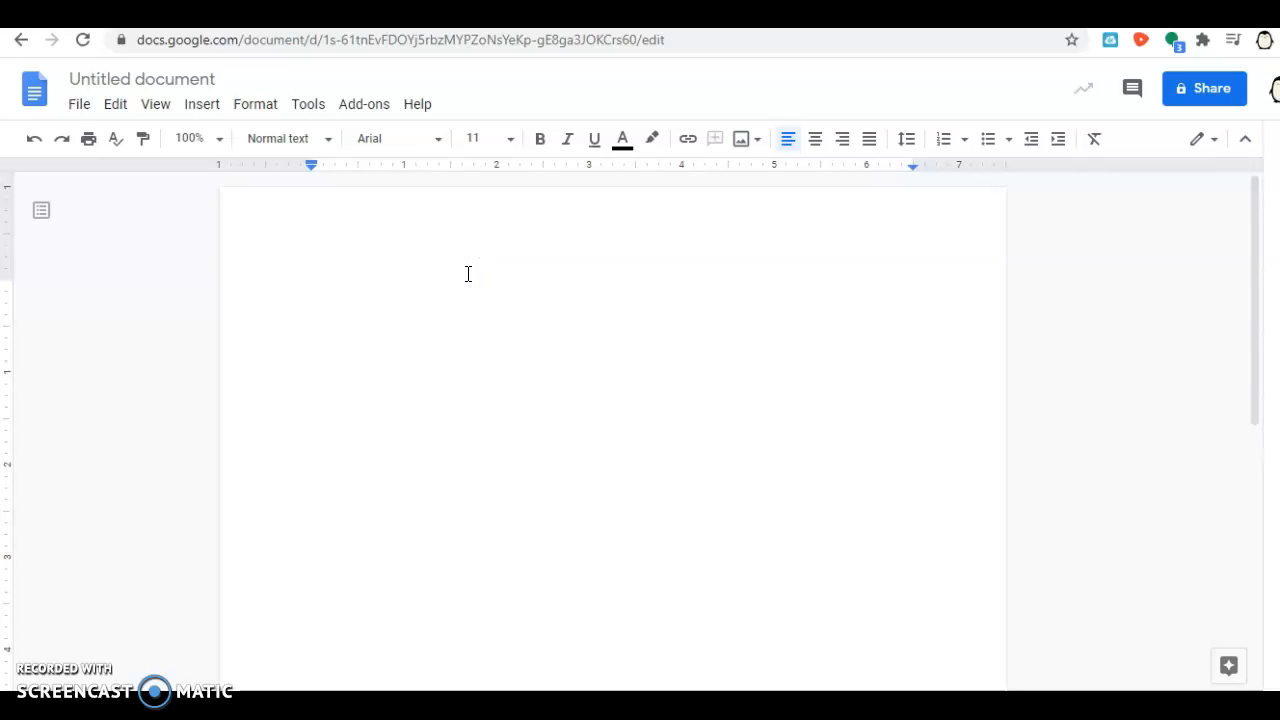
# Step: Title the document "Your Name - Assignment" and enter the line "Insert a picture" in the body
pyautogui.click(165, 82)
pyautogui.write('Your Name - Assignment')
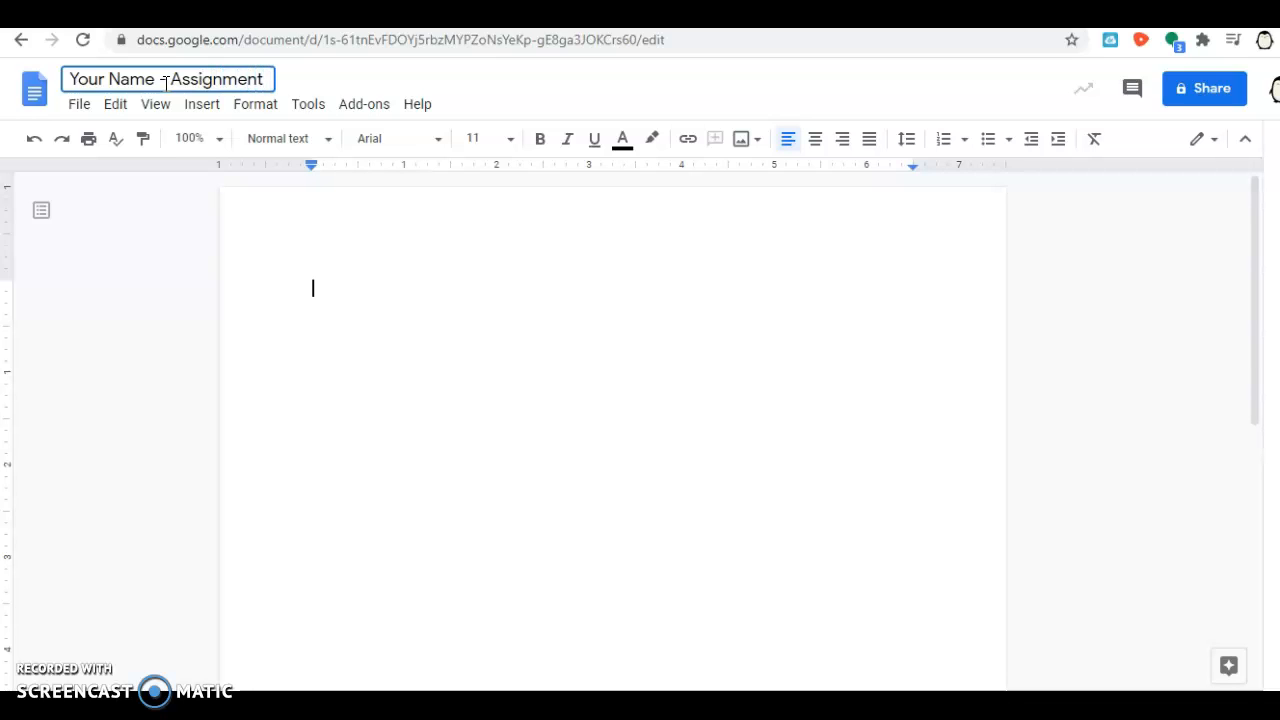
pyautogui.click(386, 277)
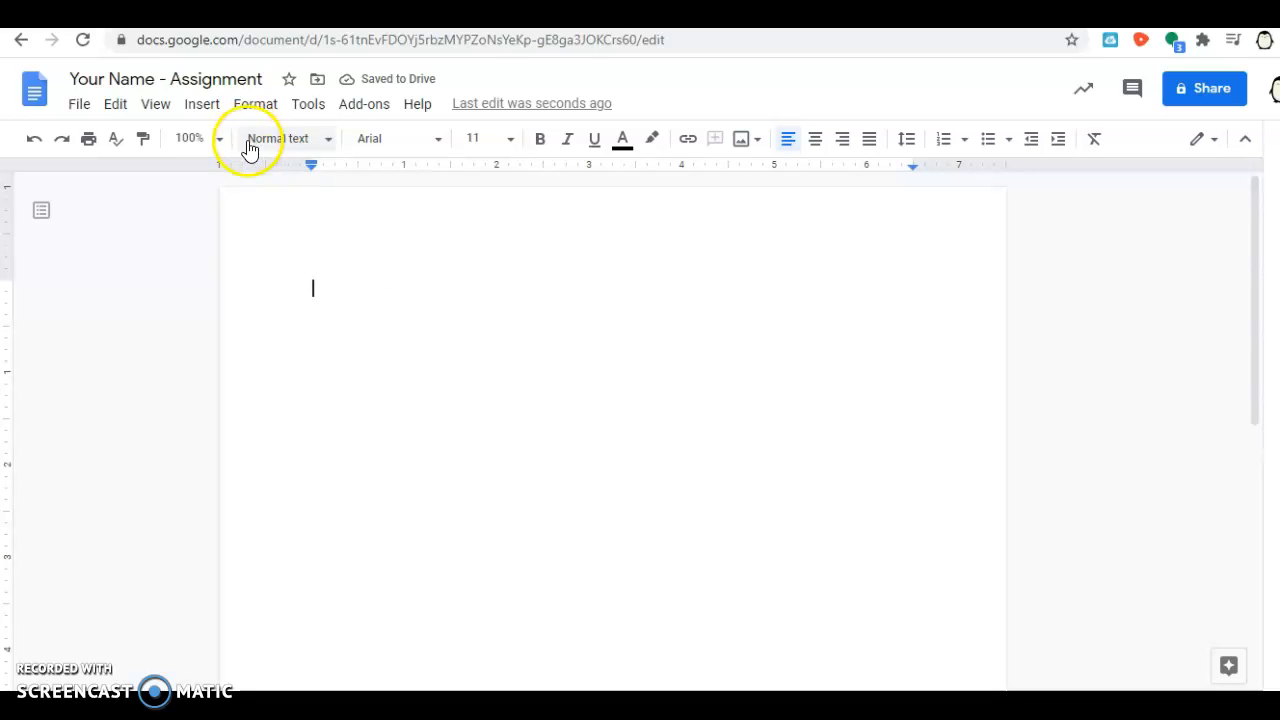
pyautogui.write('Insert a picture')
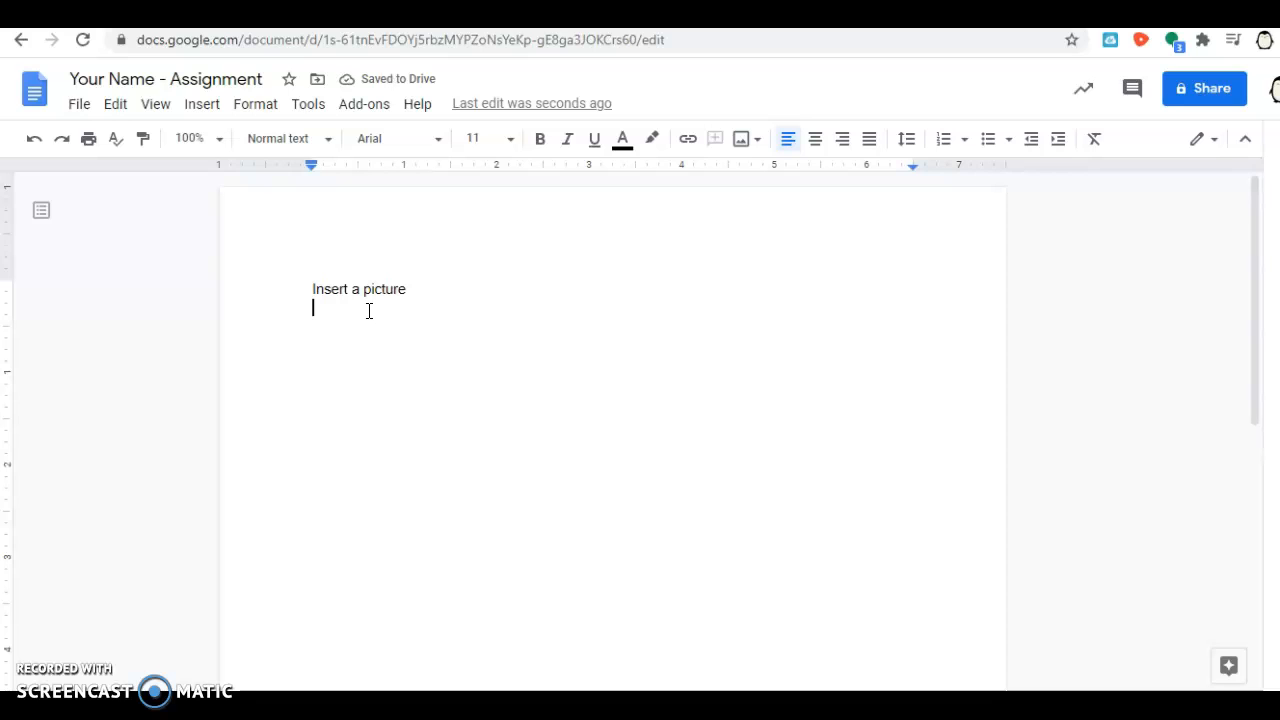
# Step: Search the web for "dog" images and insert the white puppy lying on wooden planks below the text line
pyautogui.click(202, 110)
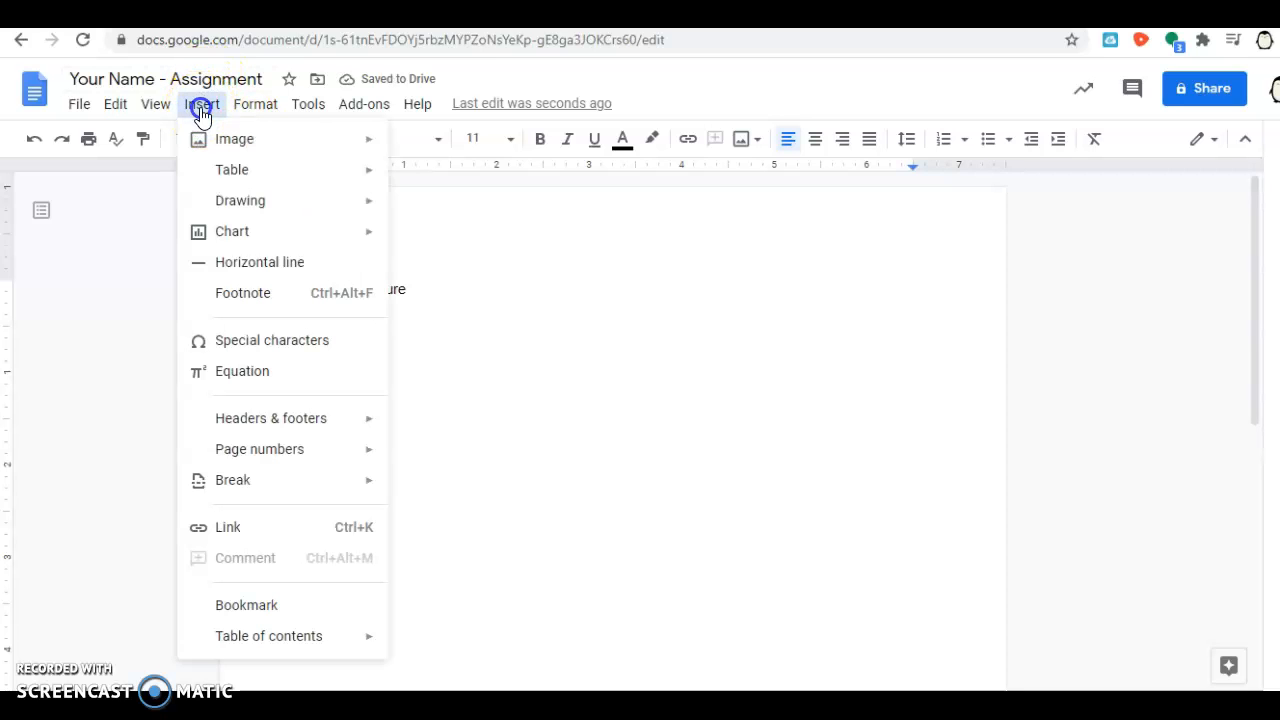
pyautogui.moveTo(207, 152)
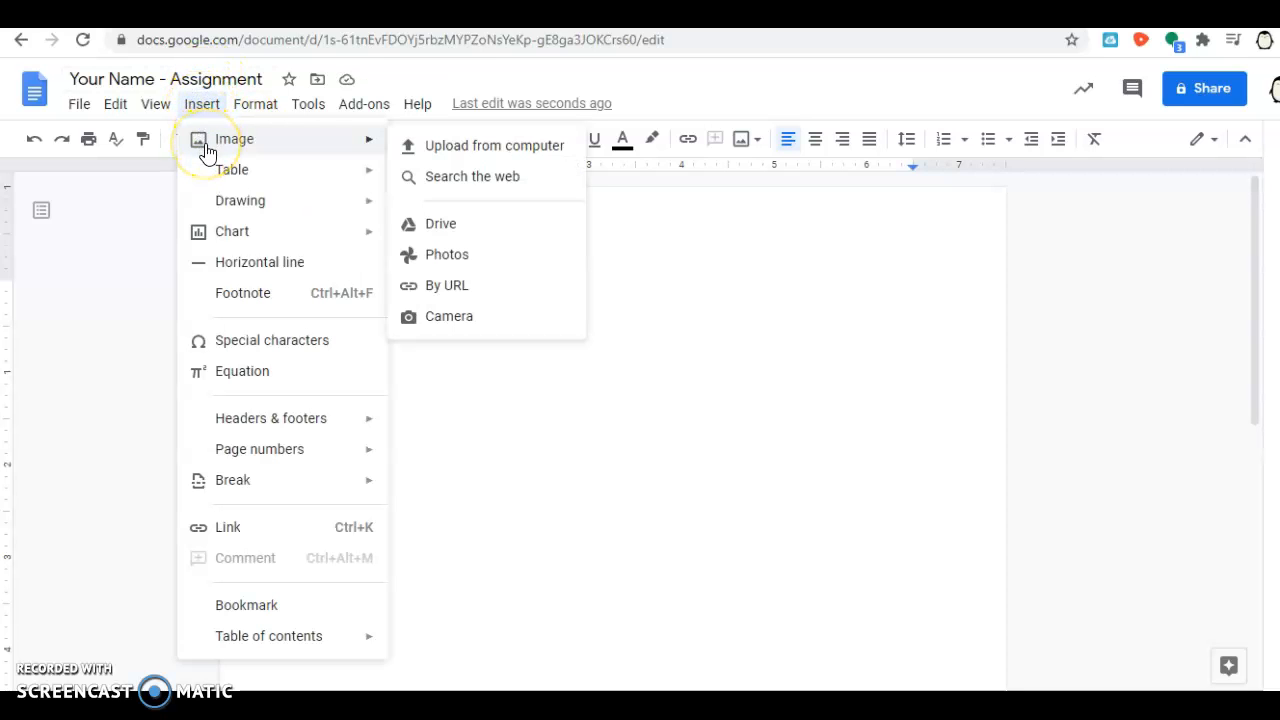
pyautogui.click(463, 155)
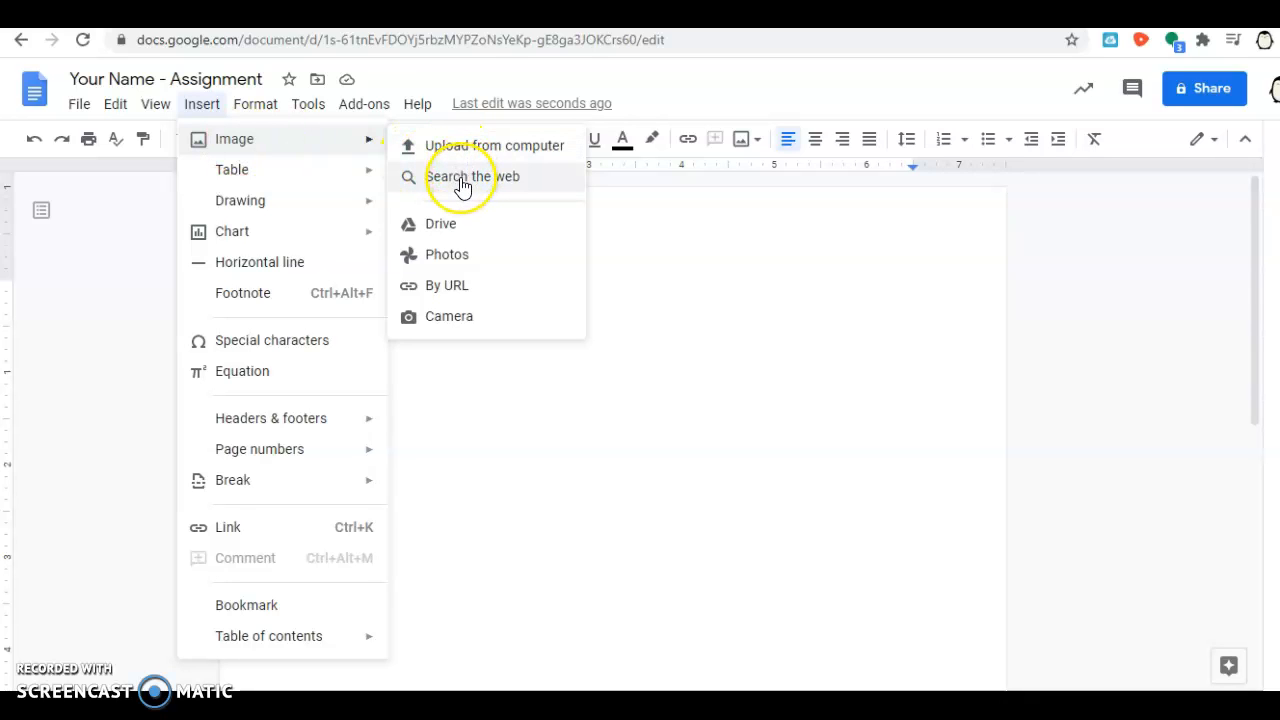
pyautogui.click(462, 180)
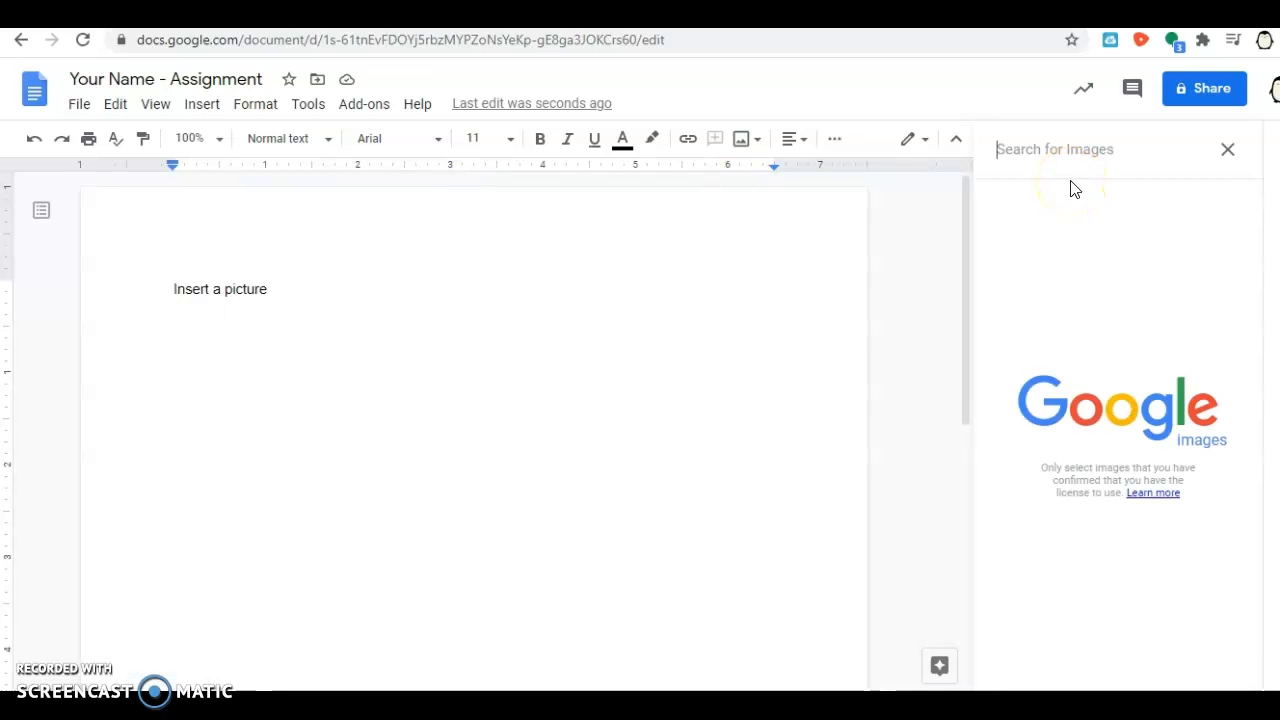
pyautogui.write('dog')
pyautogui.press('Return')
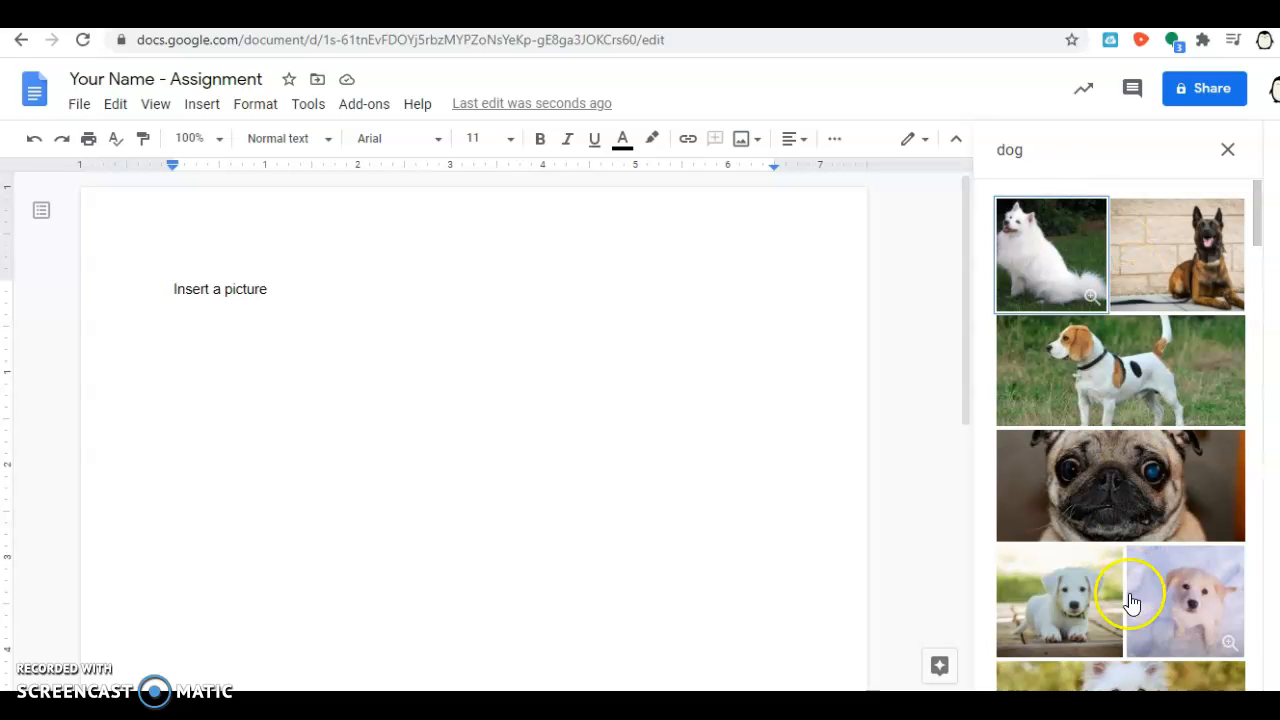
pyautogui.click(1079, 602)
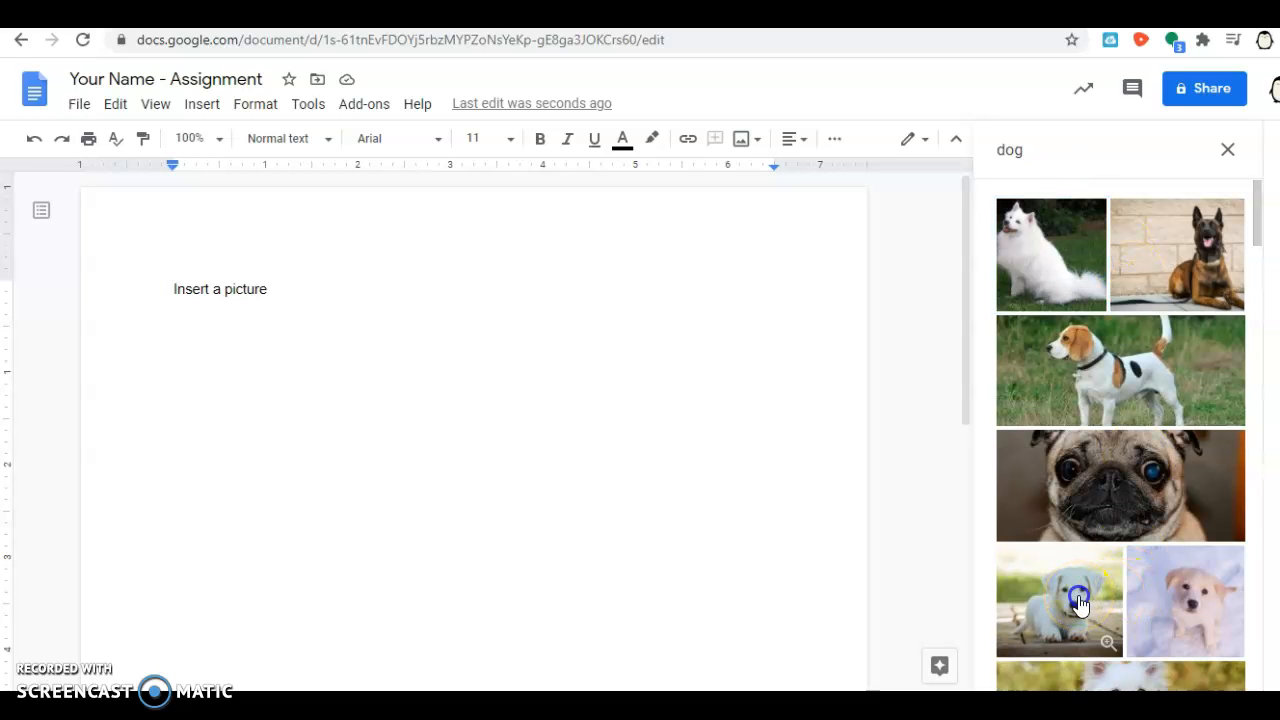
pyautogui.click(1205, 675)
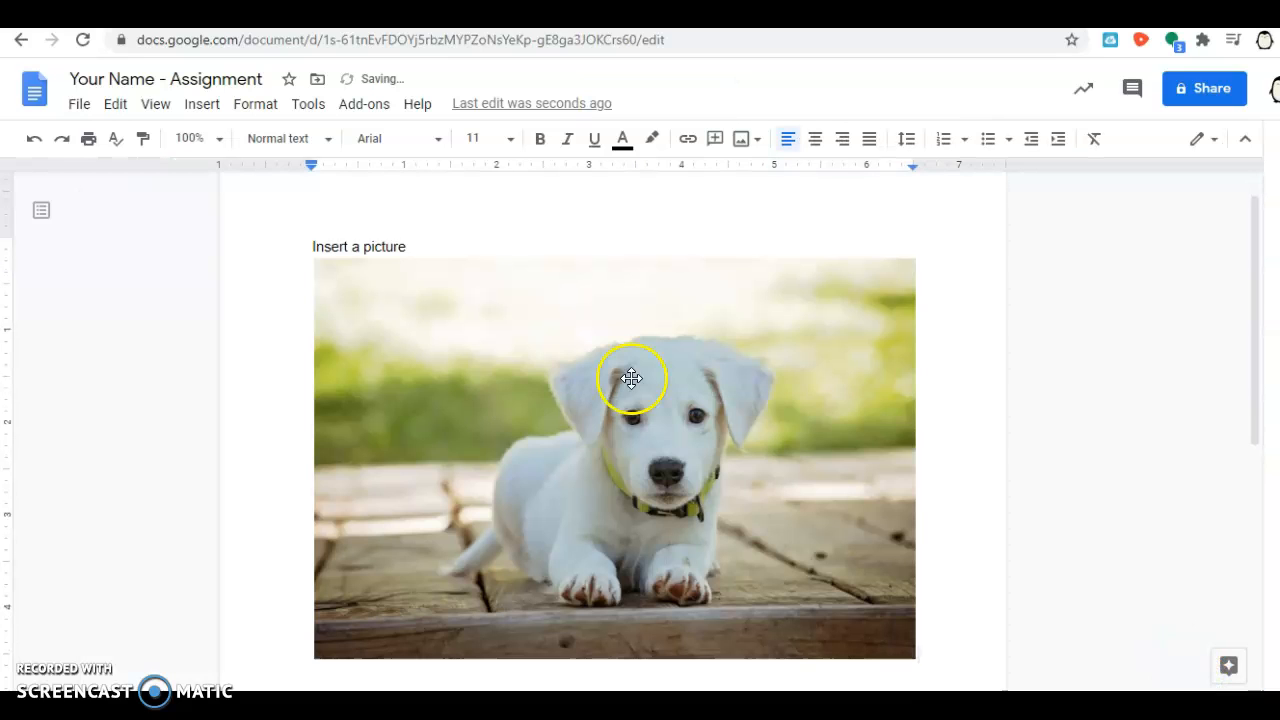
# Step: Shrink the puppy image to less than half its width and reduce its height slightly further
pyautogui.click(573, 353)
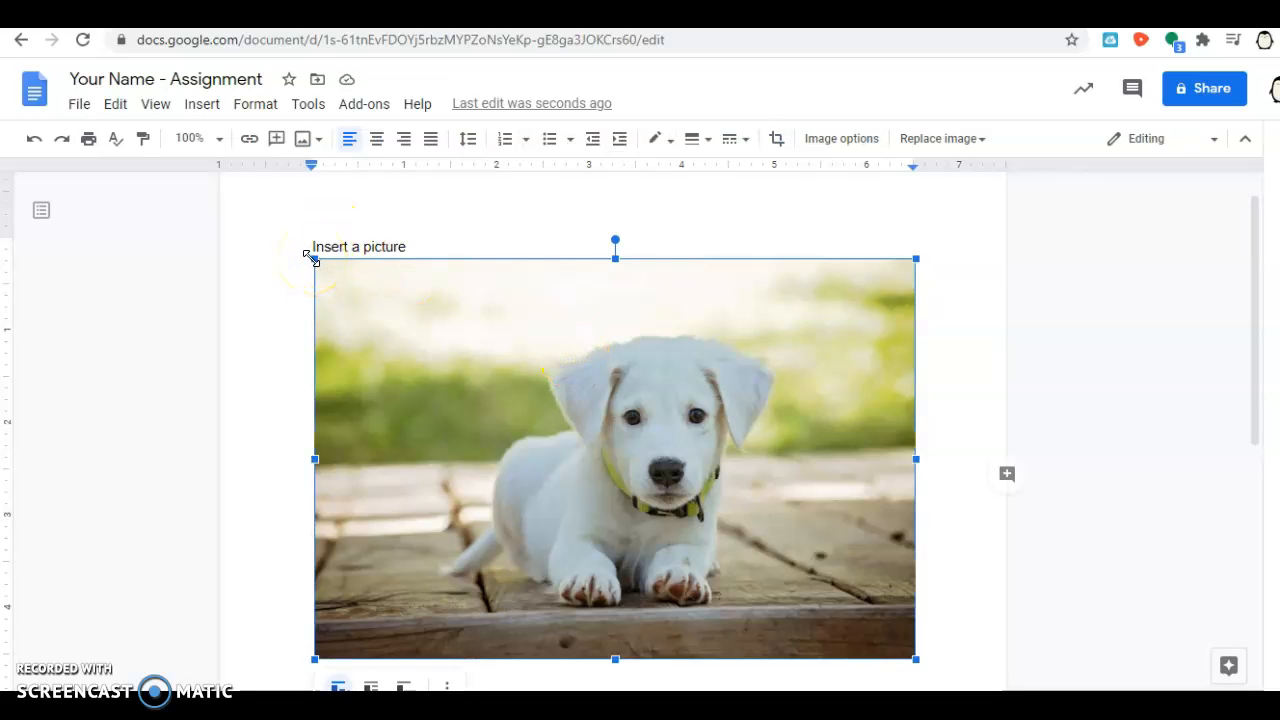
pyautogui.moveTo(313, 257); pyautogui.dragTo(836, 485)
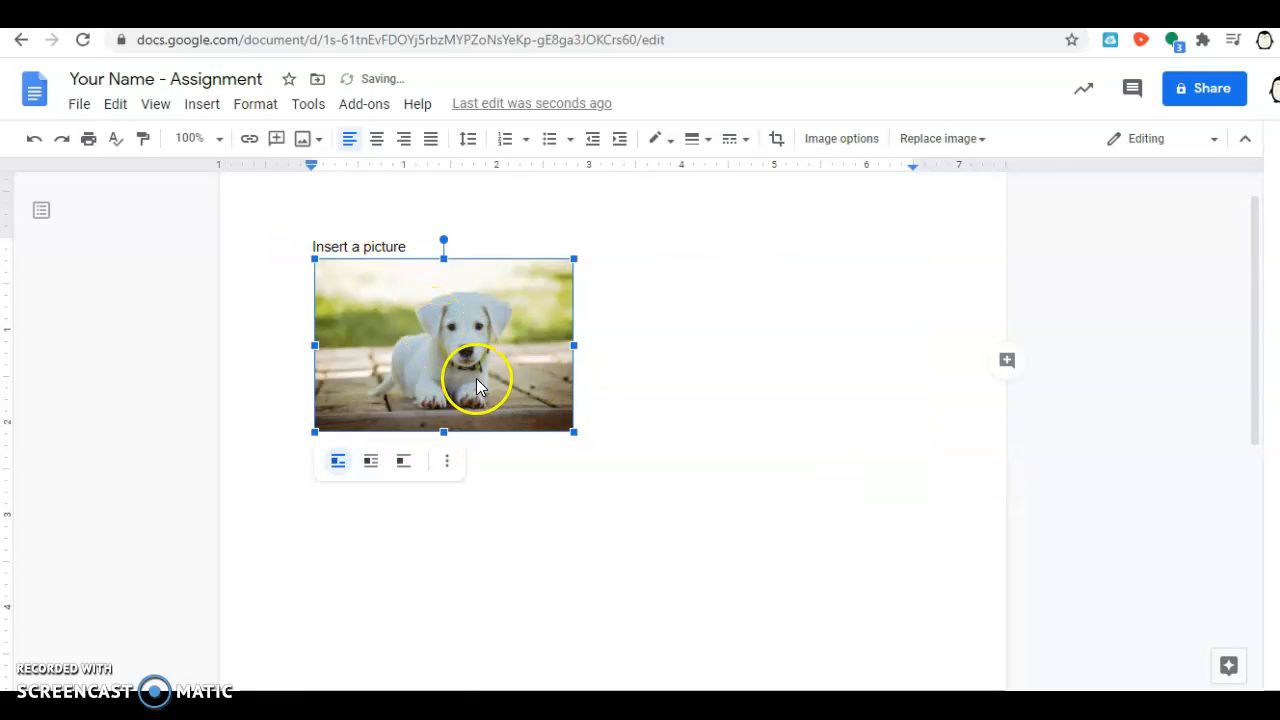
pyautogui.moveTo(445, 431)
pyautogui.mouseDown()
pyautogui.moveTo(468, 646)
pyautogui.moveTo(443, 614)
pyautogui.moveTo(449, 406)
pyautogui.mouseUp()
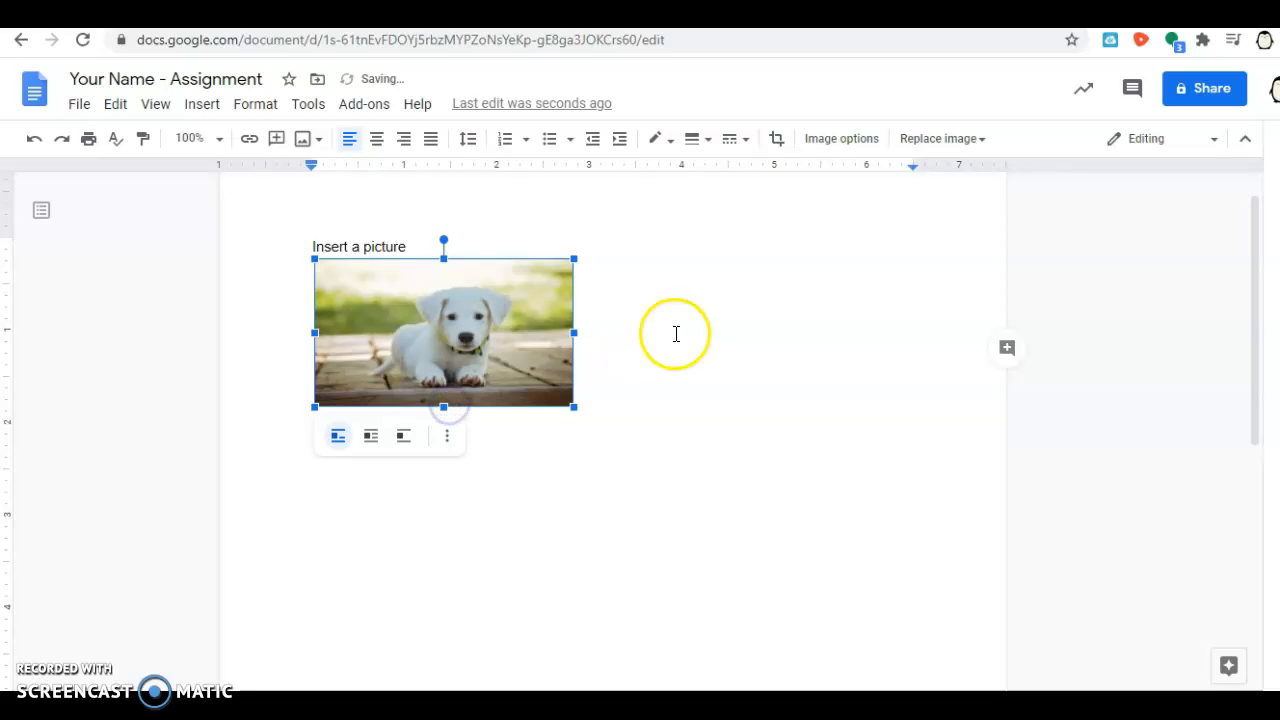
# Step: Rotate the puppy image clockwise, return it to upright and deselect it
pyautogui.moveTo(443, 238); pyautogui.dragTo(520, 271)
pyautogui.click(664, 426)
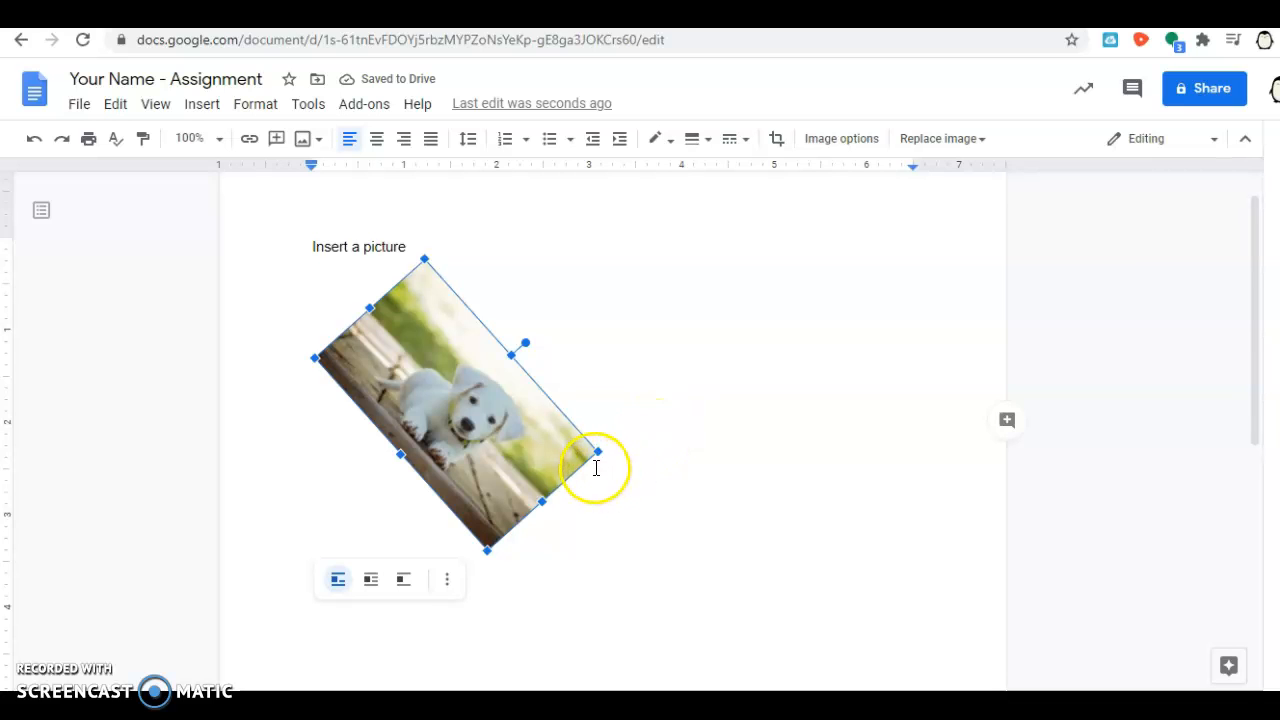
pyautogui.moveTo(524, 341); pyautogui.dragTo(455, 316)
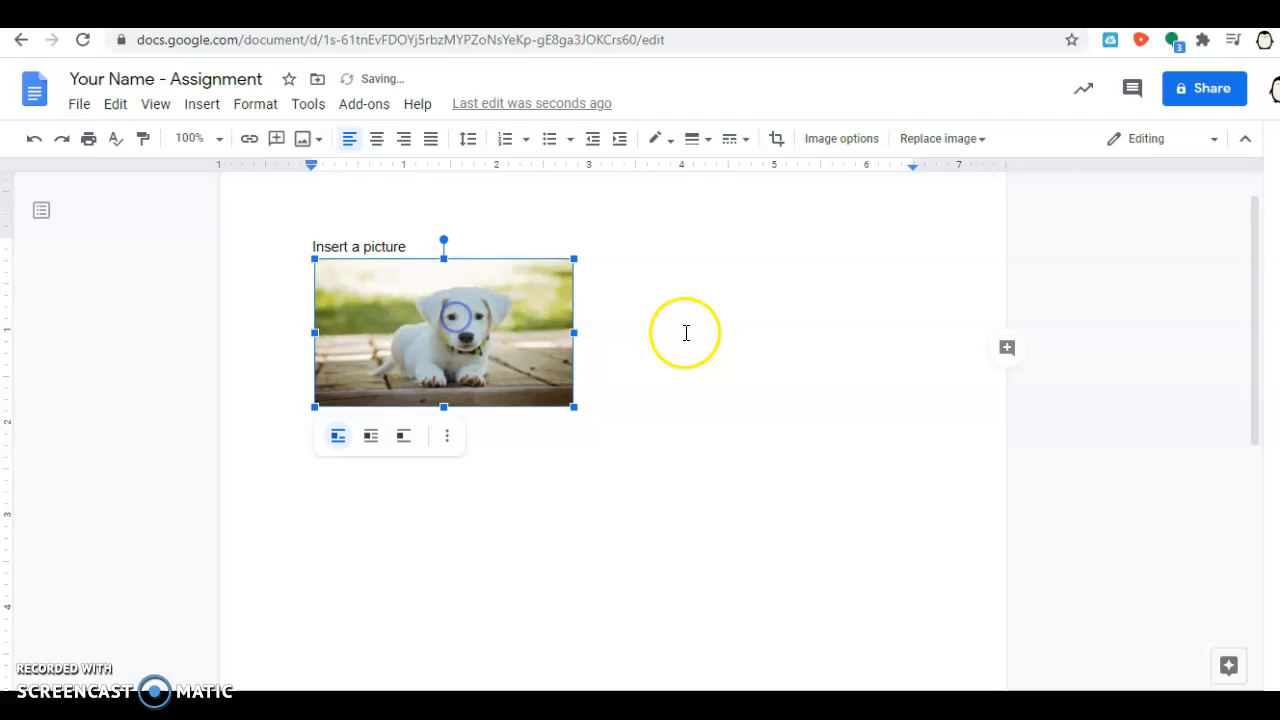
pyautogui.click(660, 376)
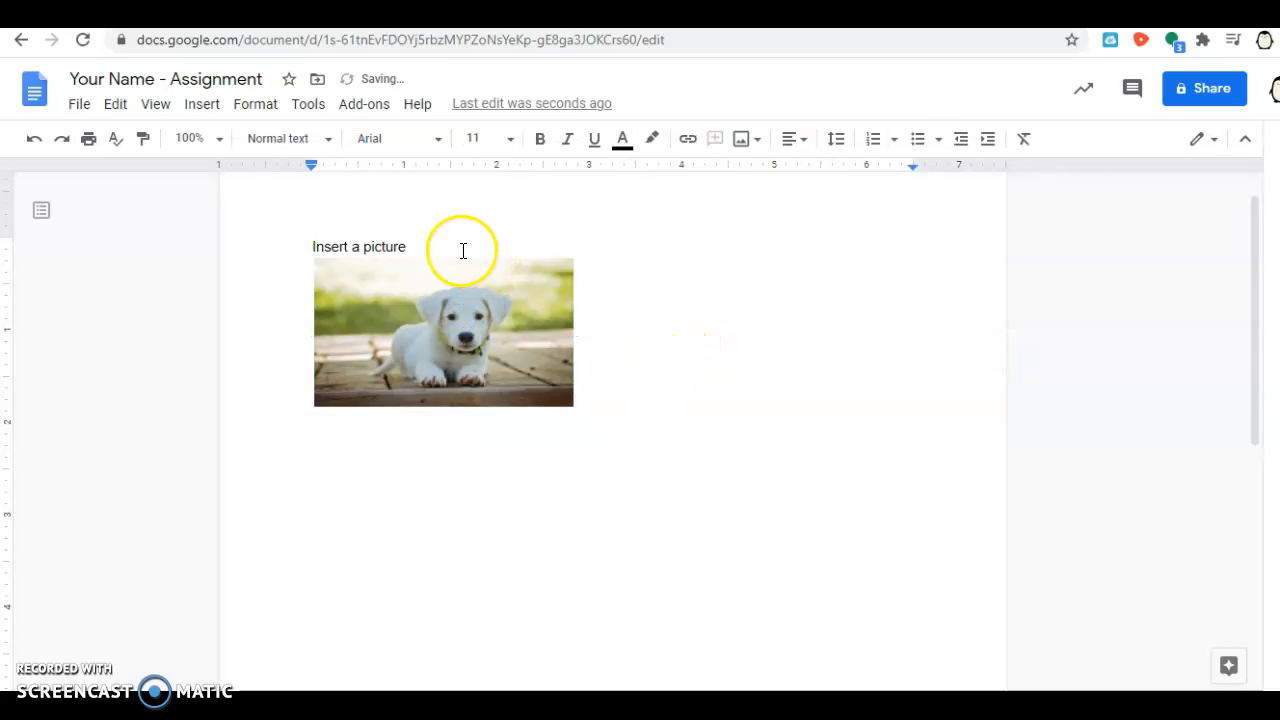
# Step: Insert a second copy of the same white puppy image from the web image search into the document
pyautogui.click(201, 104)
pyautogui.moveTo(212, 146)
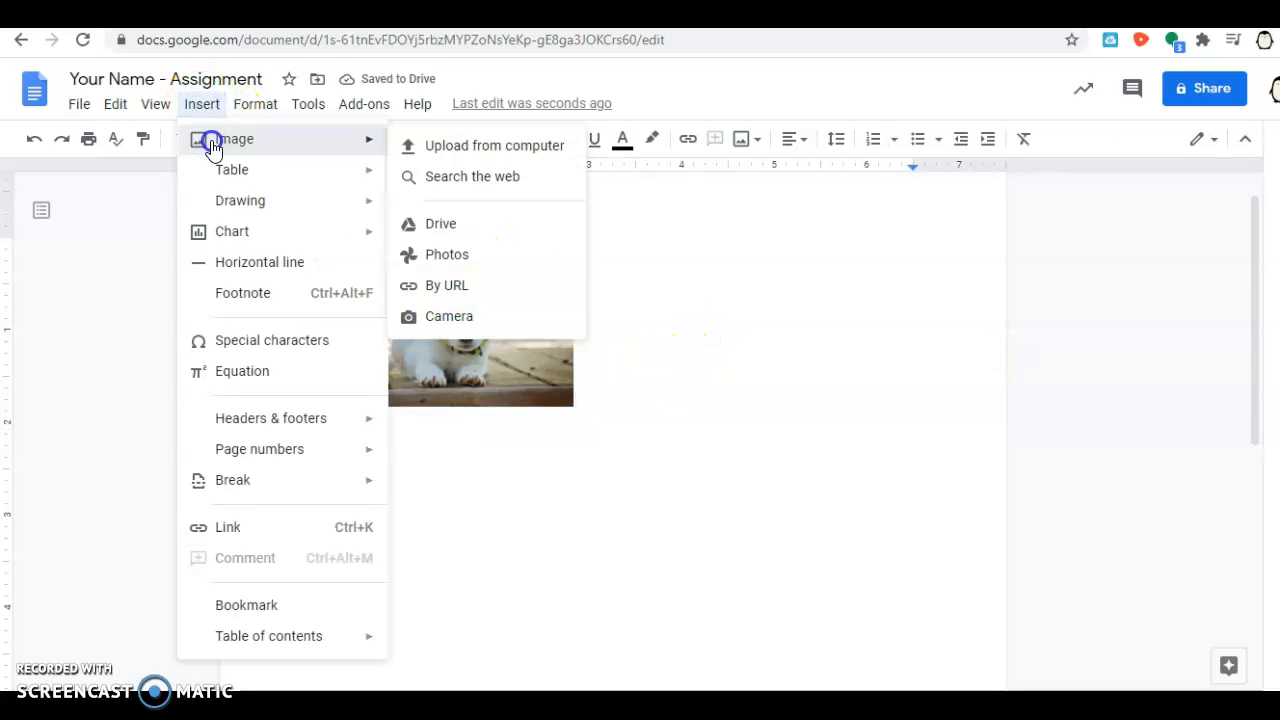
pyautogui.click(450, 175)
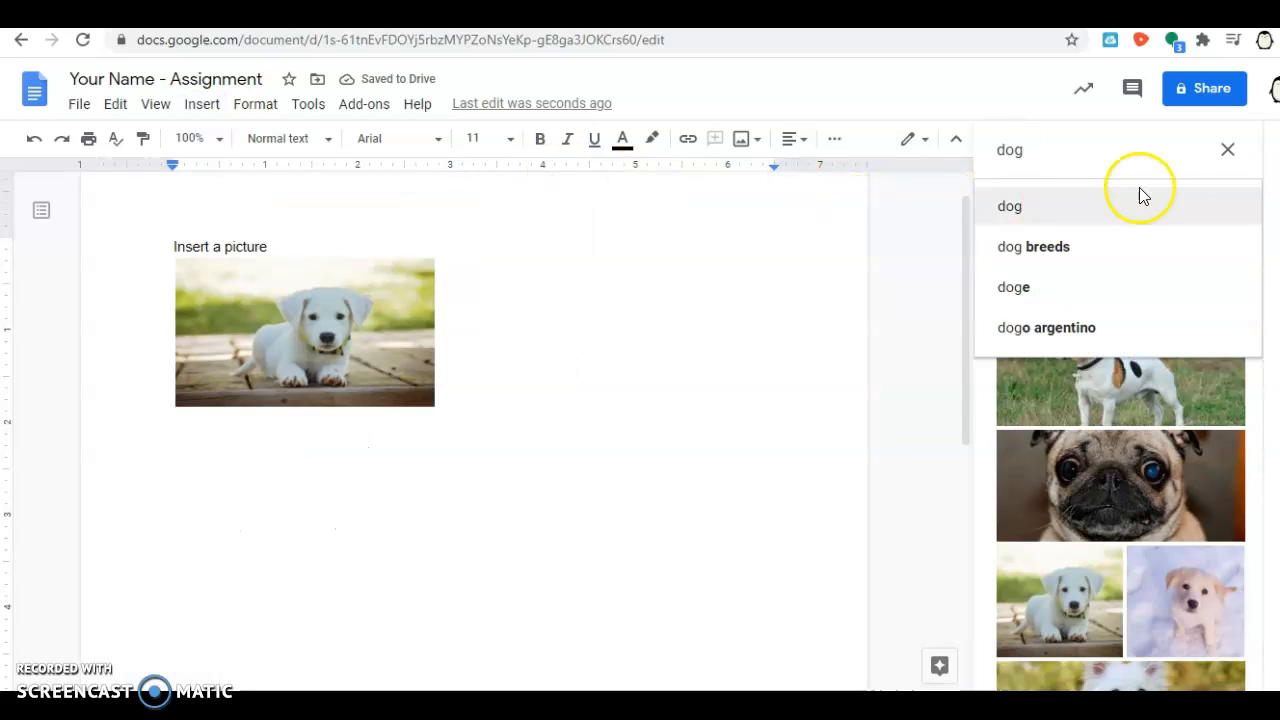
pyautogui.moveTo(1070, 607); pyautogui.dragTo(520, 283)
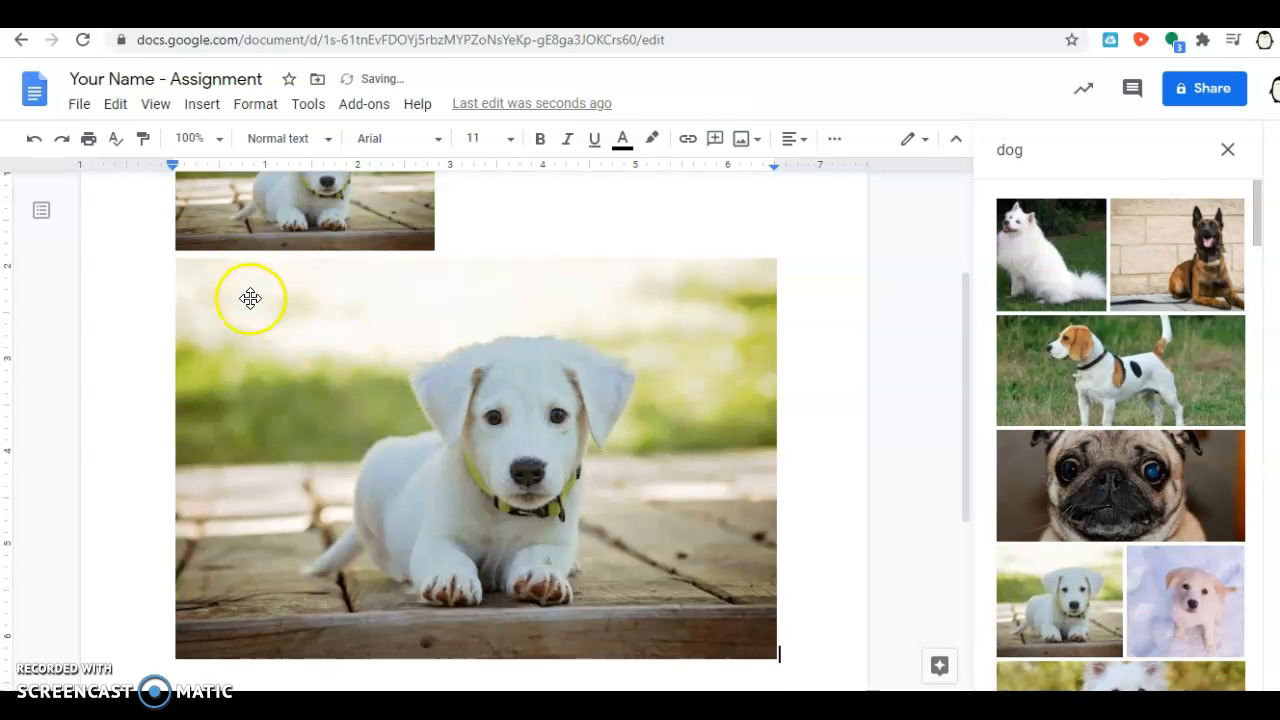
# Step: Shrink the second puppy image to fit beside the first and start a new line below the images
pyautogui.click(250, 298)
pyautogui.moveTo(176, 258); pyautogui.dragTo(677, 474)
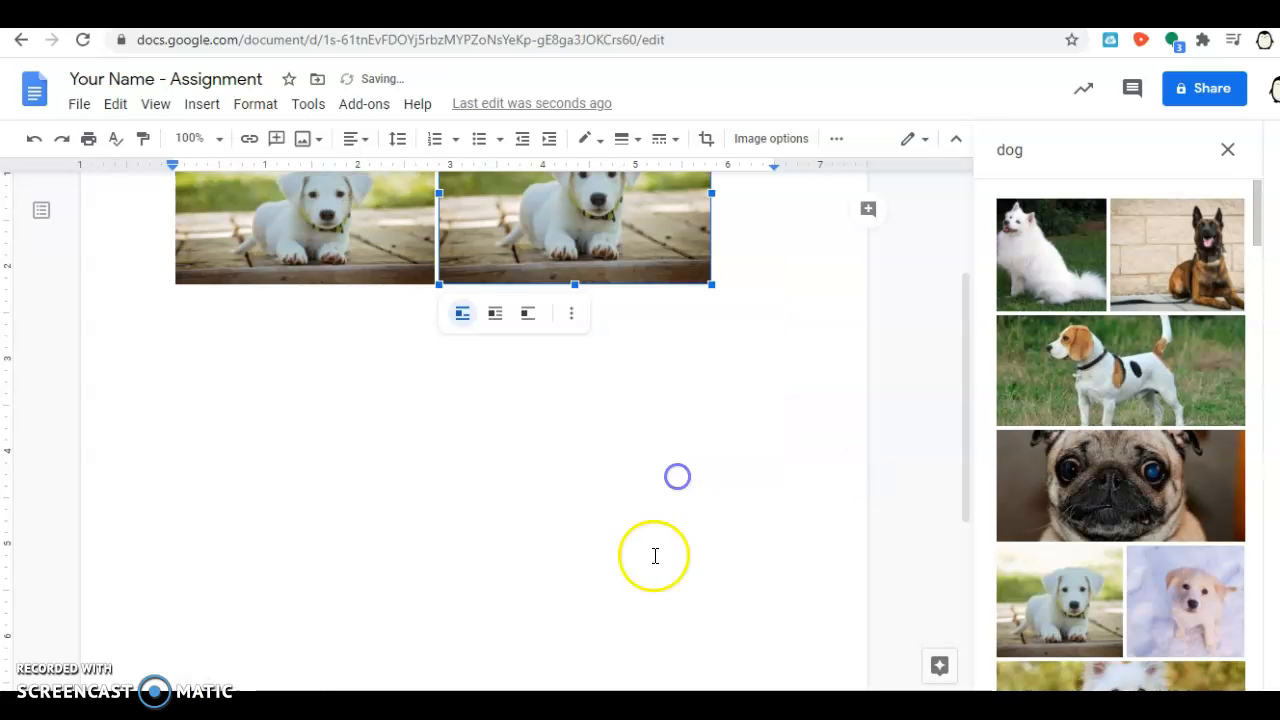
pyautogui.click(771, 267)
pyautogui.moveTo(967, 345); pyautogui.dragTo(967, 338)
pyautogui.press('Return')
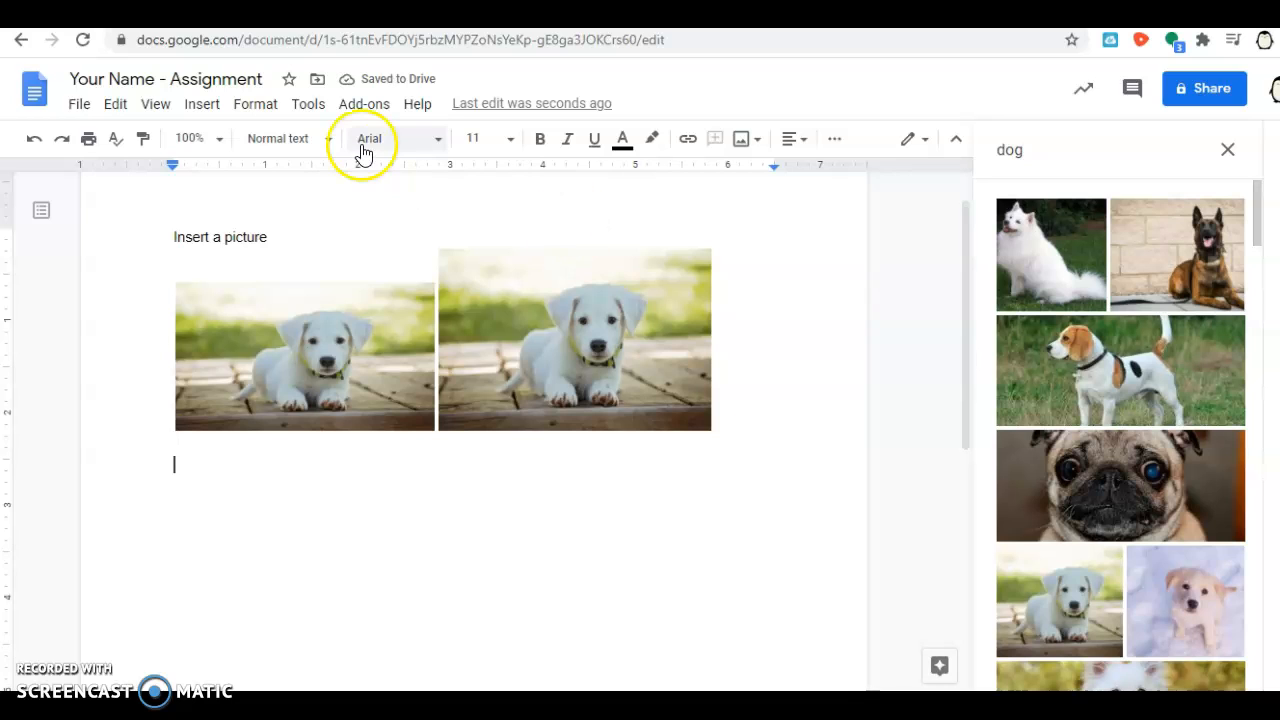
# Step: Insert a pie chart on the empty line below the two puppy images
pyautogui.click(201, 106)
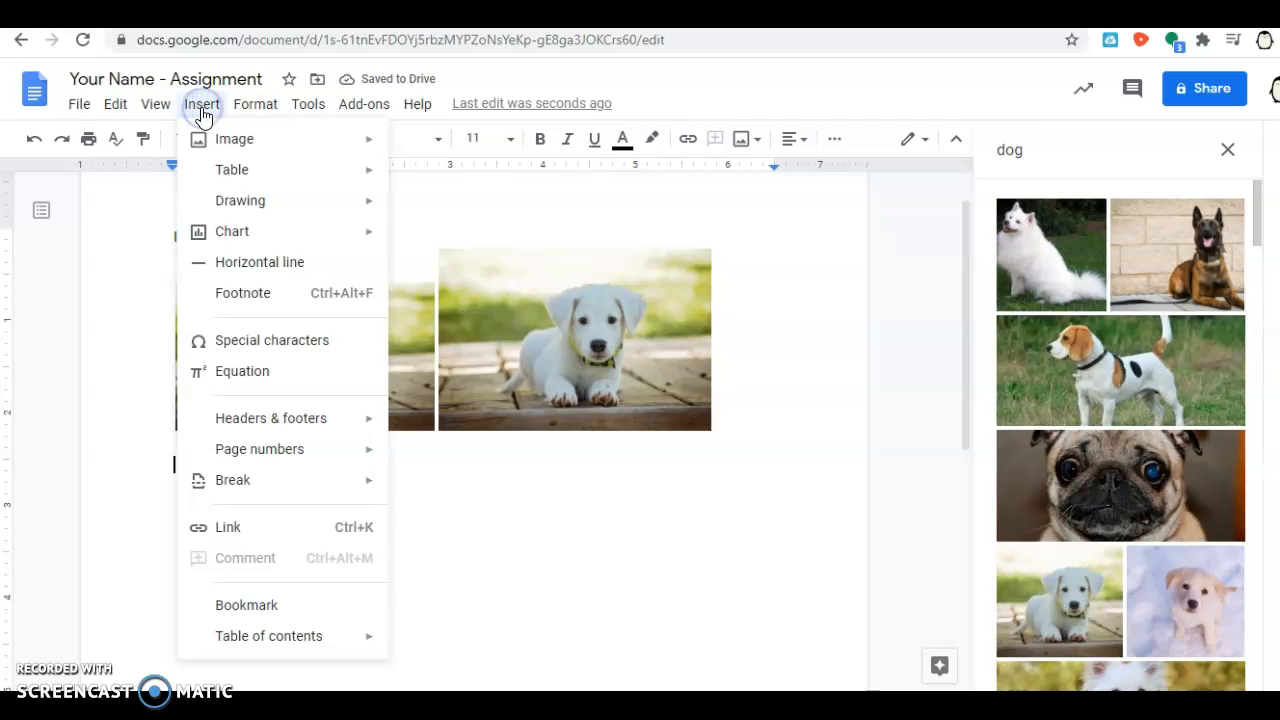
pyautogui.click(224, 240)
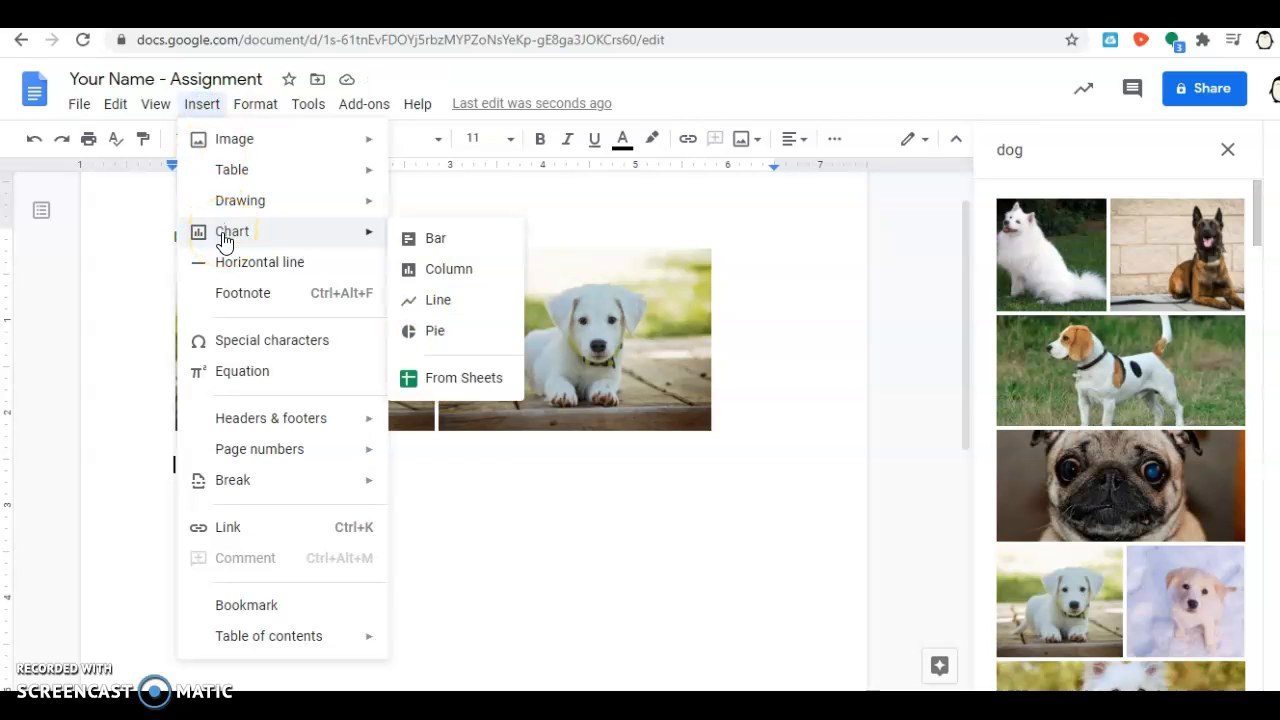
pyautogui.click(461, 344)
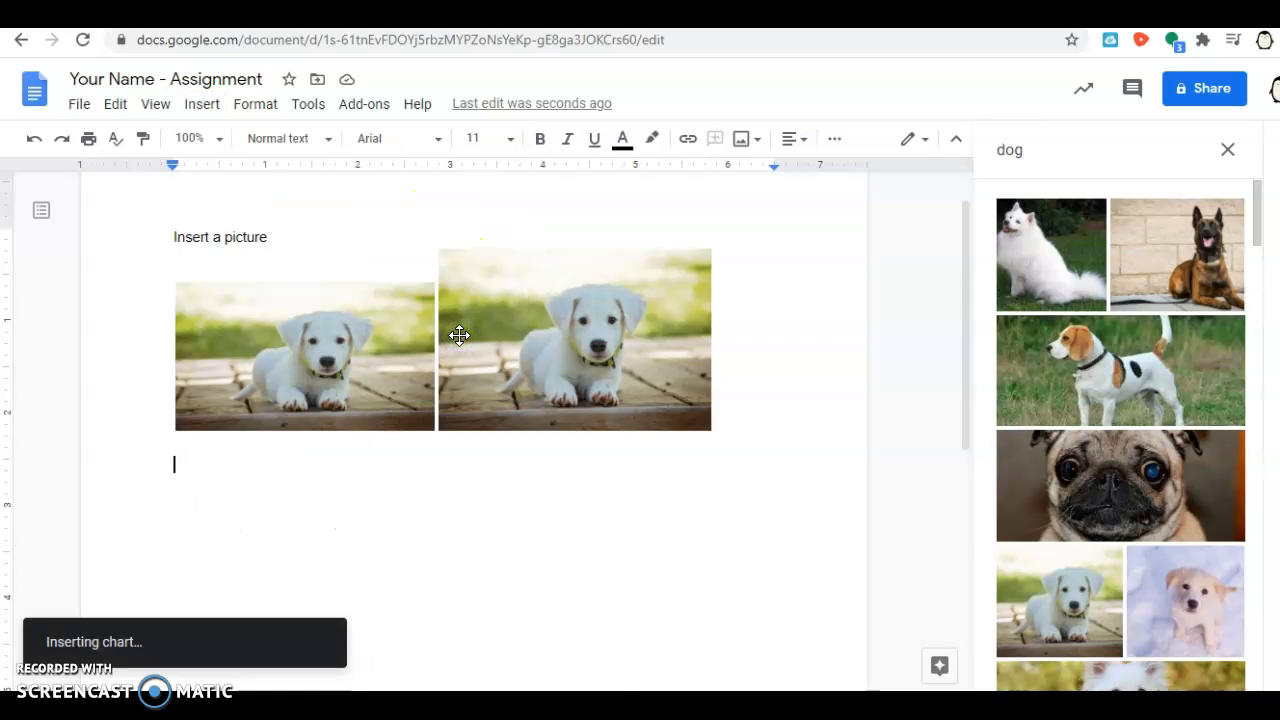
pyautogui.click(452, 376)
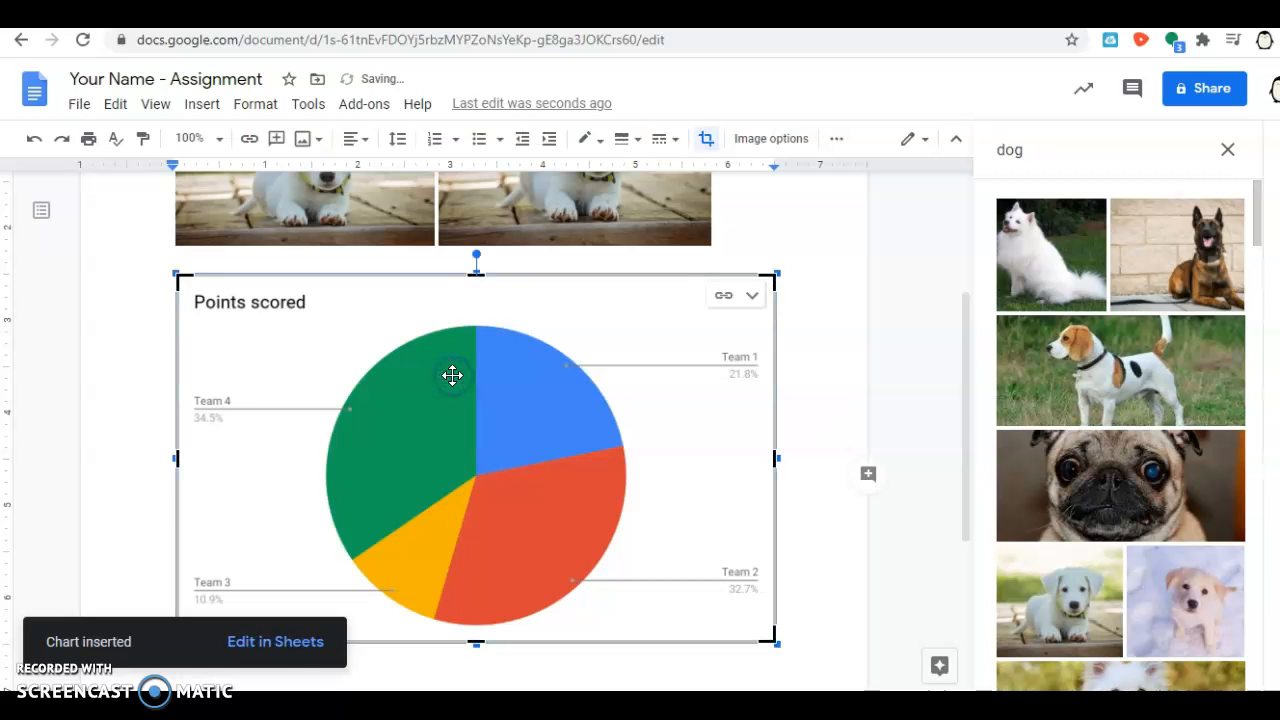
# Step: Delete the pie chart from below the two puppy images
pyautogui.rightClick(452, 376)
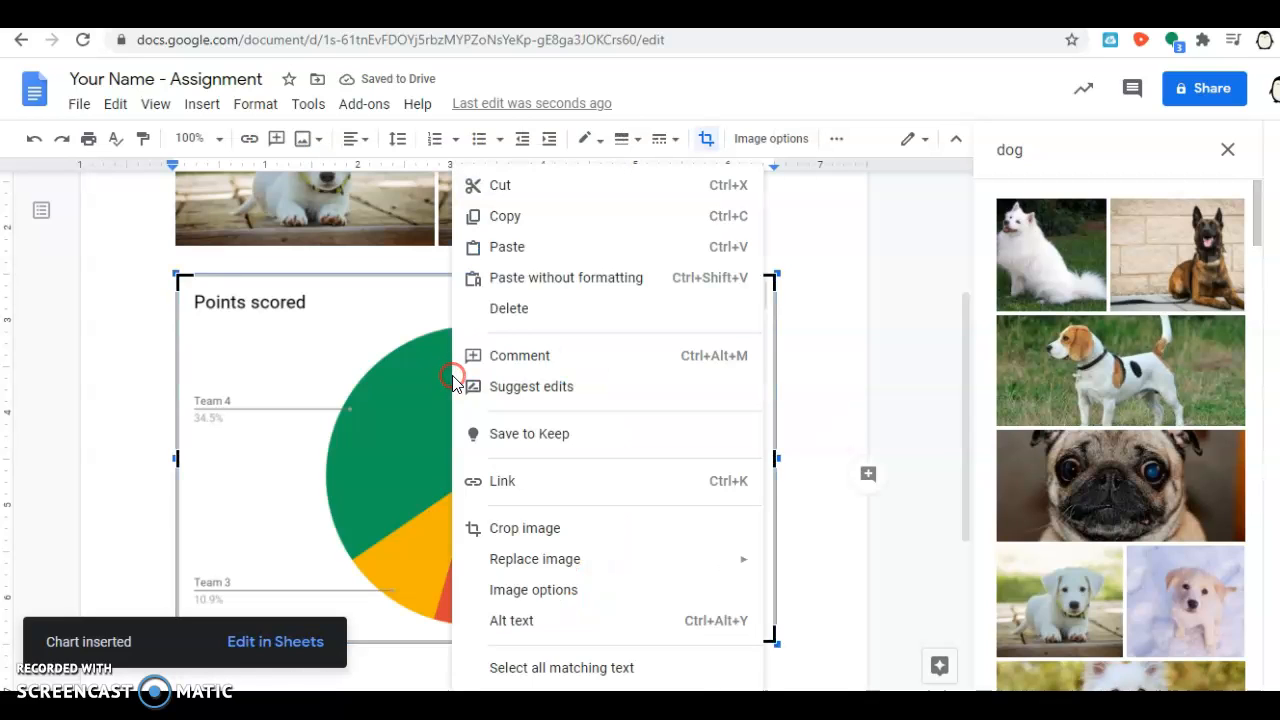
pyautogui.click(391, 389)
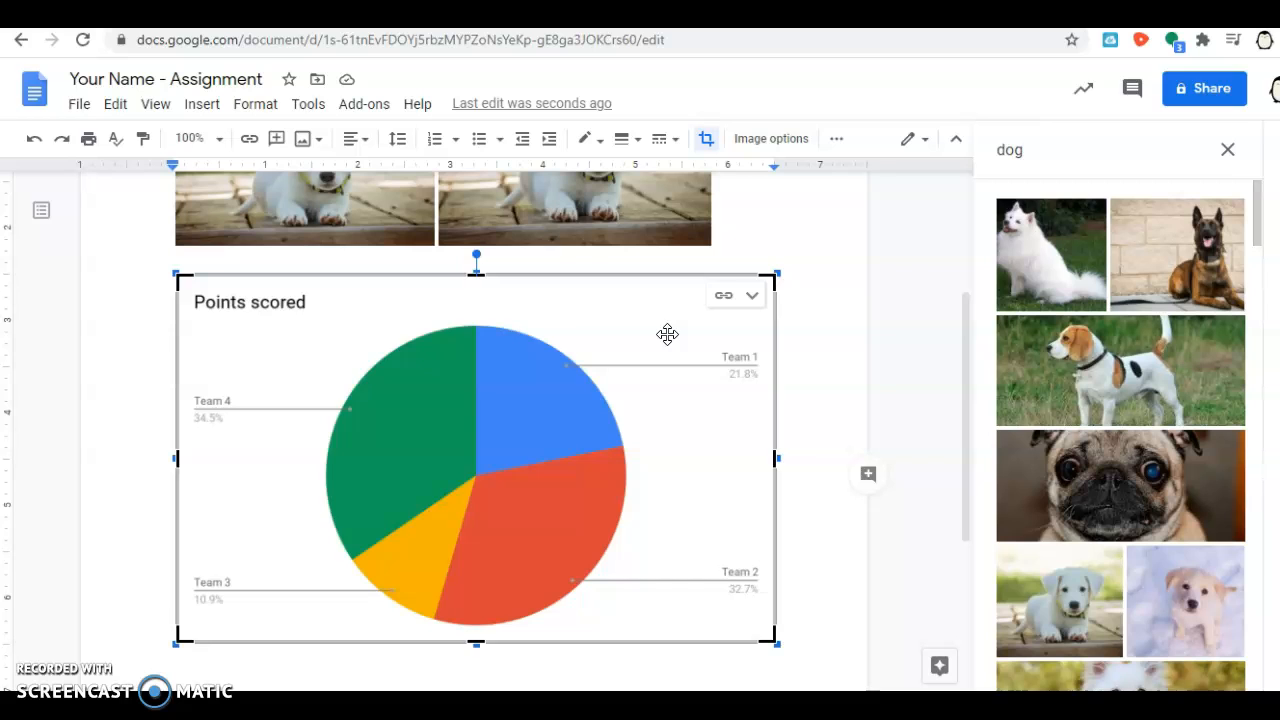
pyautogui.press('Delete')
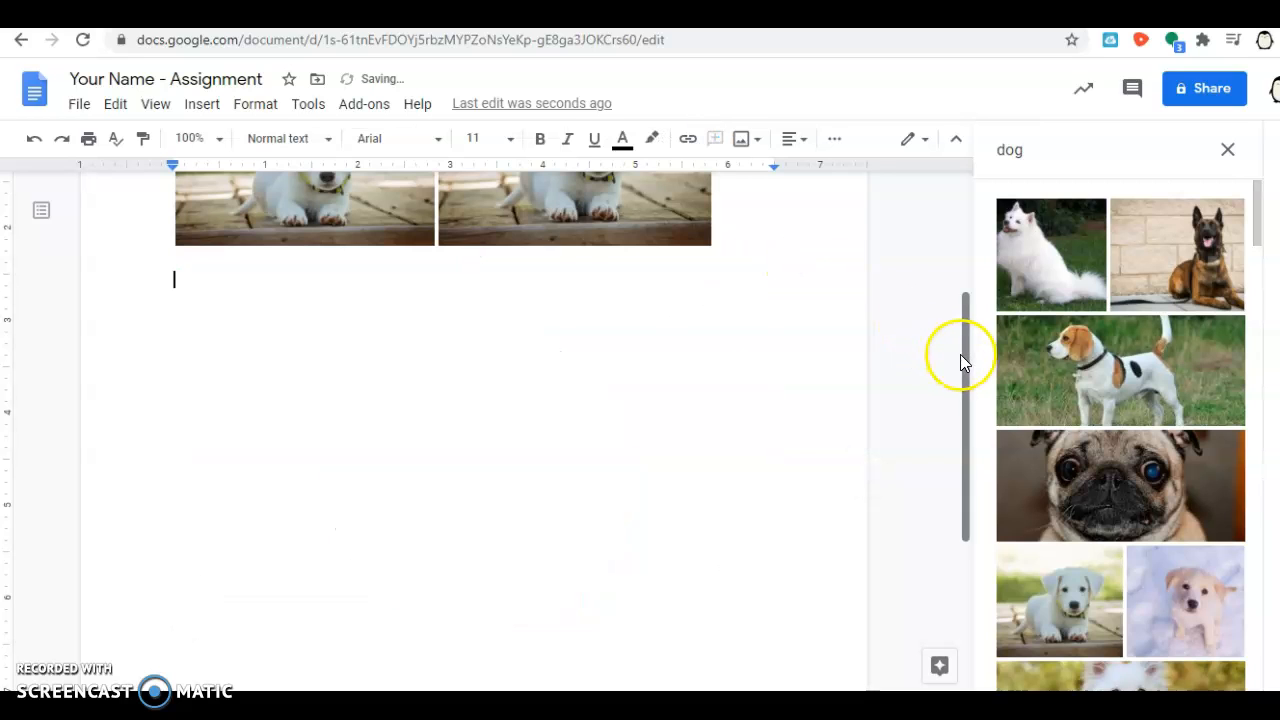
pyautogui.moveTo(962, 354); pyautogui.dragTo(977, 218)
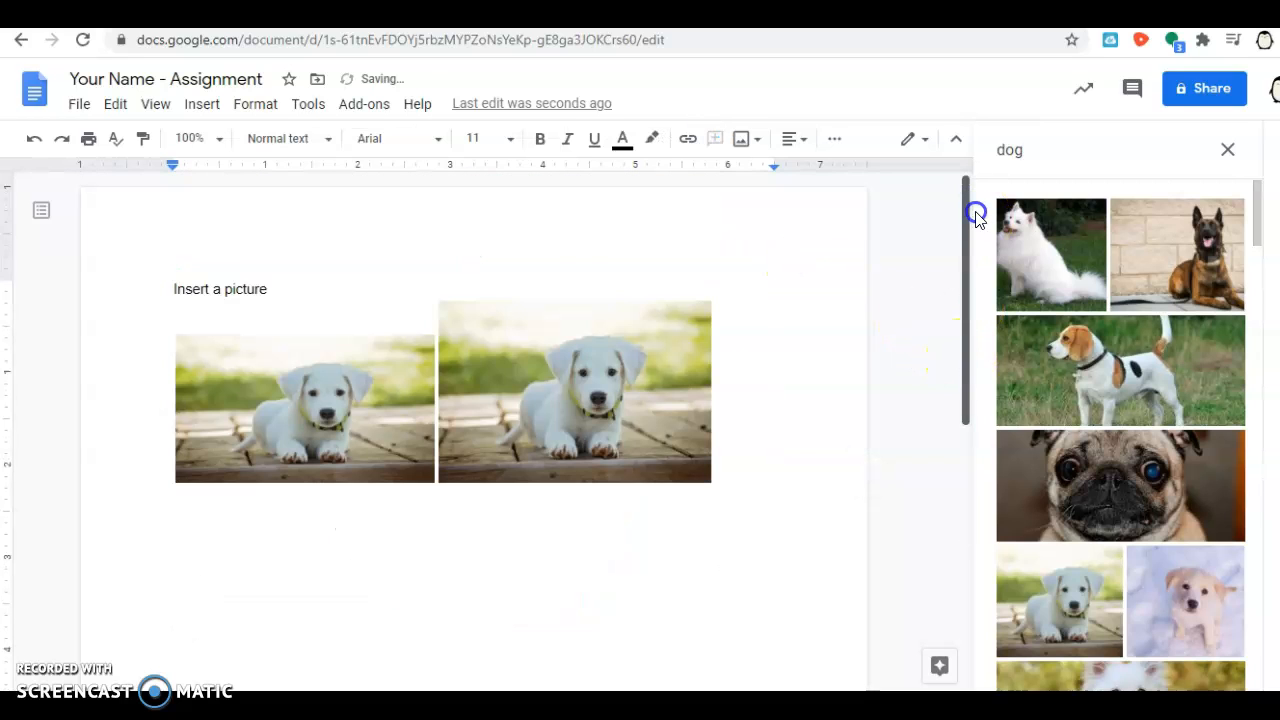
pyautogui.click(203, 106)
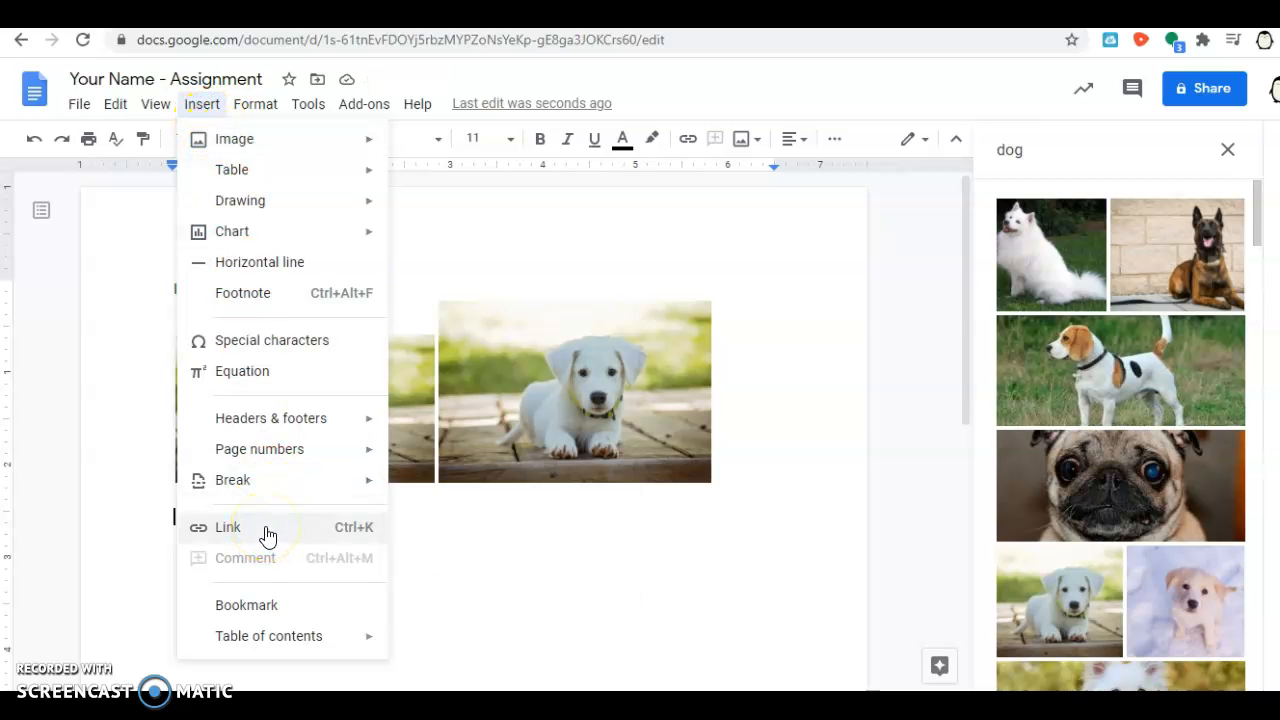
pyautogui.click(519, 521)
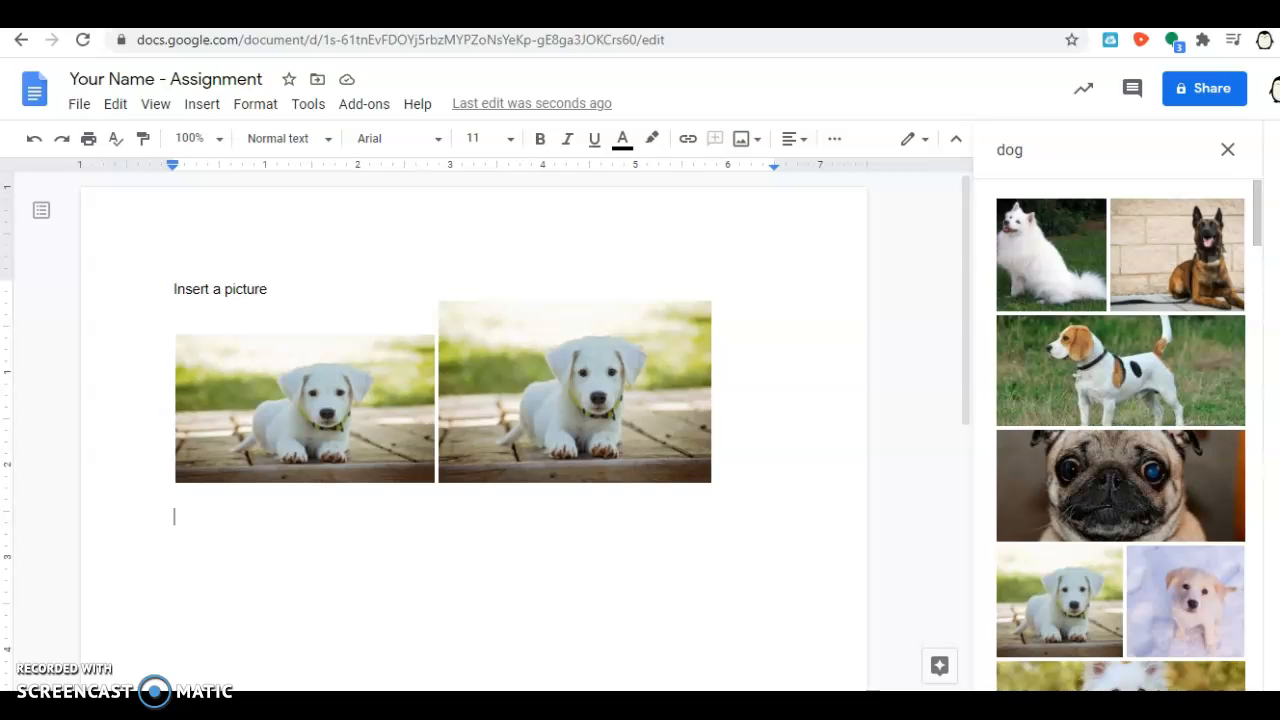
# Step: Open a new browser tab, search Google for "dogs" and look through the results
pyautogui.hotkey('ctrl', 't')
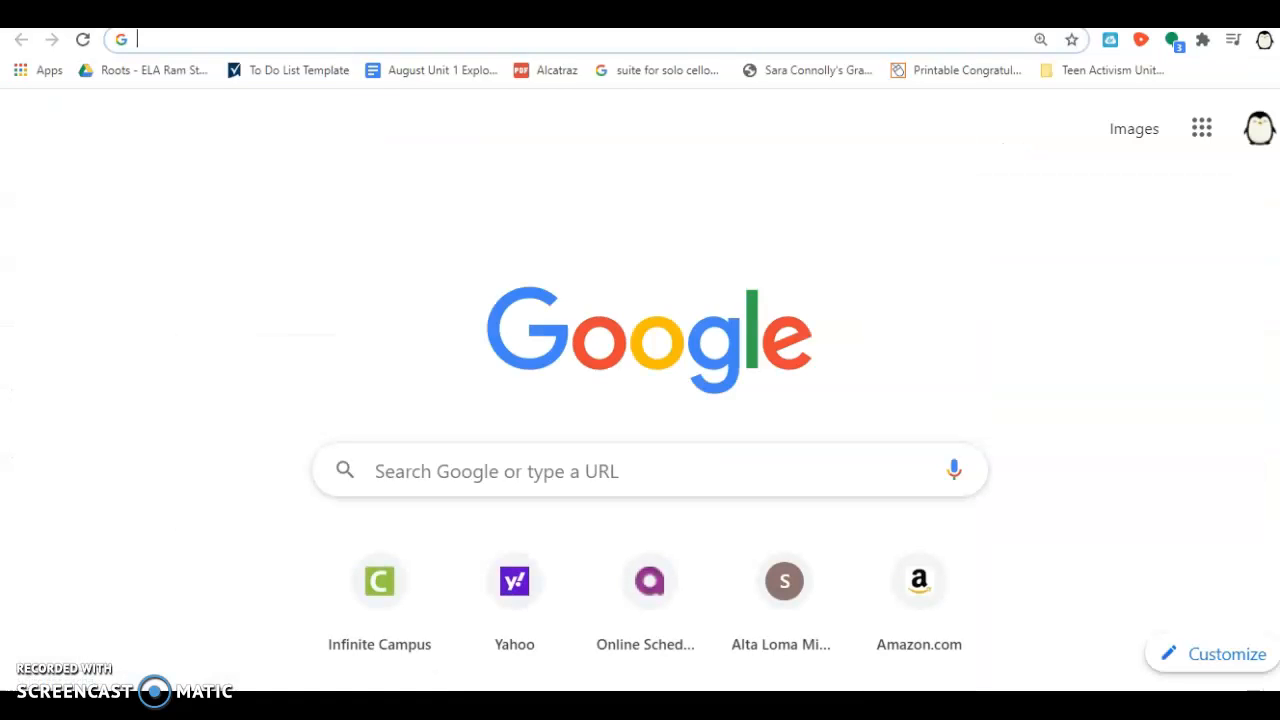
pyautogui.write('dogs')
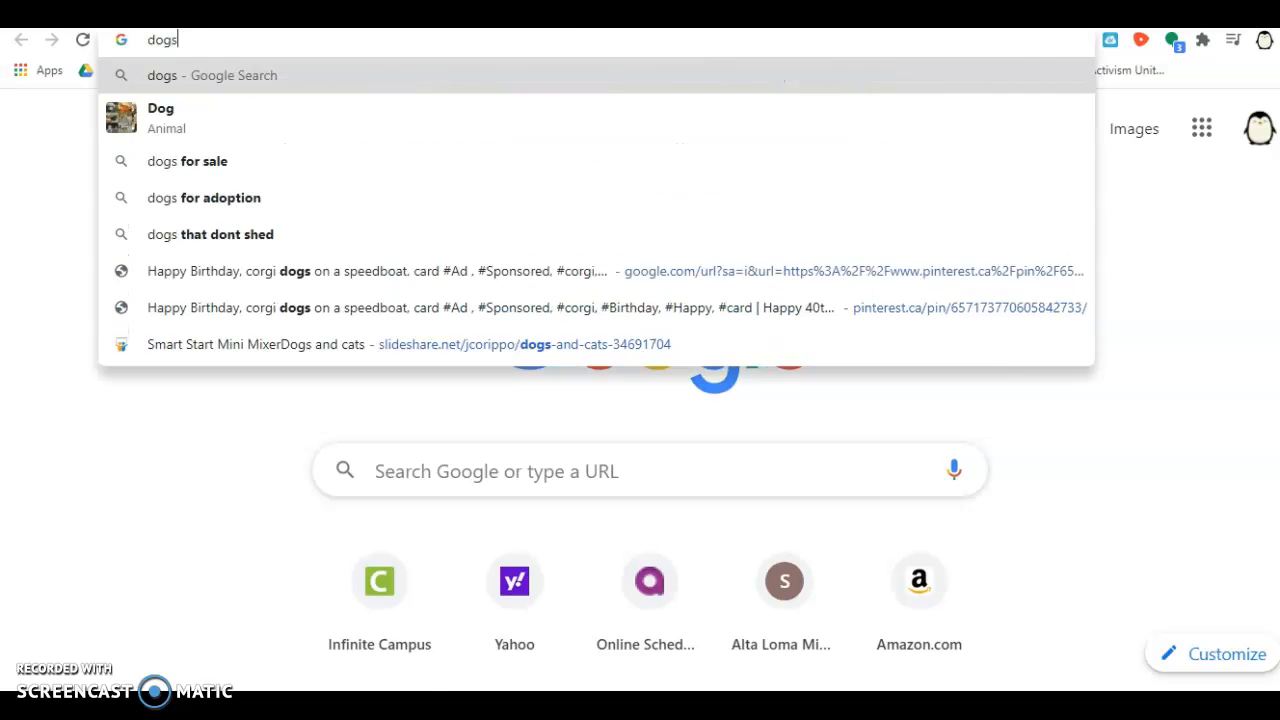
pyautogui.press('Return')
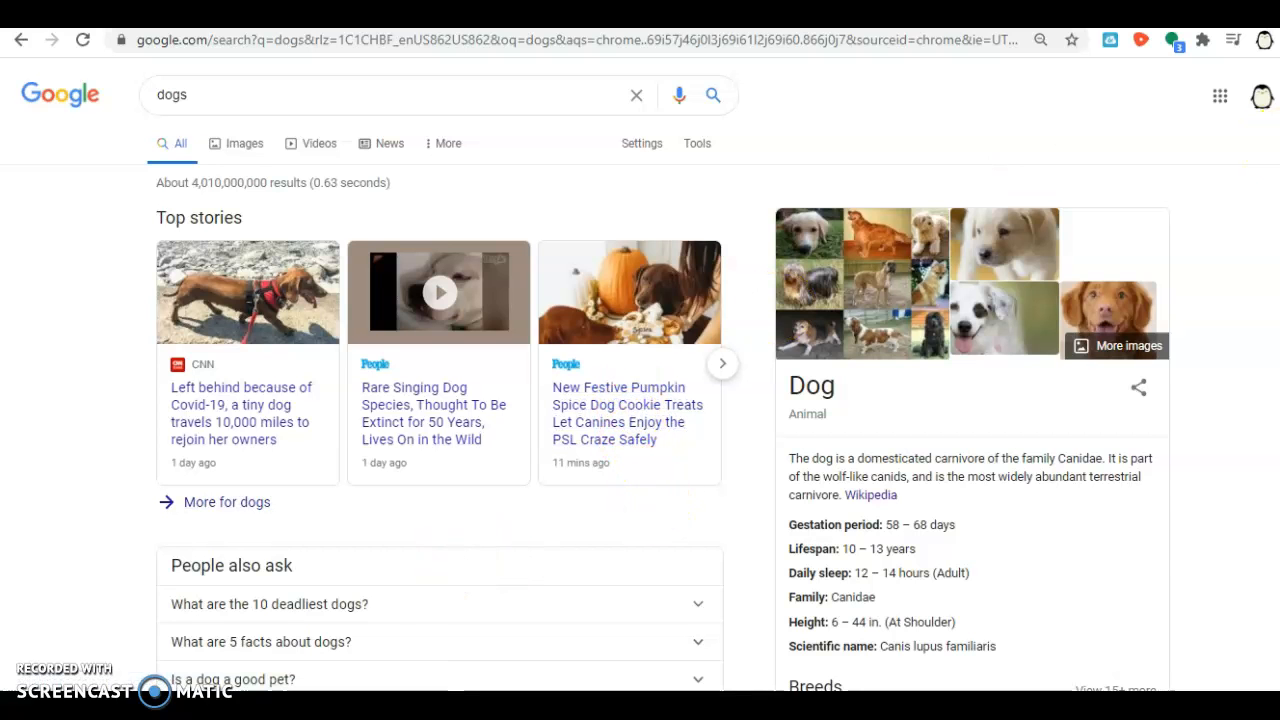
pyautogui.scroll(-3, 640, 400)
pyautogui.scroll(3, 640, 400)
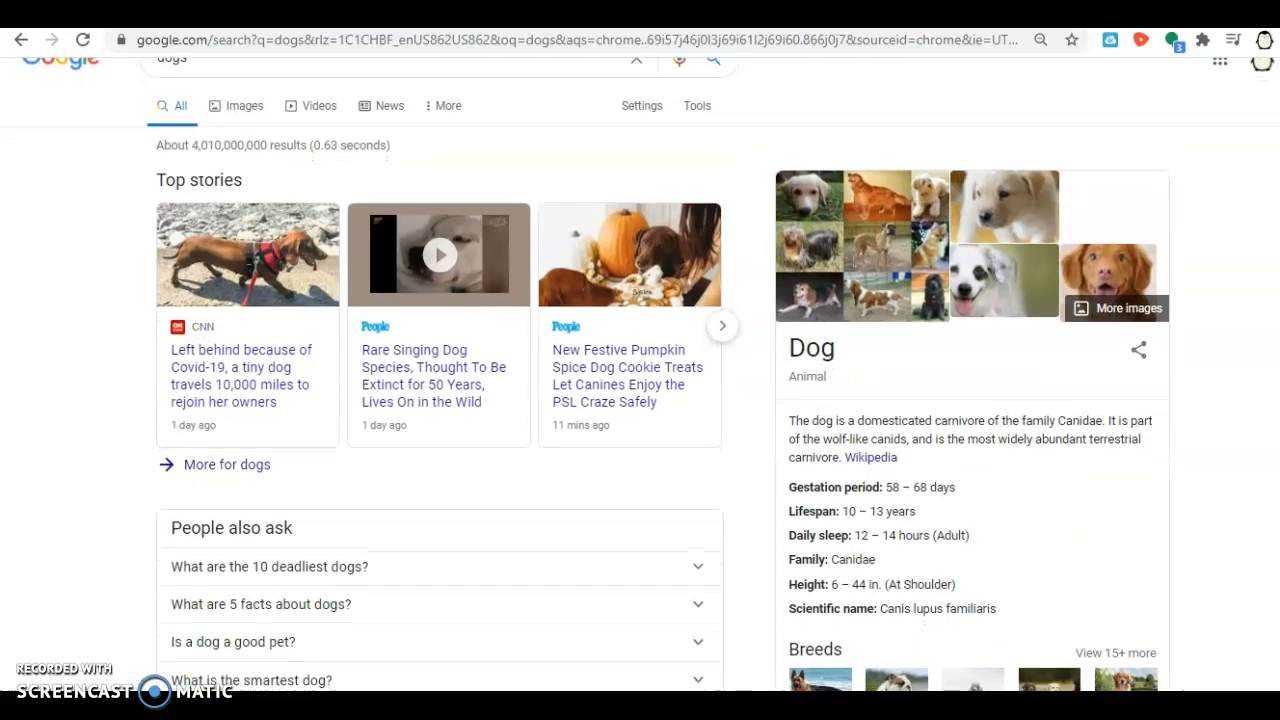
# Step: Open the People story "Rare Singing Dog Species" from the search results and copy its web address
pyautogui.click(437, 400)
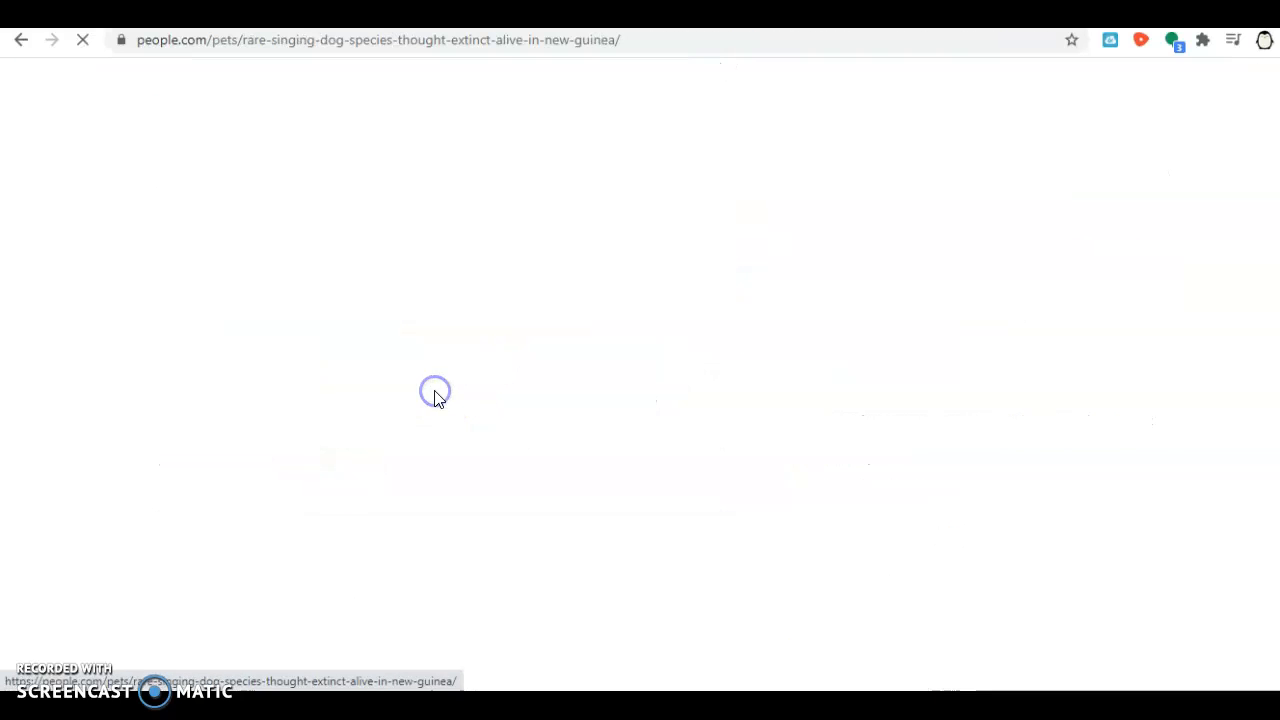
pyautogui.click(311, 43)
pyautogui.hotkey('ctrl', 'c')
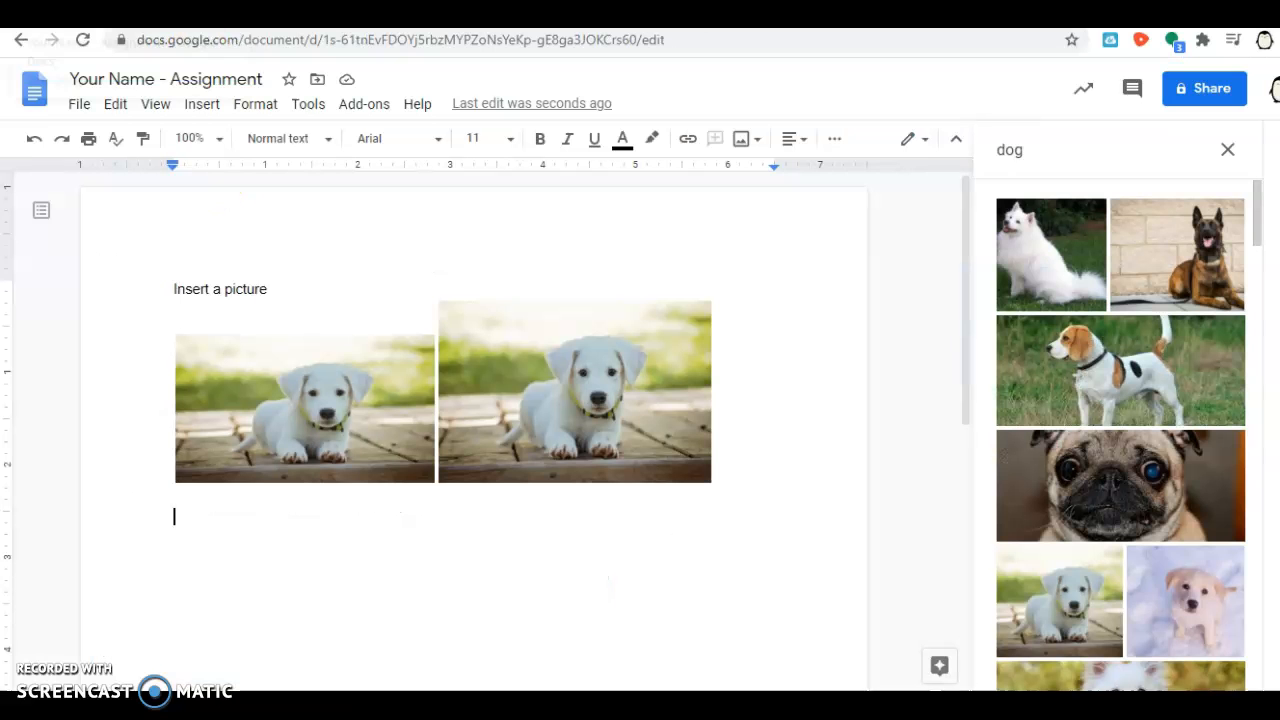
# Step: Paste the copied People article address into the assignment document below the two puppy images
pyautogui.click(316, 538)
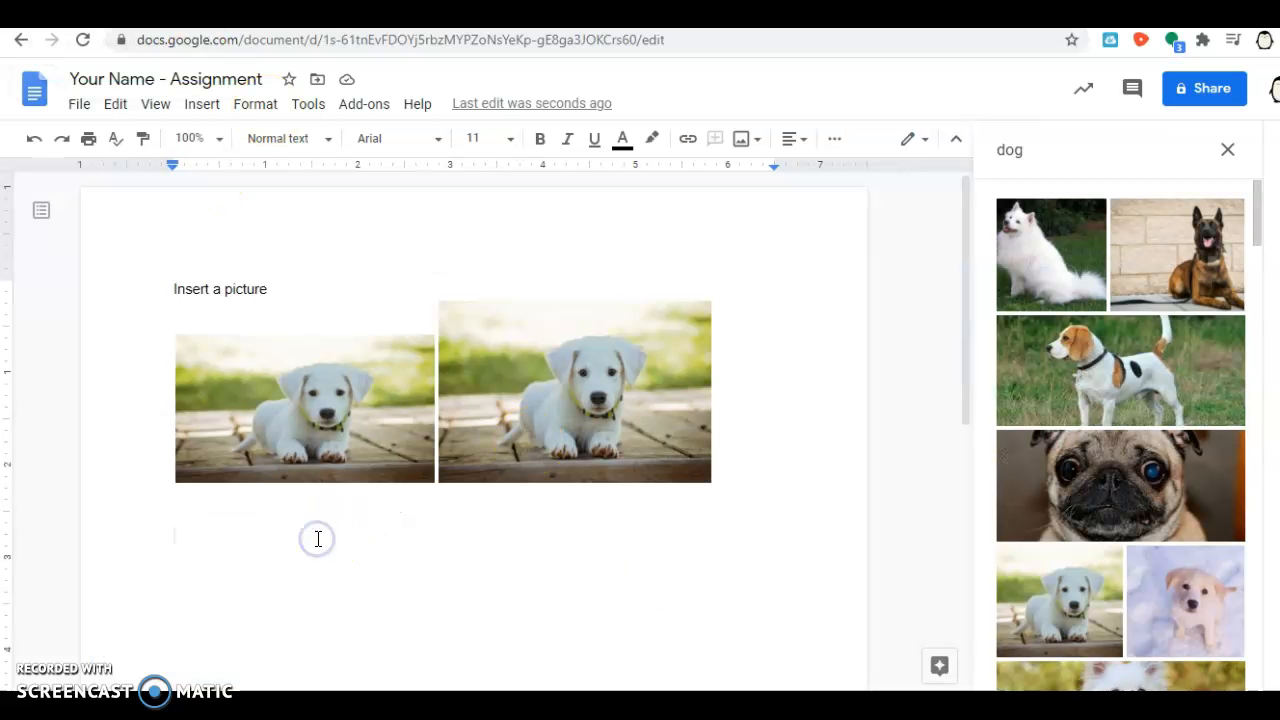
pyautogui.hotkey('ctrl', 'v')
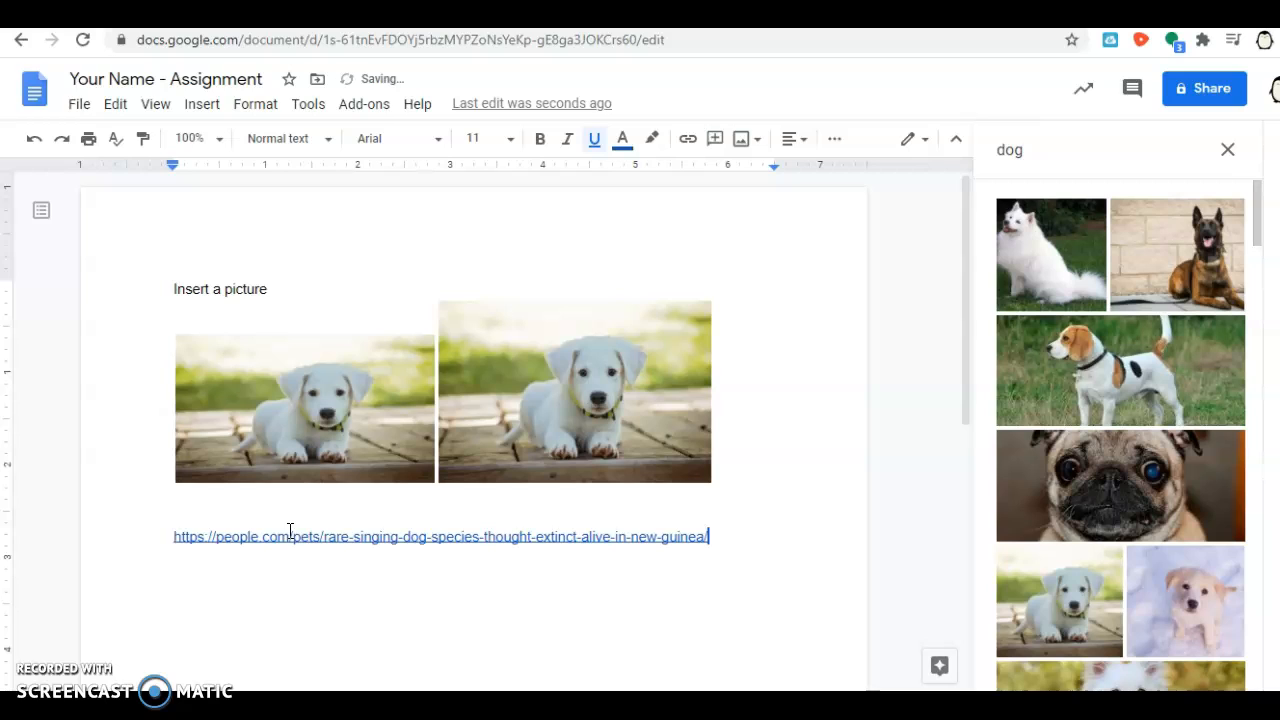
pyautogui.click(314, 529)
pyautogui.click(799, 535)
# Step: Below the pasted address, add the lines "Copy a link: Cntrl + C" and "Paste a link Cntrl + V"
pyautogui.press('Return')
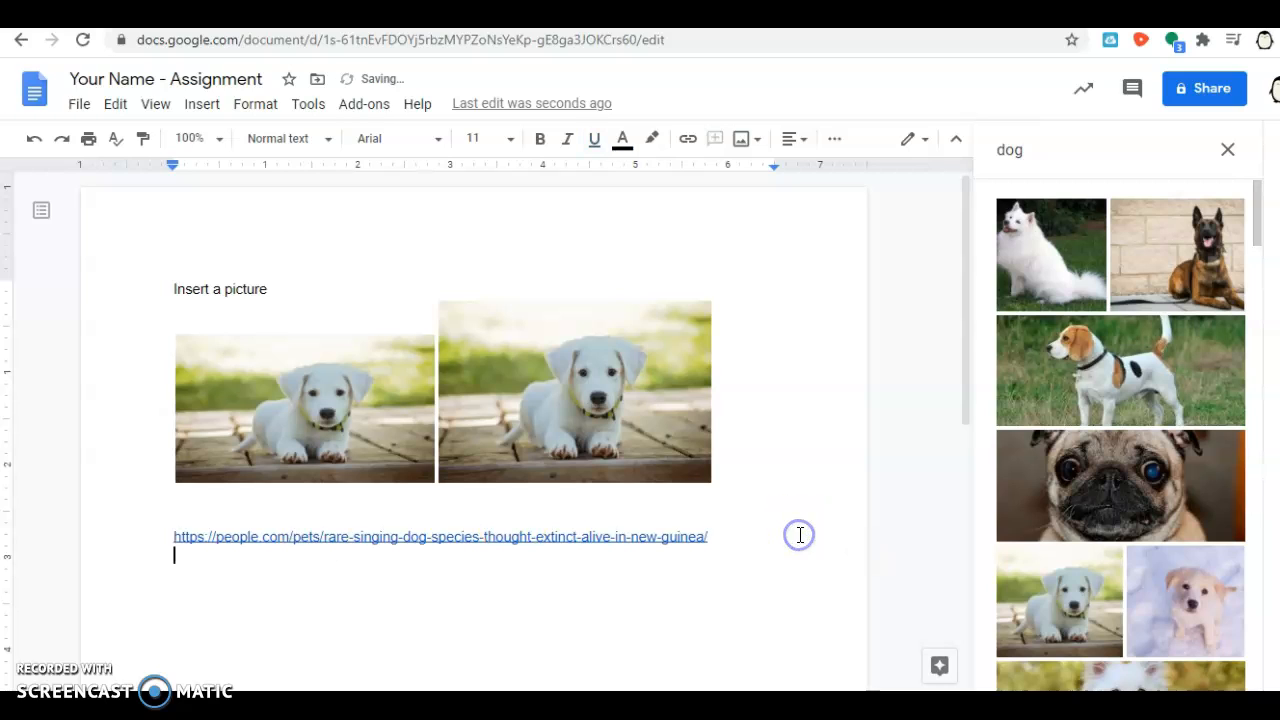
pyautogui.write('Copy a link')
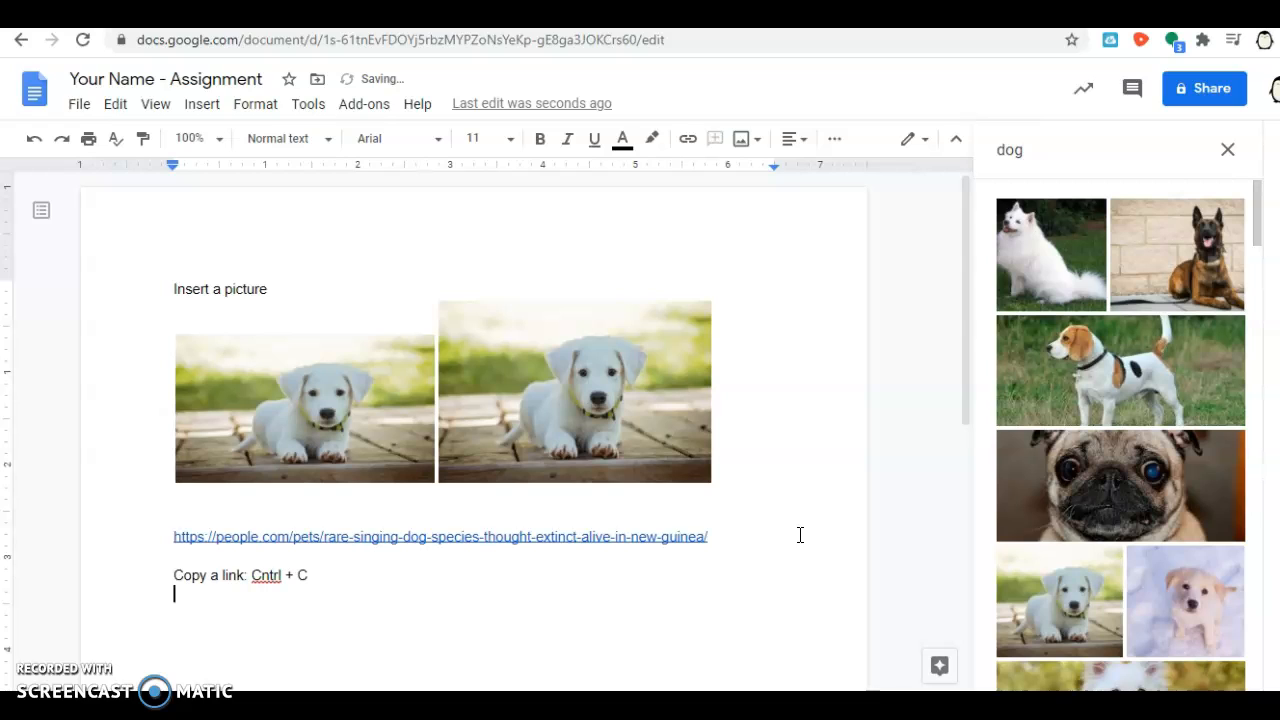
pyautogui.write('Co')
pyautogui.press('BackSpace')
pyautogui.press('BackSpace')
pyautogui.write('Pst')
pyautogui.press('BackSpace')
pyautogui.press('BackSpace')
pyautogui.write('aste a link')
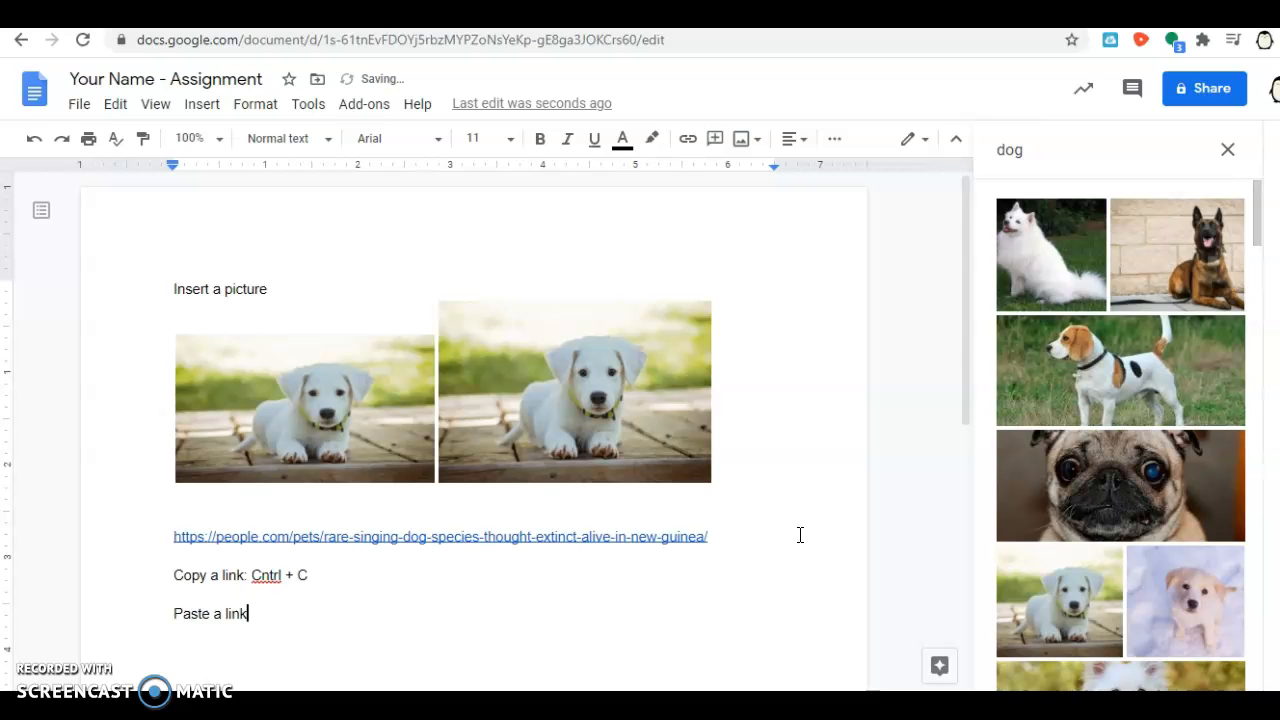
pyautogui.write(' Cntrl')
pyautogui.press('Return')
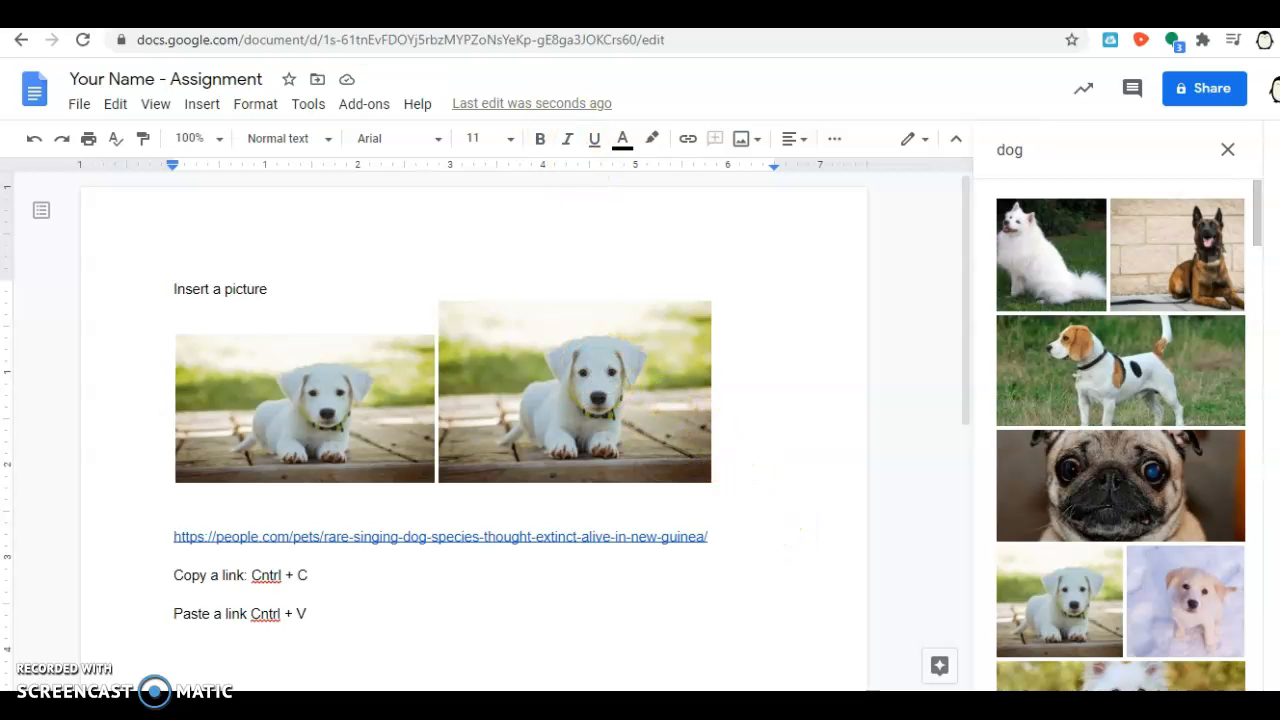
# Step: In a new browser tab, search for "wikipedia dogs" and open the "Dog - Wikipedia" result
pyautogui.hotkey('ctrl', 't')
pyautogui.write('wi')
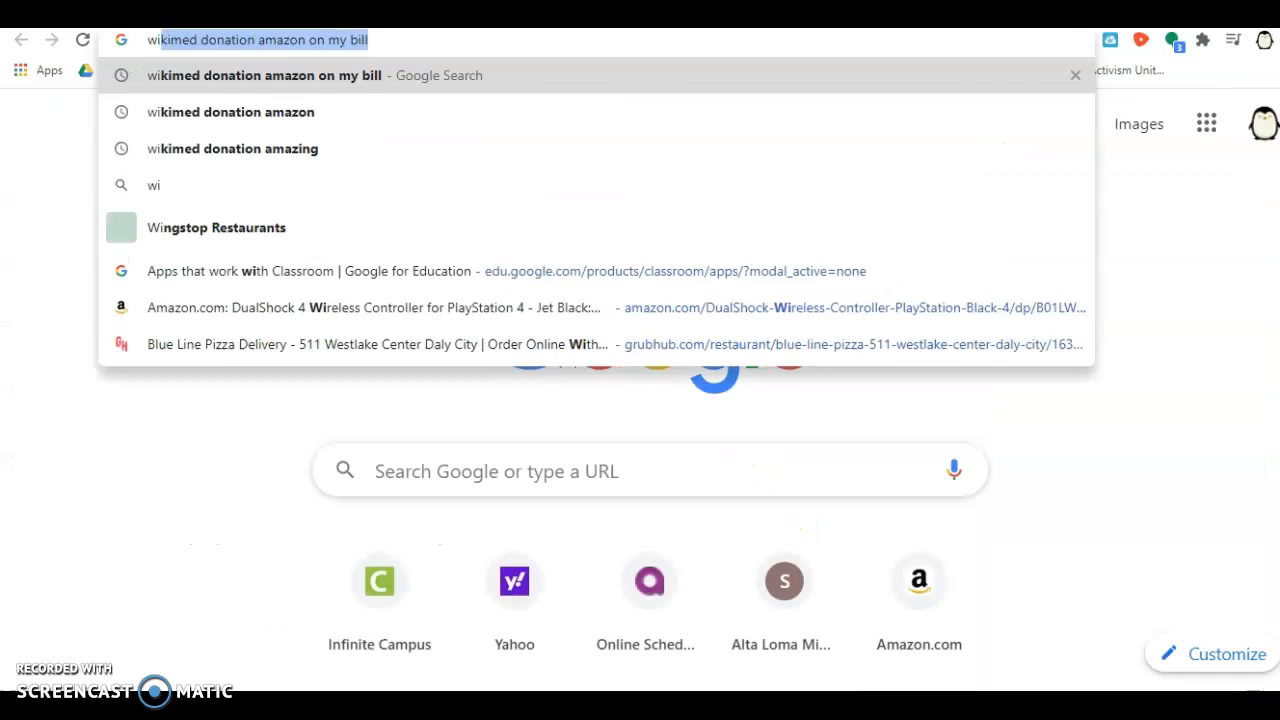
pyautogui.write('kipedia dogs')
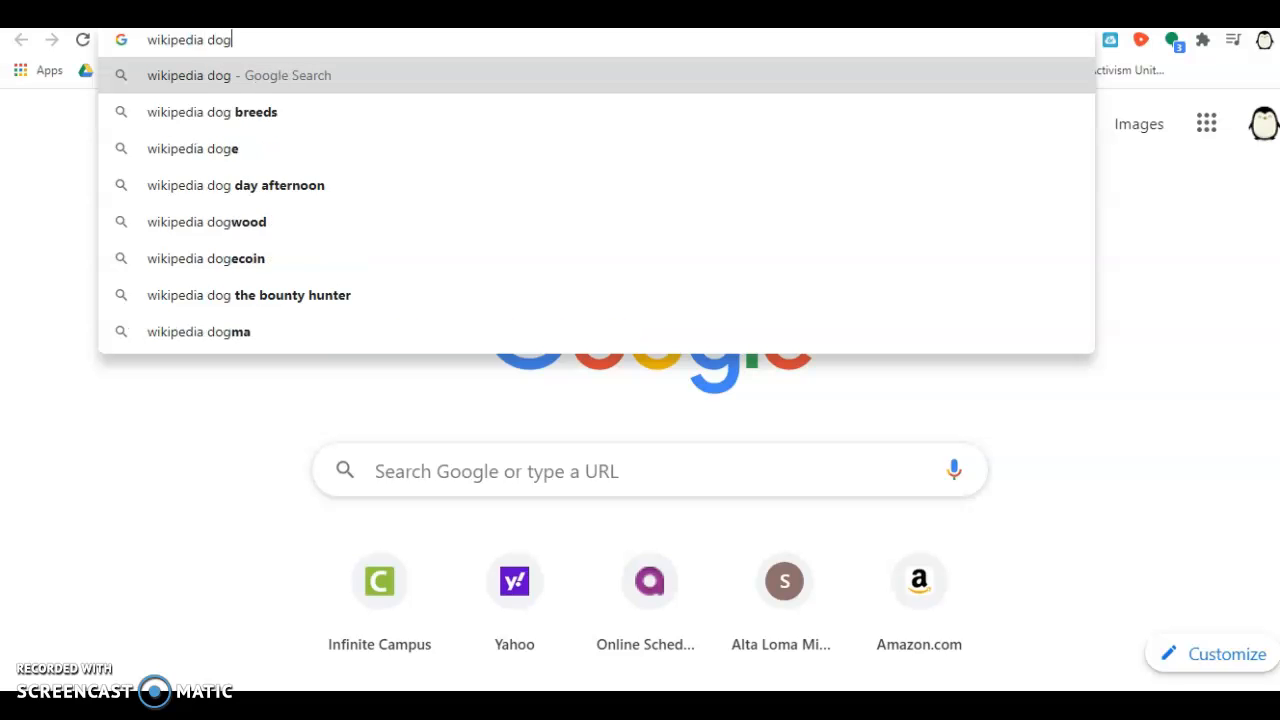
pyautogui.press('Return')
pyautogui.click(243, 230)
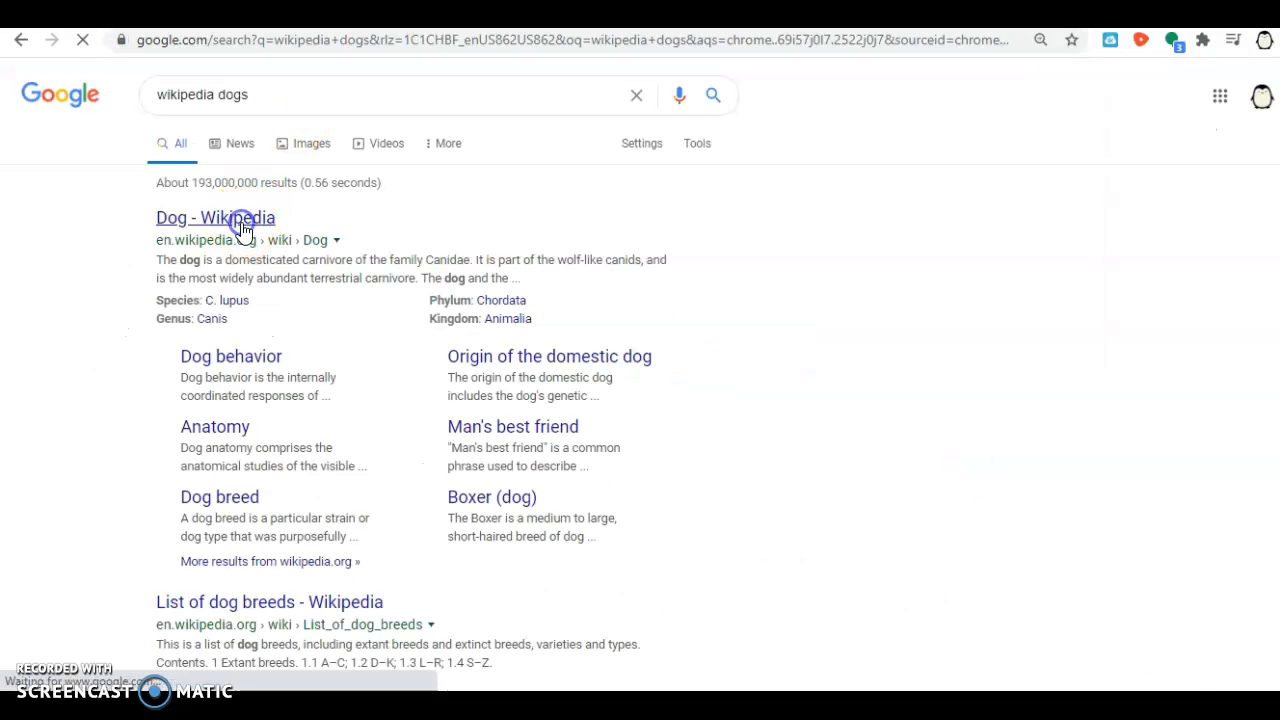
# Step: Select and copy the full web address of the Wikipedia Dog article
pyautogui.click(323, 47)
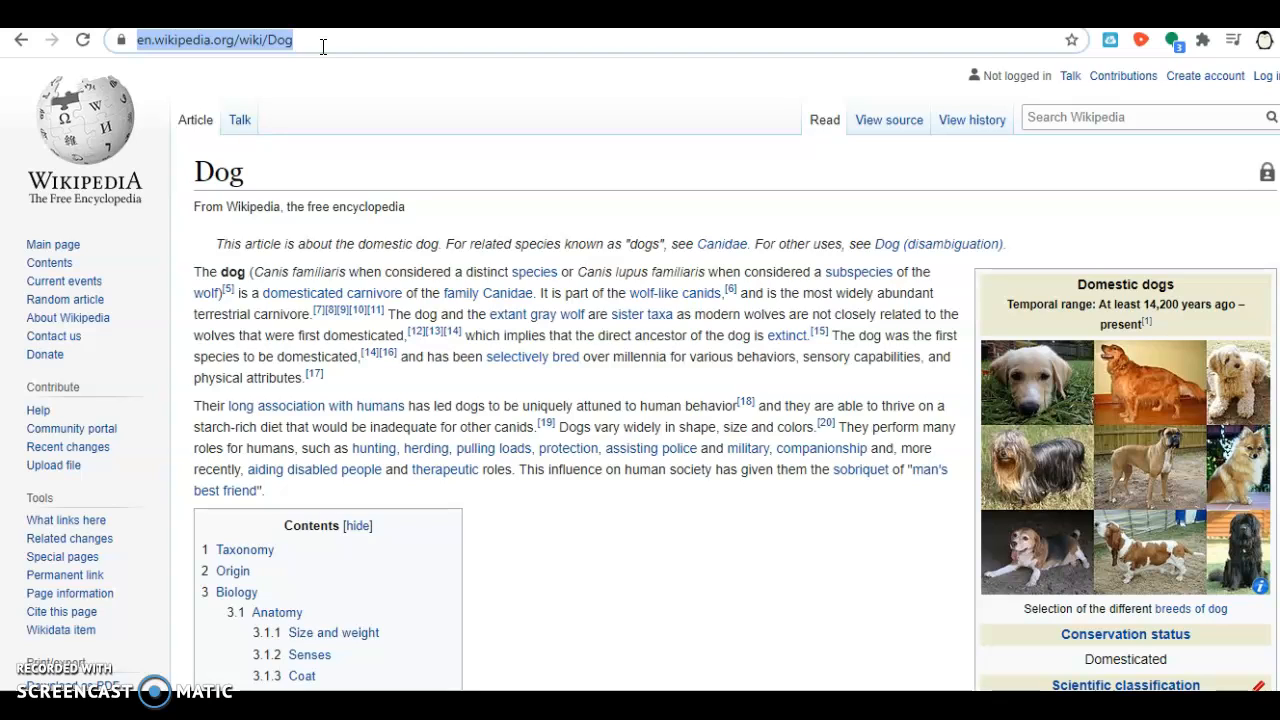
pyautogui.click(323, 47)
pyautogui.moveTo(390, 44); pyautogui.dragTo(127, 52)
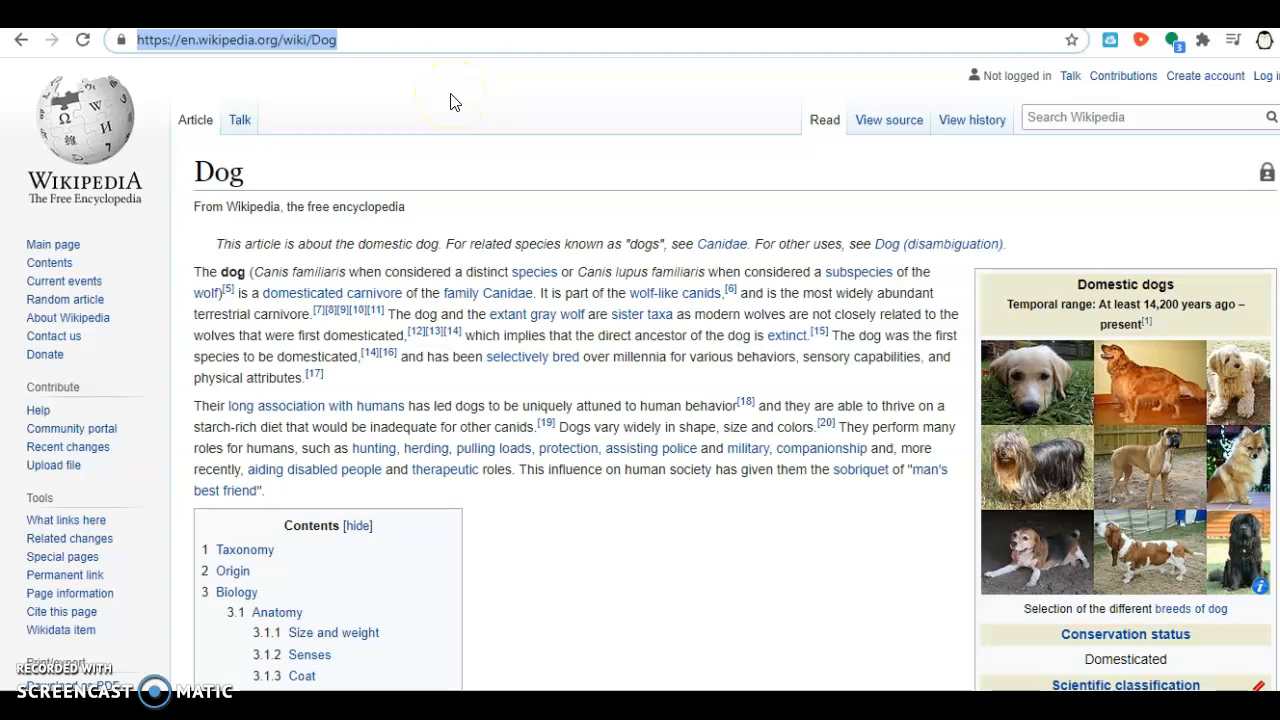
pyautogui.click(289, 41)
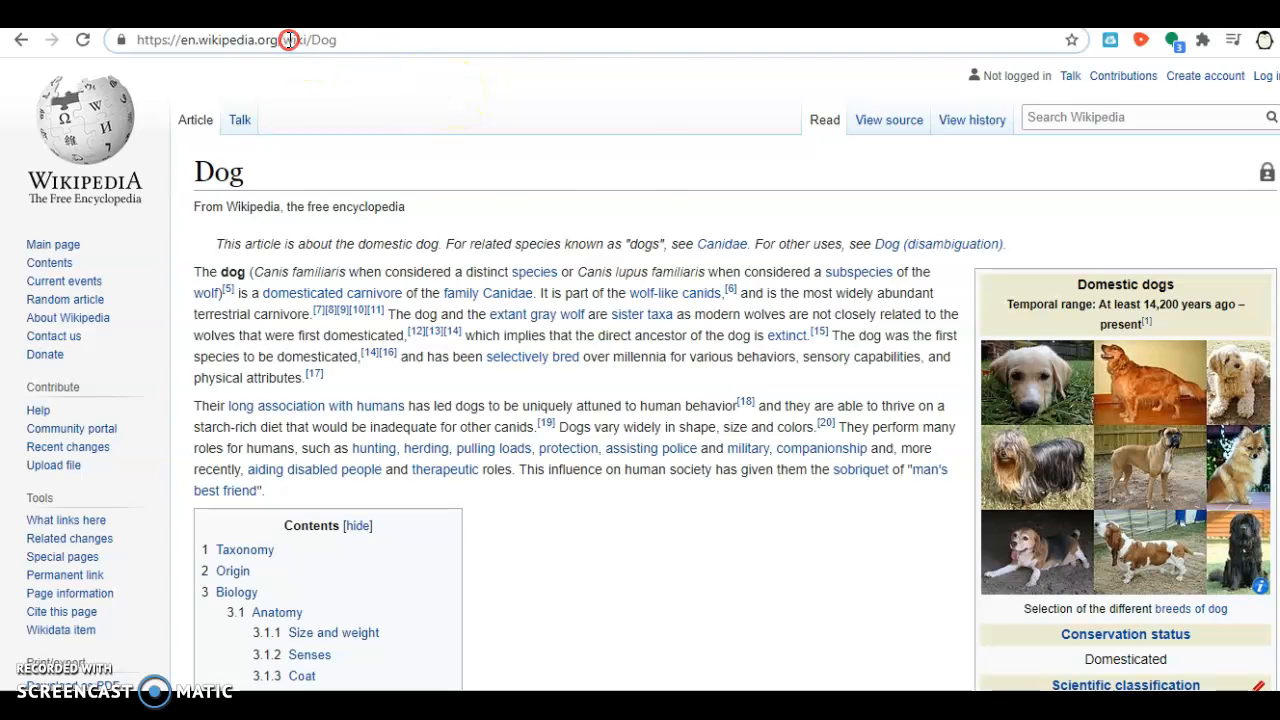
pyautogui.rightClick(289, 42)
pyautogui.click(741, 101)
pyautogui.click(104, 40)
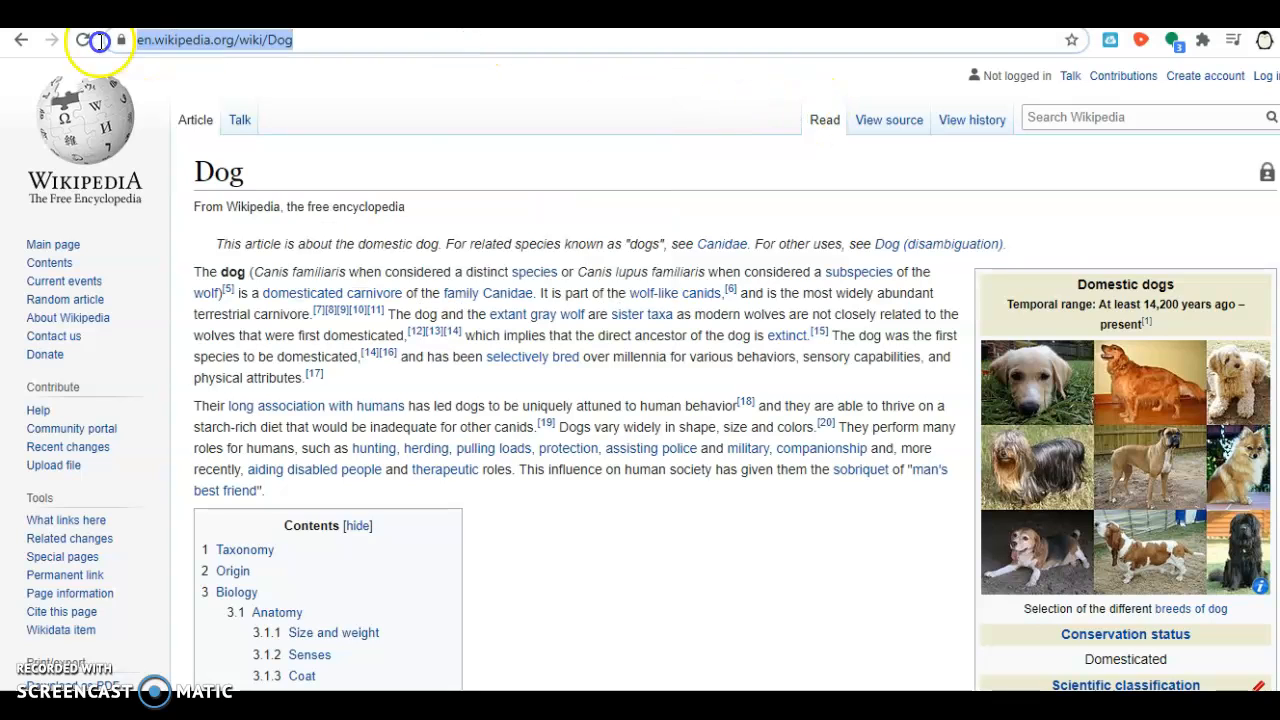
pyautogui.rightClick(215, 41)
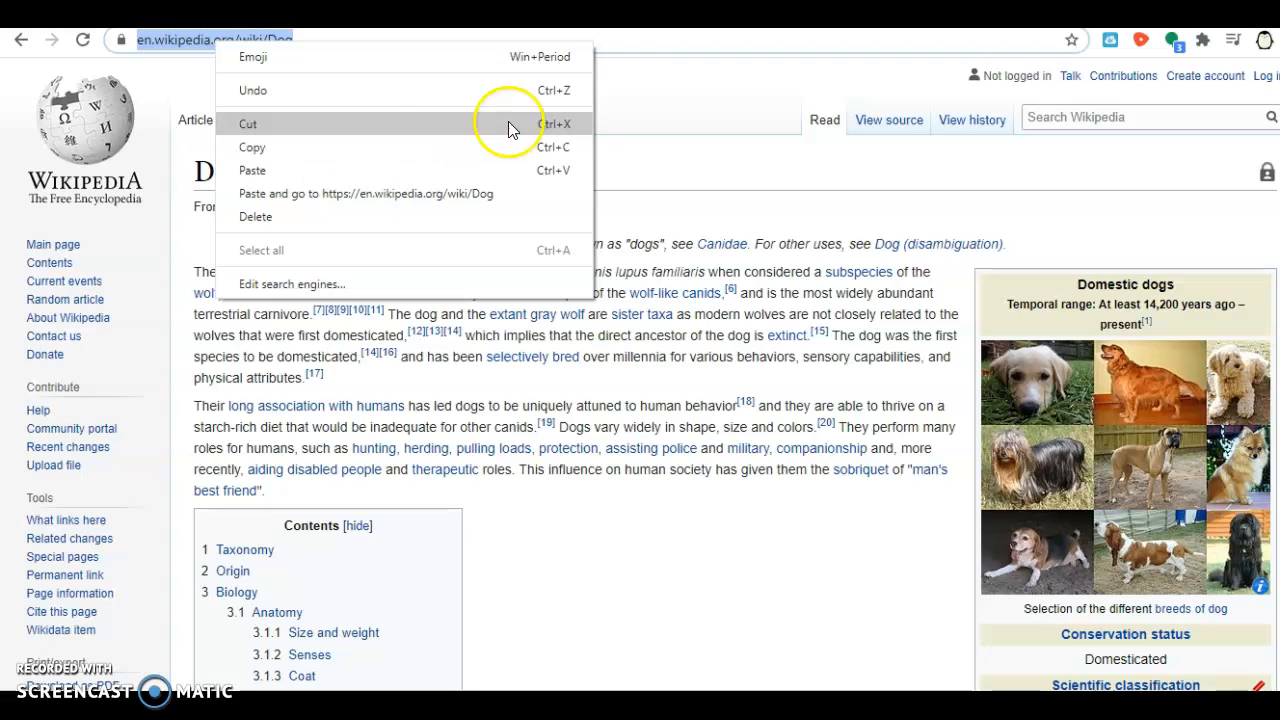
pyautogui.click(555, 150)
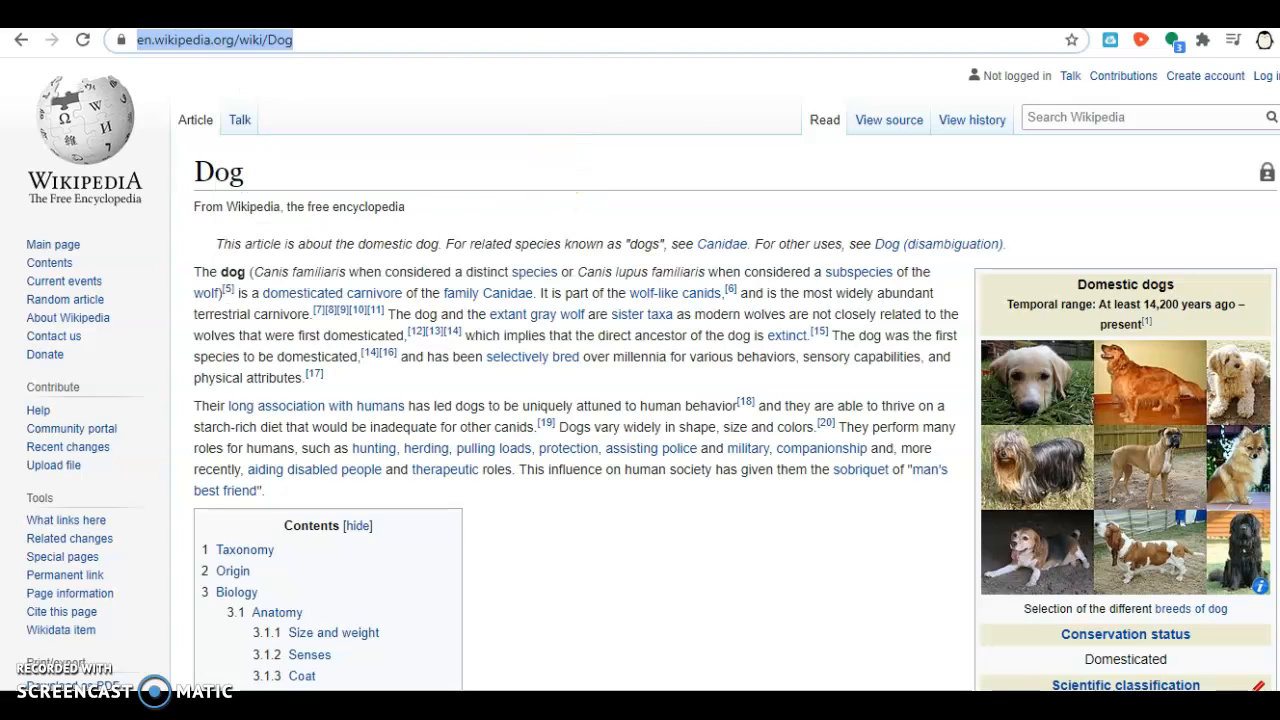
# Step: Return to the assignment document and write "Article about dogs from Wikipedia" on a new line under "Insert a picture"
pyautogui.click(280, 14)
pyautogui.click(283, 288)
pyautogui.press('Return')
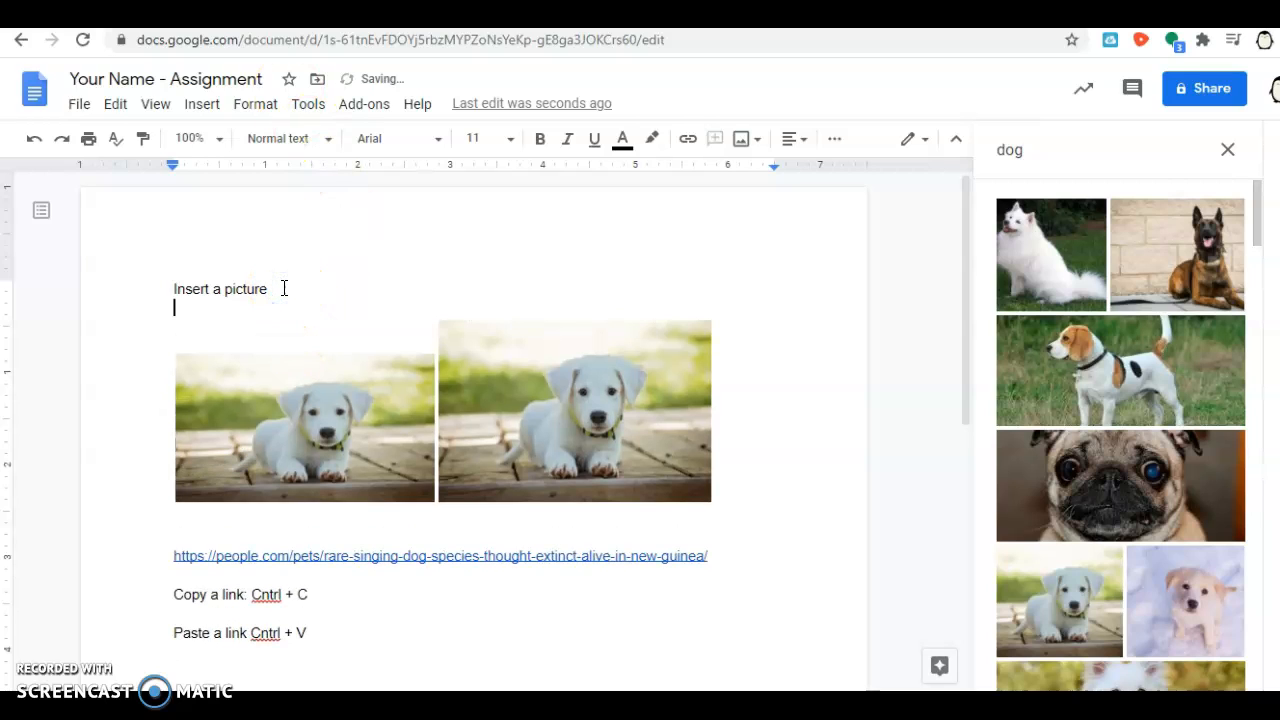
pyautogui.write('Articl')
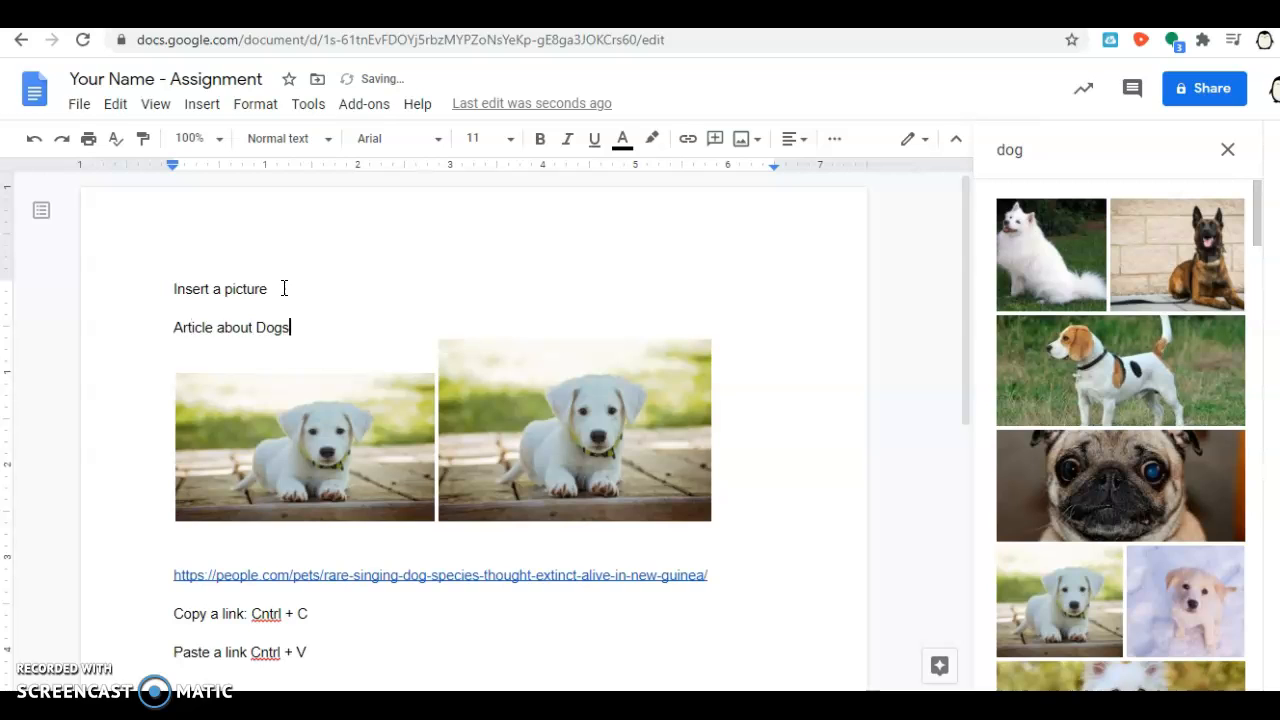
pyautogui.write('e about dogs')
pyautogui.press('BackSpace')
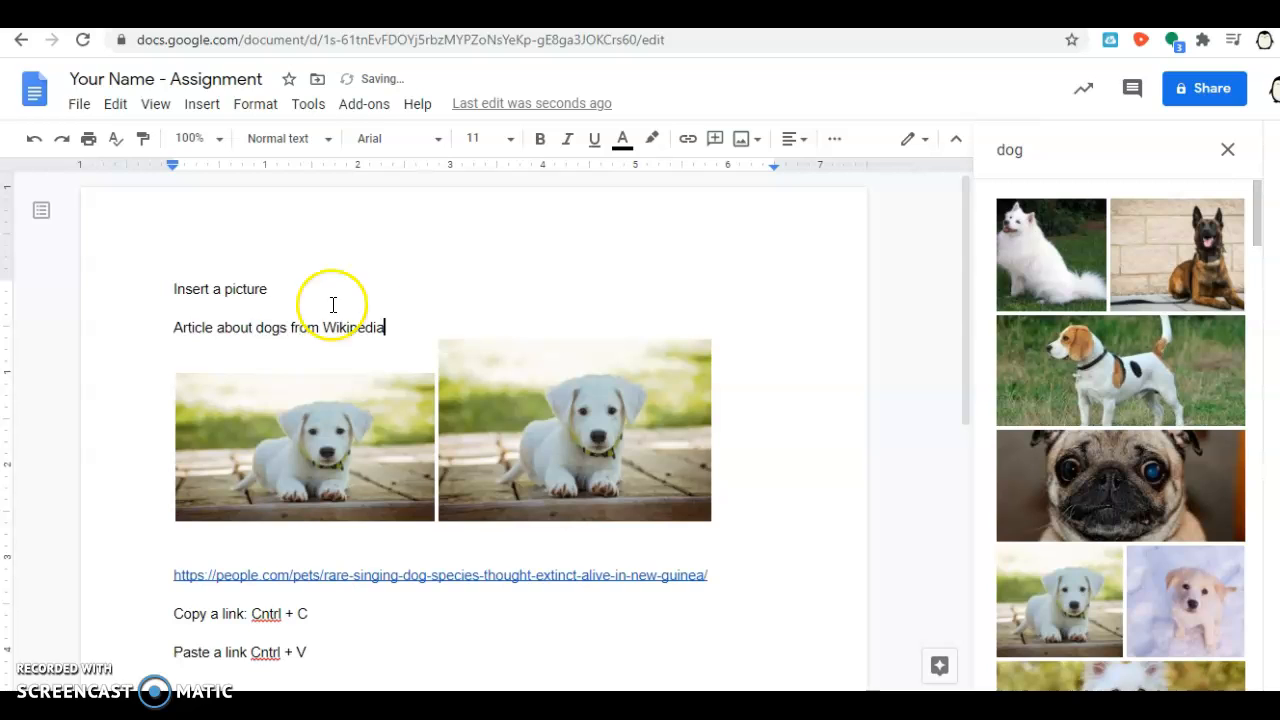
pyautogui.moveTo(398, 327); pyautogui.dragTo(168, 330)
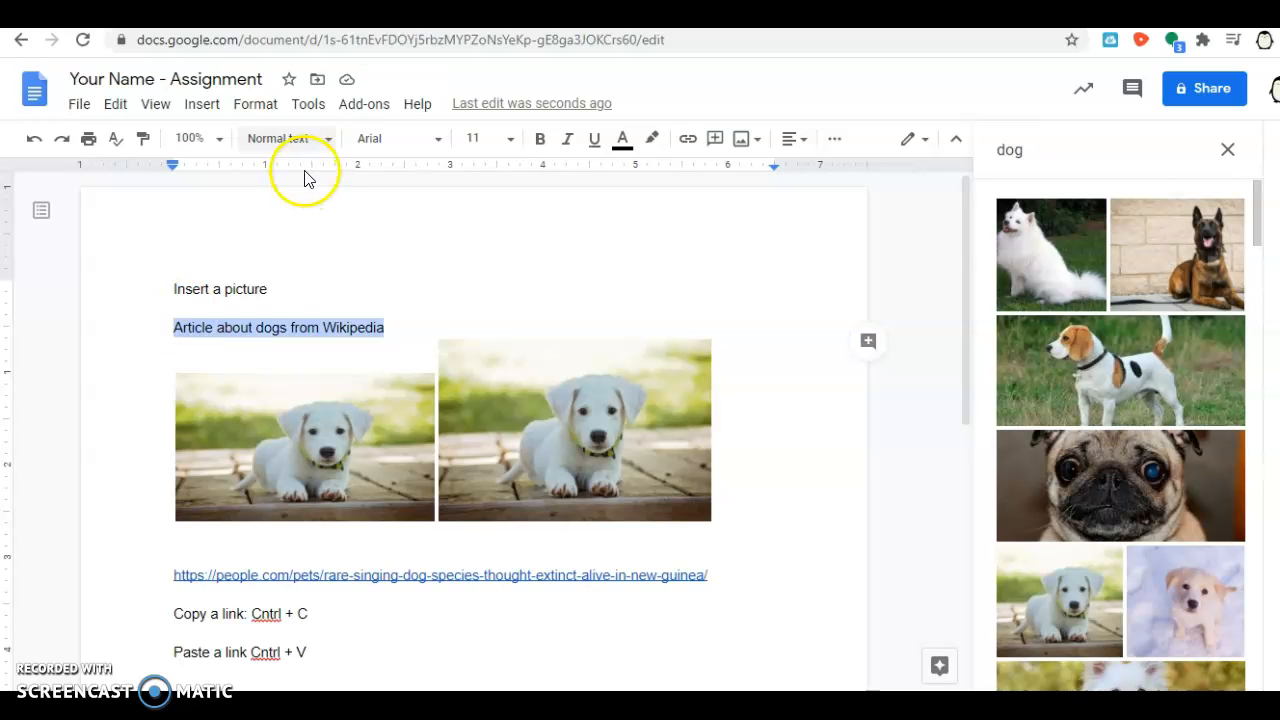
pyautogui.click(203, 106)
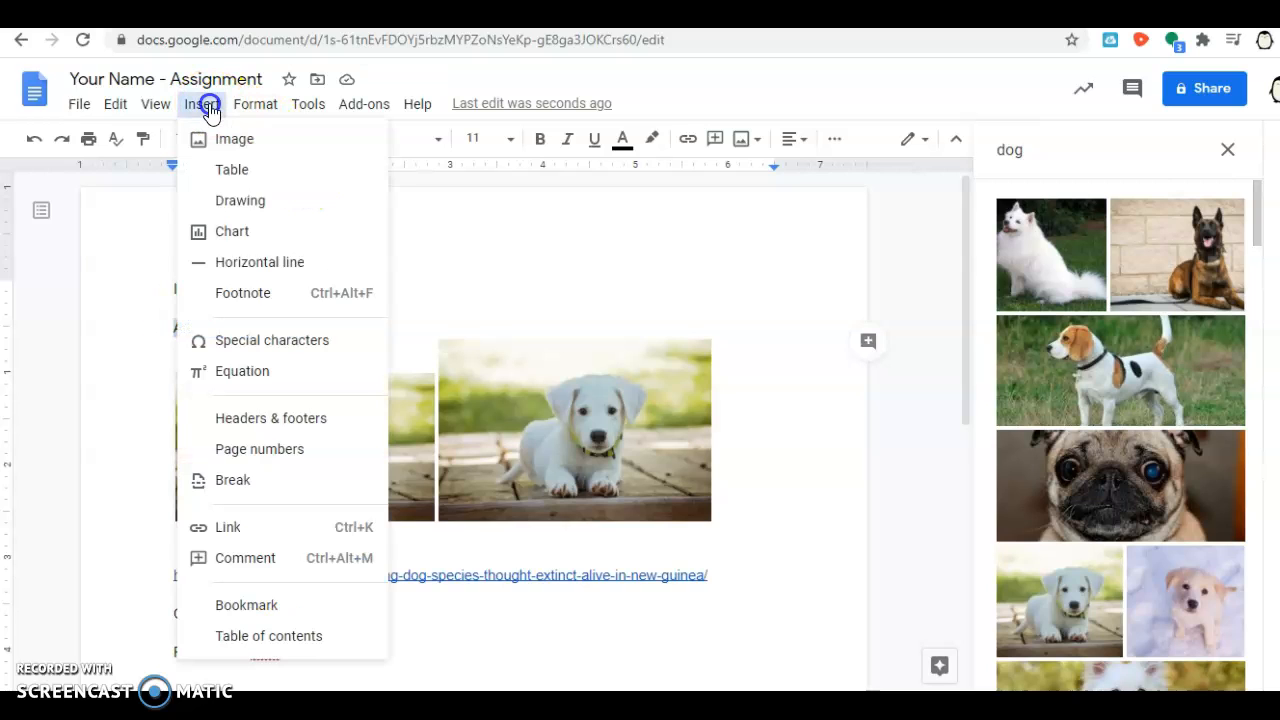
pyautogui.click(261, 528)
pyautogui.click(306, 430)
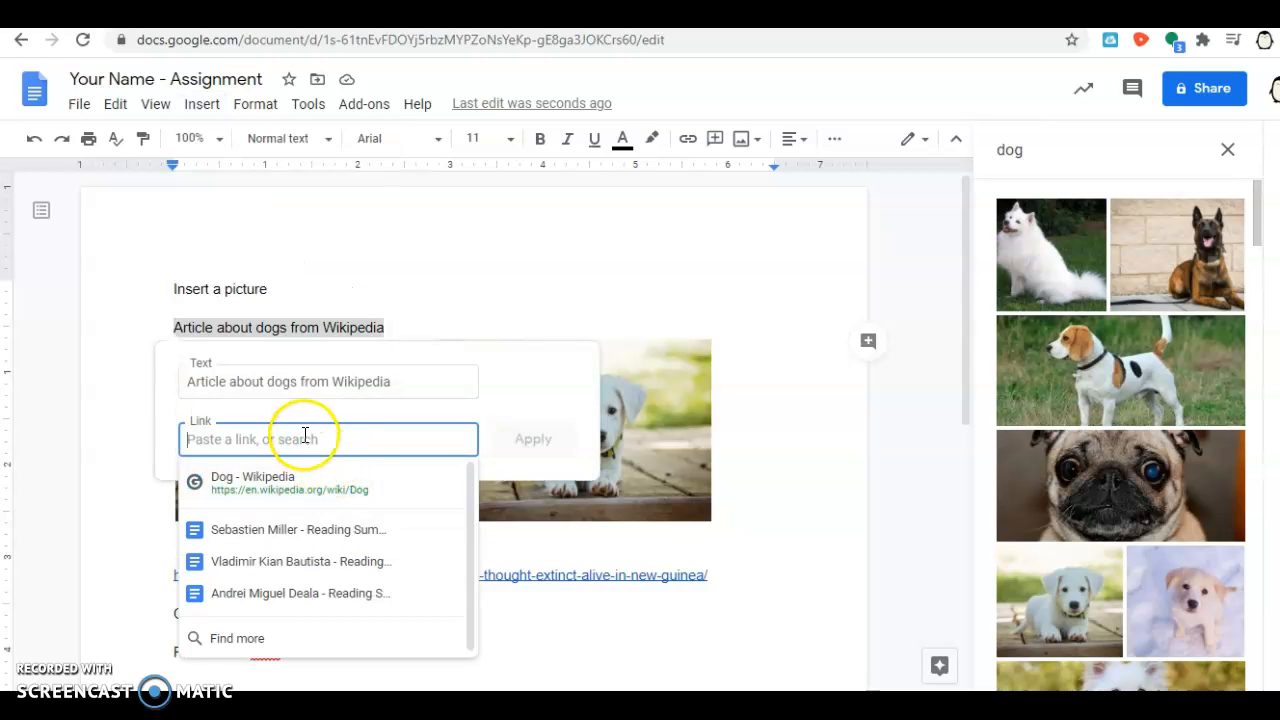
pyautogui.hotkey('ctrl', 'v')
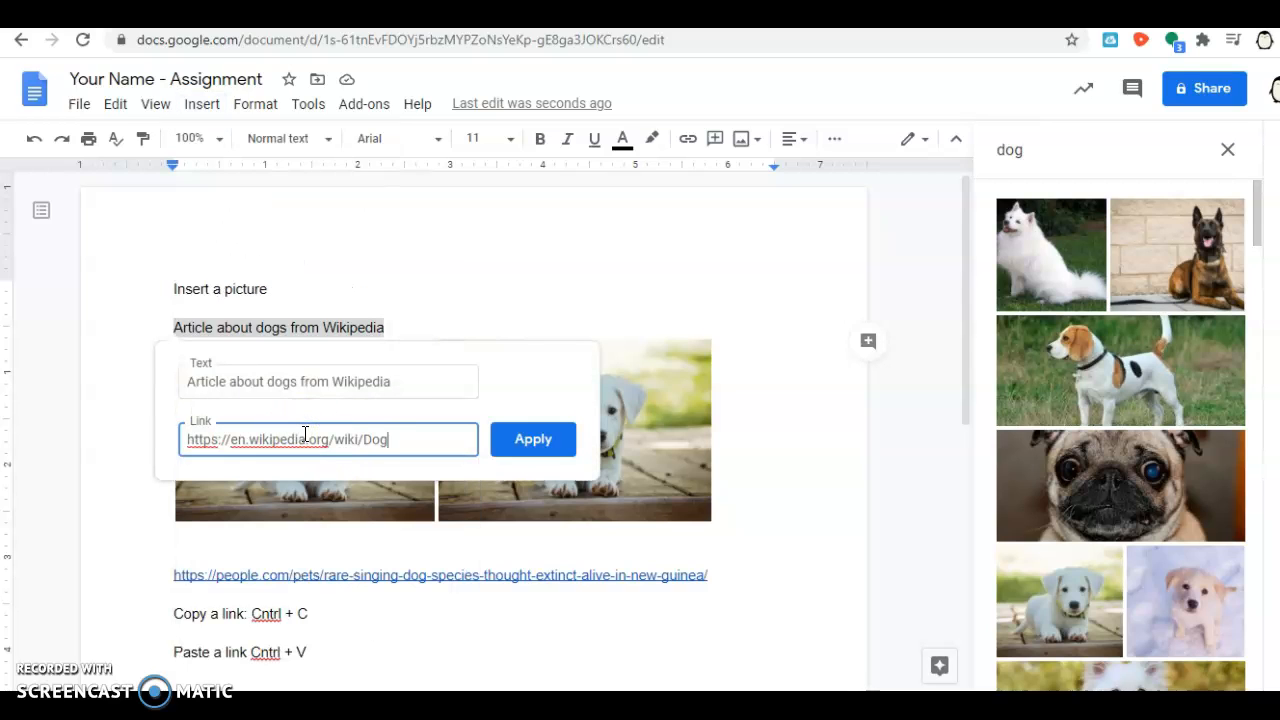
pyautogui.click(509, 445)
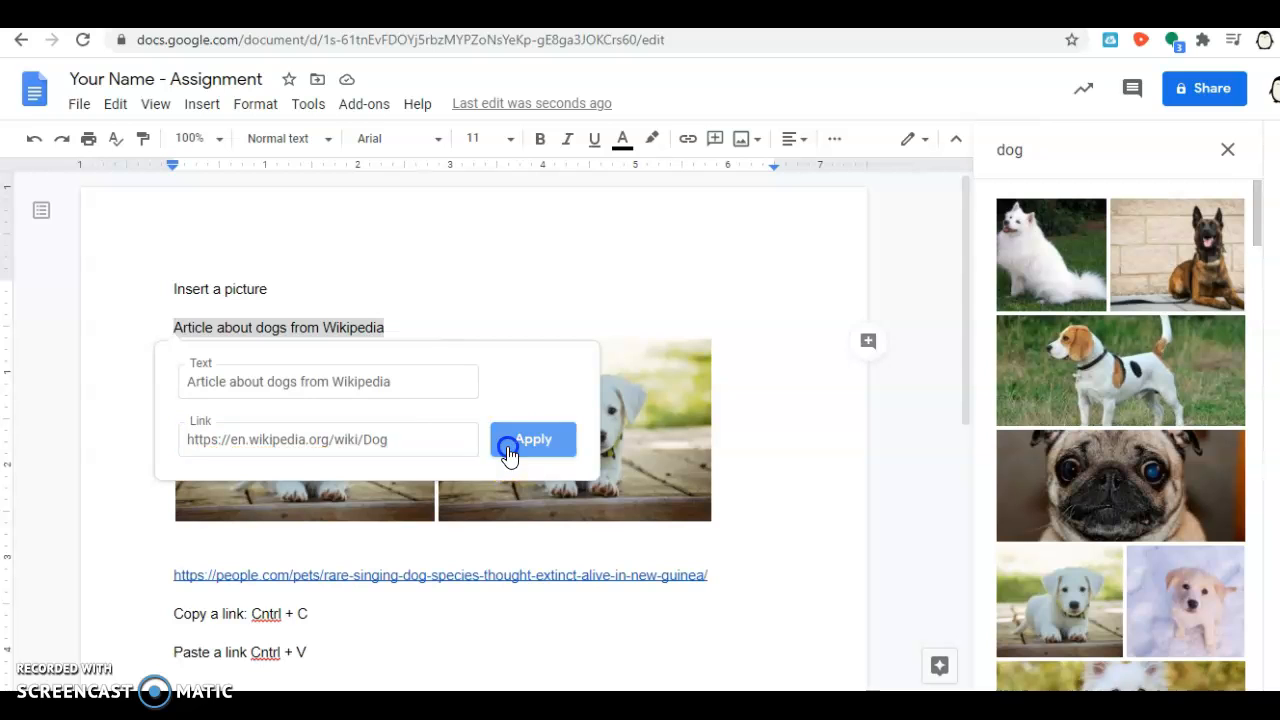
# Step: Test the new hyperlink by opening the Wikipedia Dog article, and return to the assignment document
pyautogui.click(286, 326)
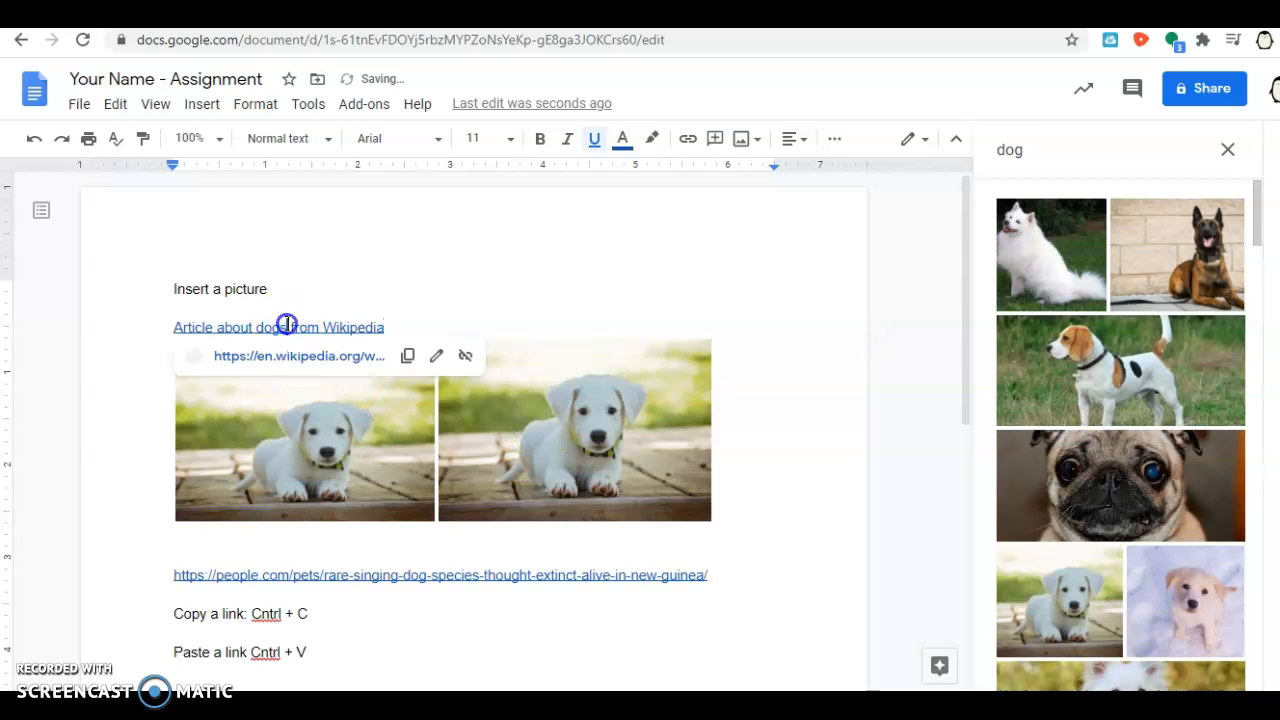
pyautogui.click(288, 358)
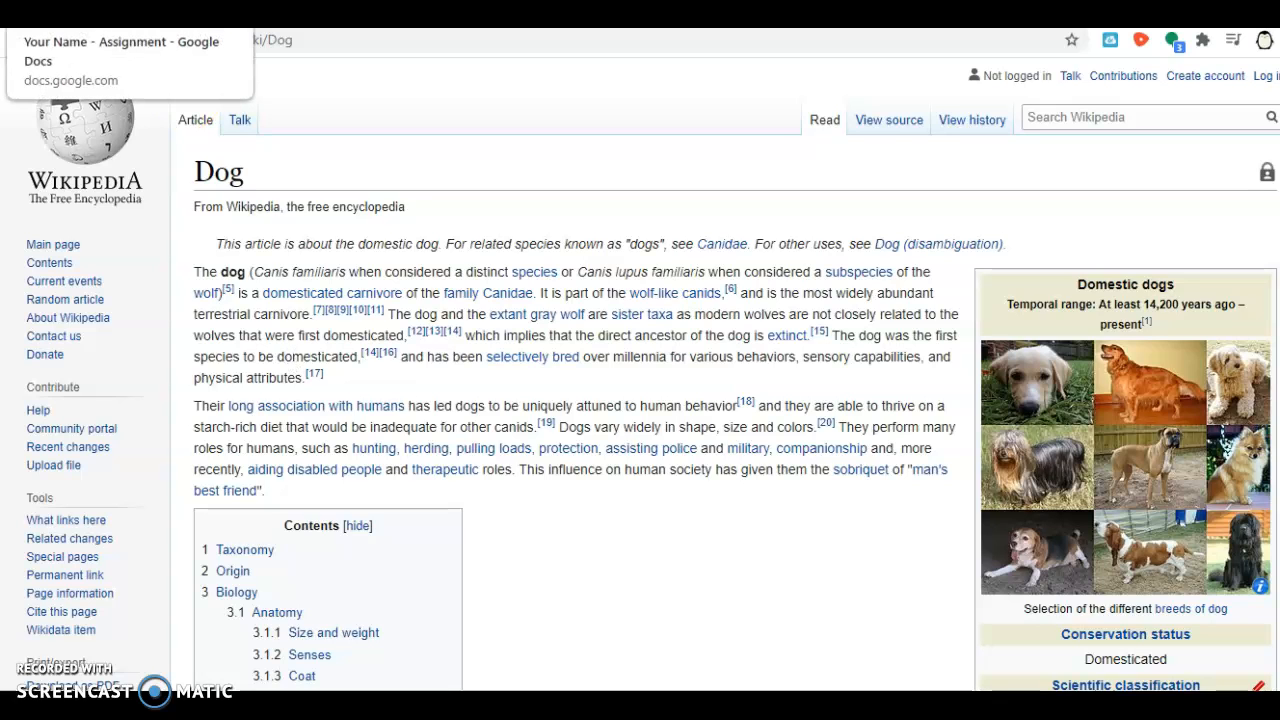
pyautogui.click(130, 16)
# Step: Add a second line reading "Article about dogs from Wikipedia" directly below the linked one
pyautogui.click(331, 300)
pyautogui.click(415, 328)
pyautogui.press('Return')
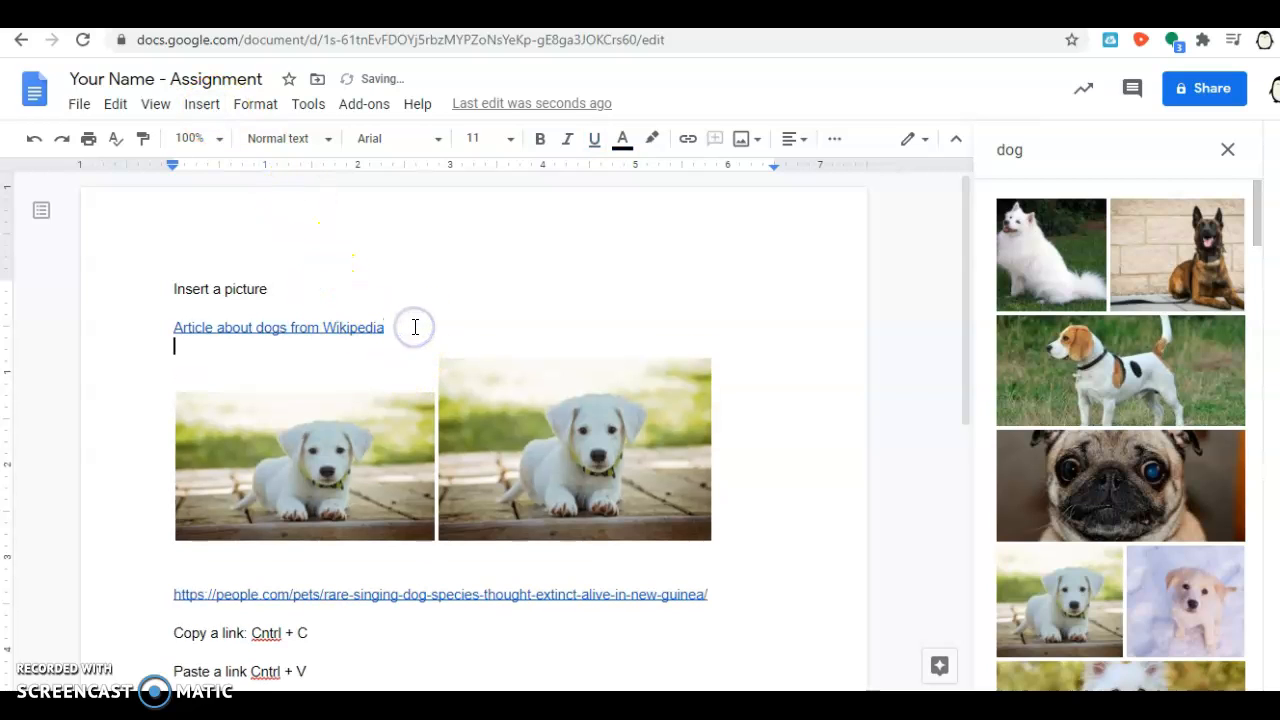
pyautogui.write('Article about dogs from Wiki')
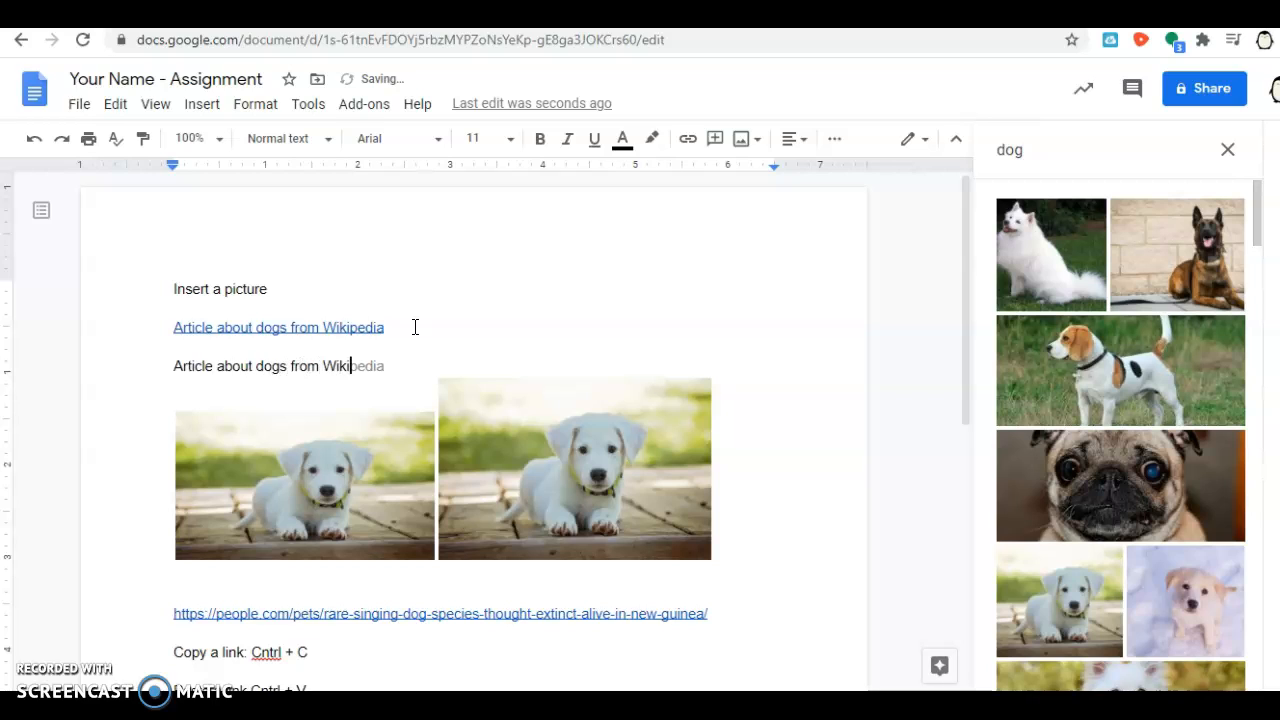
pyautogui.click(428, 360)
pyautogui.click(401, 371)
pyautogui.moveTo(400, 371); pyautogui.dragTo(177, 363)
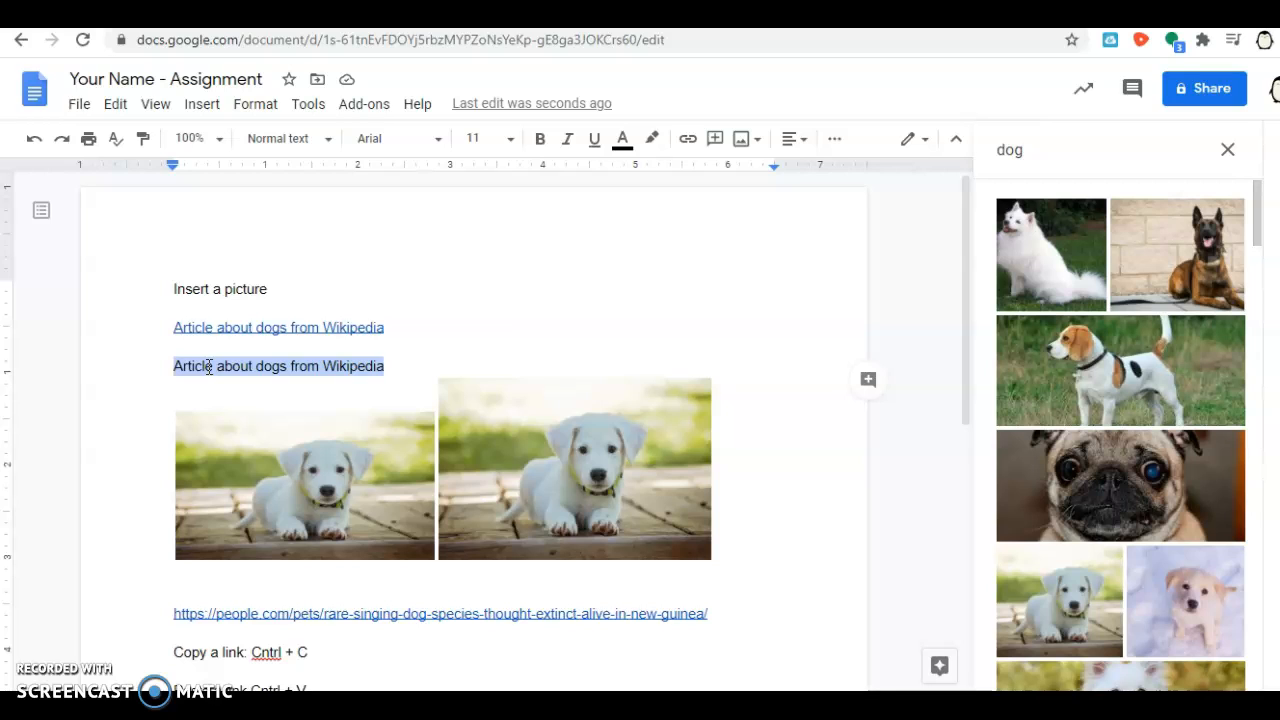
pyautogui.rightClick(208, 366)
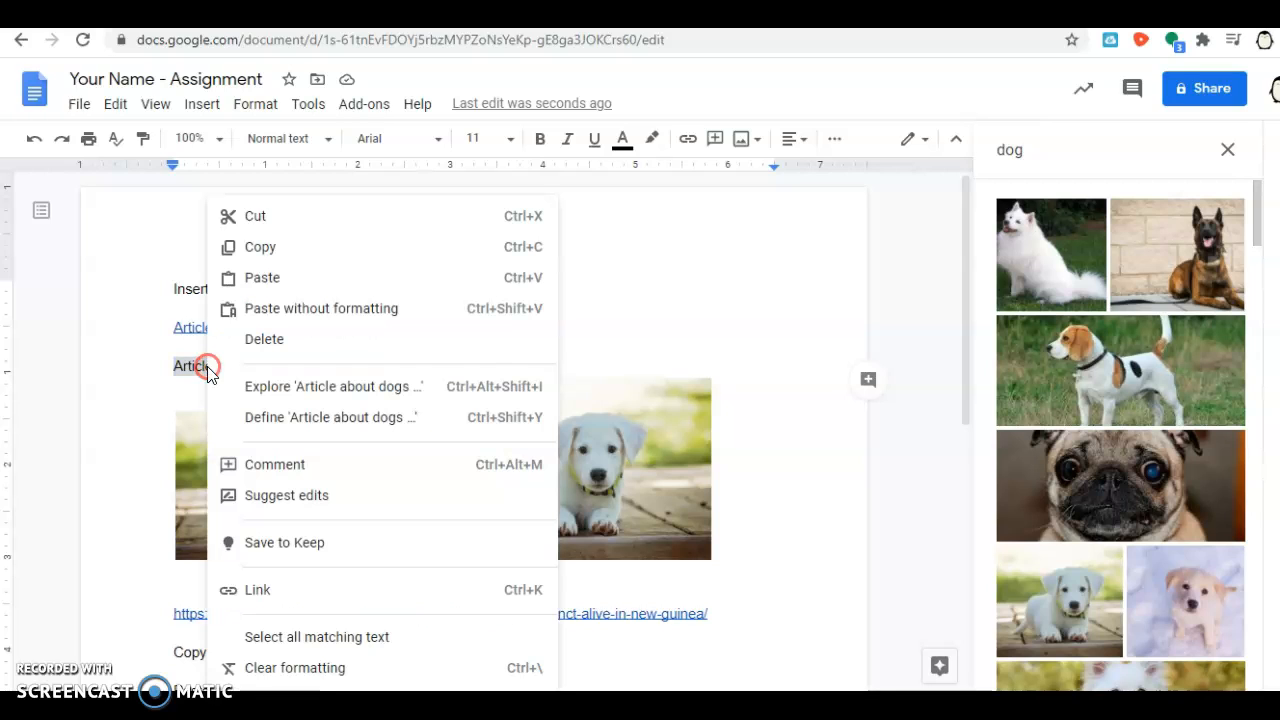
pyautogui.click(283, 596)
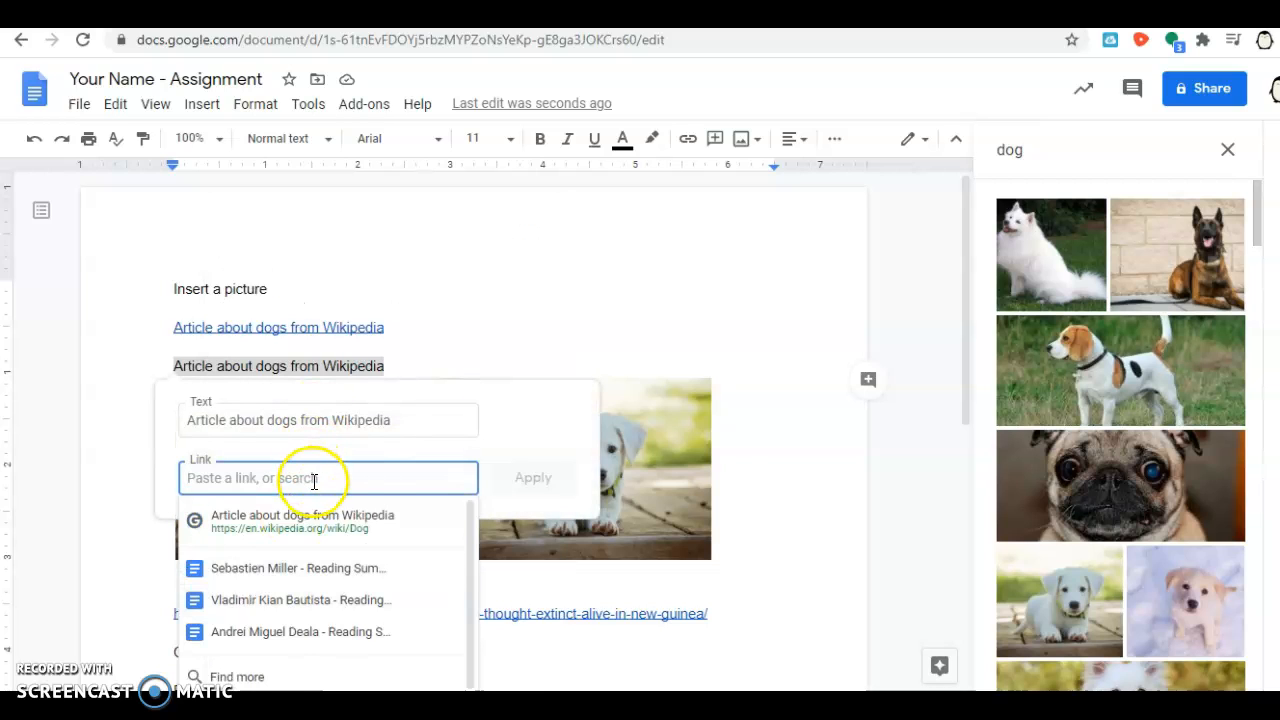
pyautogui.hotkey('ctrl', 'v')
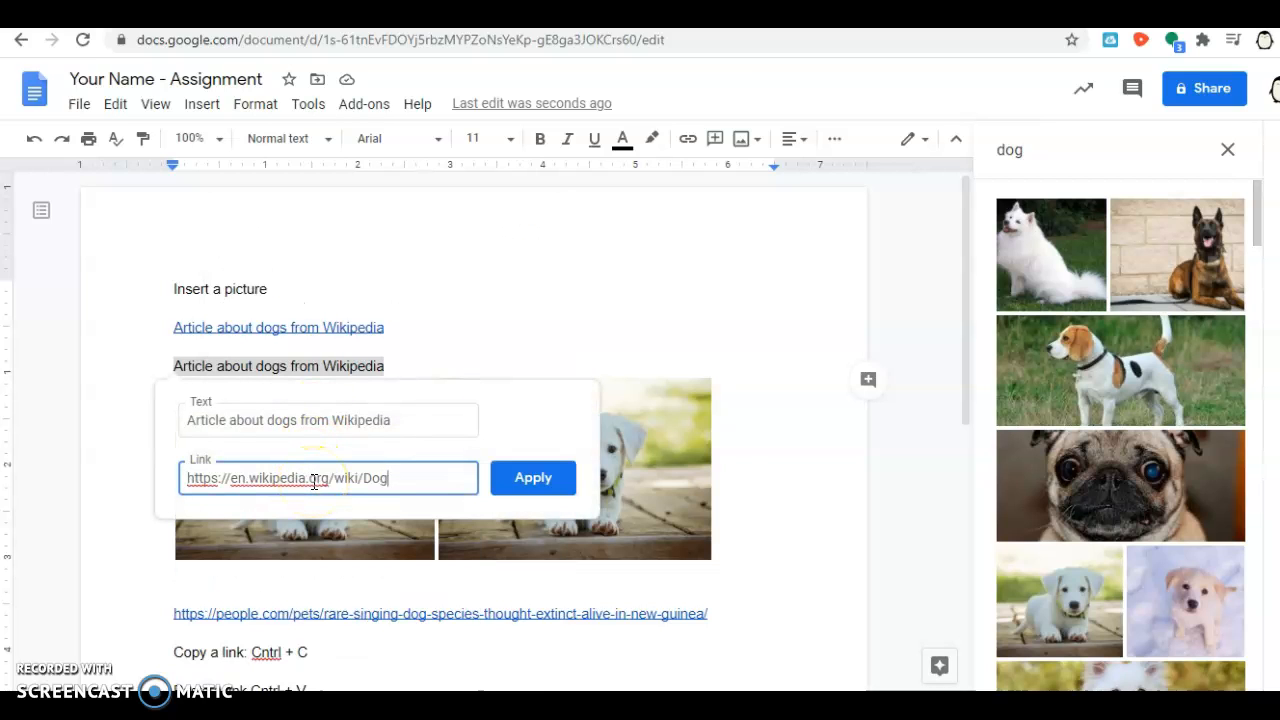
pyautogui.click(530, 480)
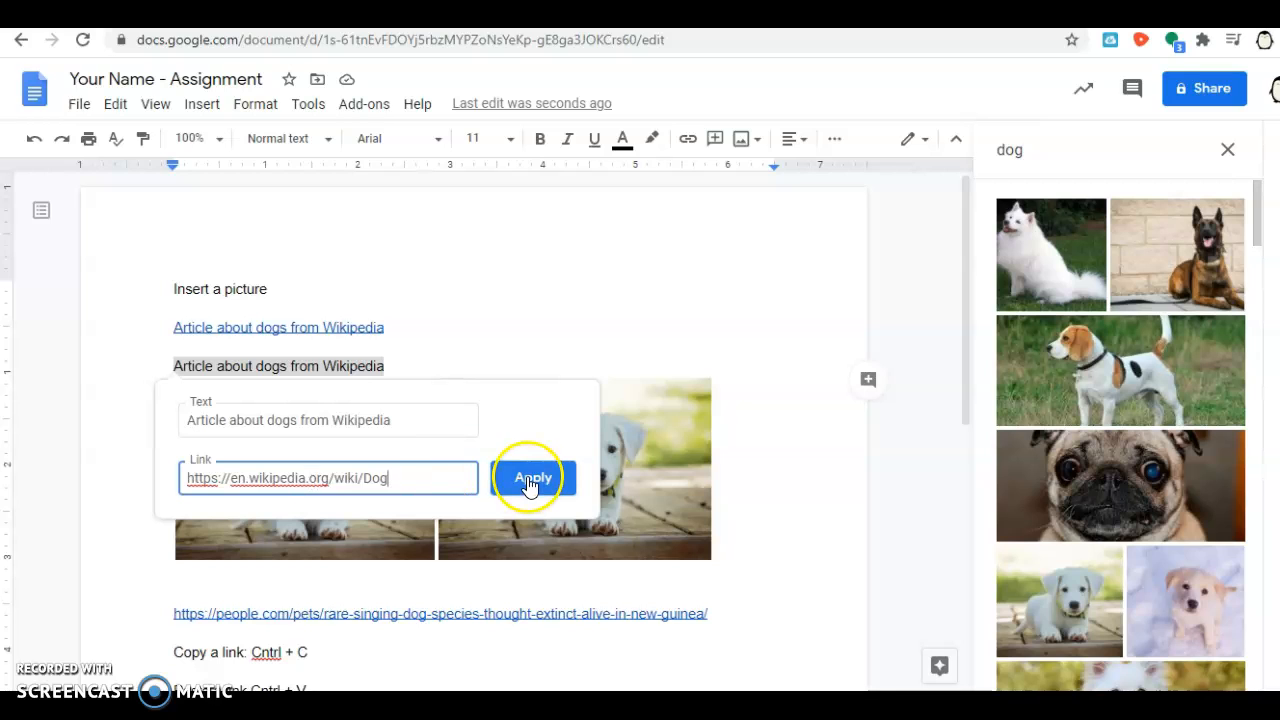
pyautogui.moveTo(406, 477); pyautogui.dragTo(144, 481)
pyautogui.hotkey('ctrl', 'c')
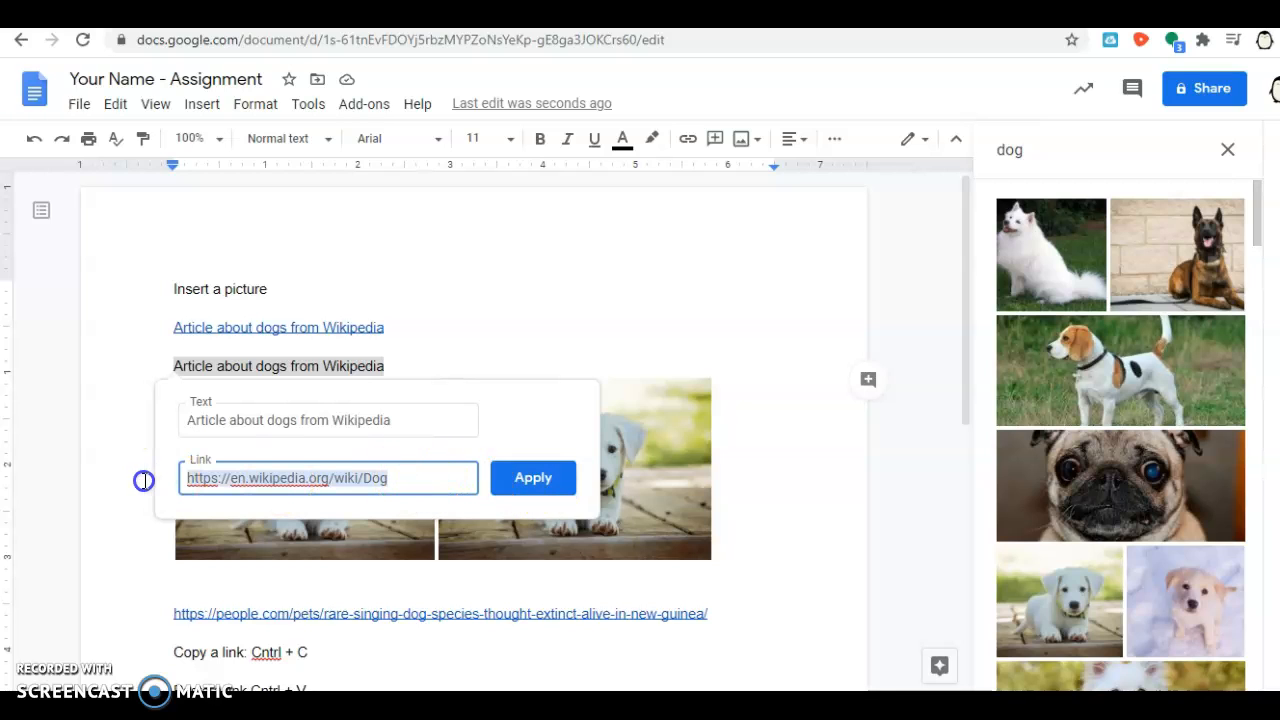
pyautogui.press('BackSpace')
pyautogui.click(229, 478)
pyautogui.rightClick(229, 480)
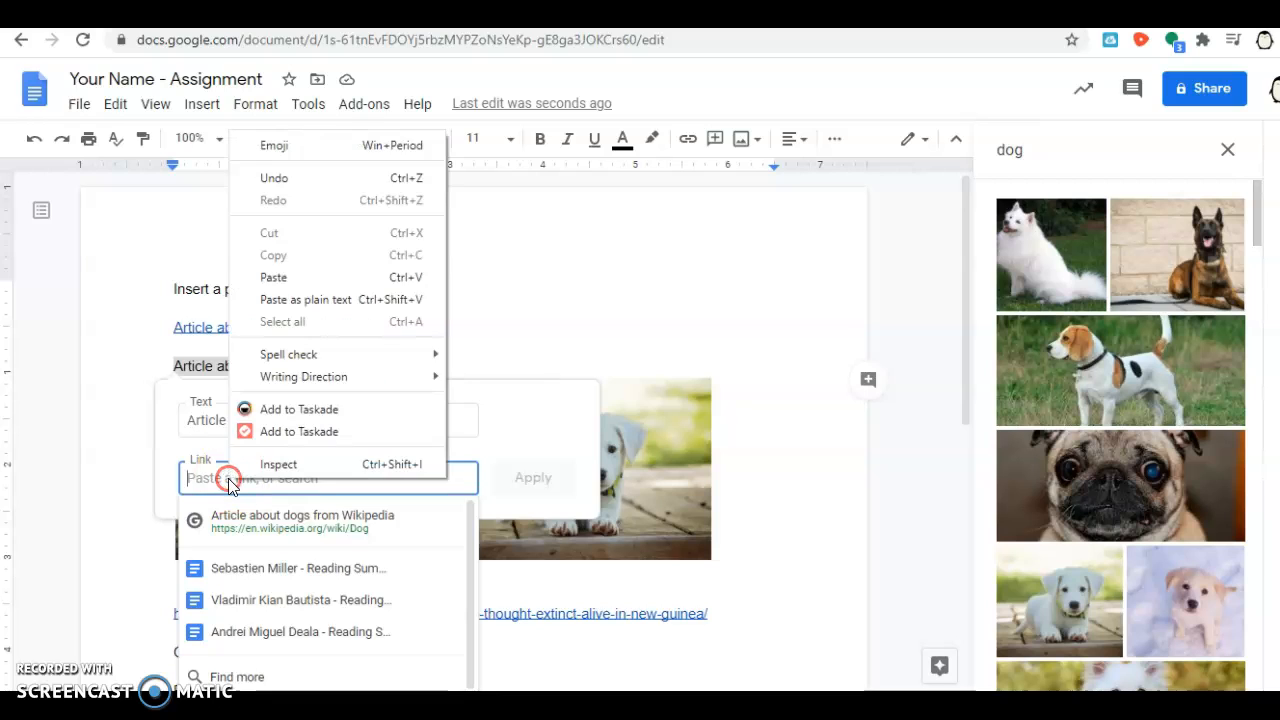
pyautogui.click(284, 282)
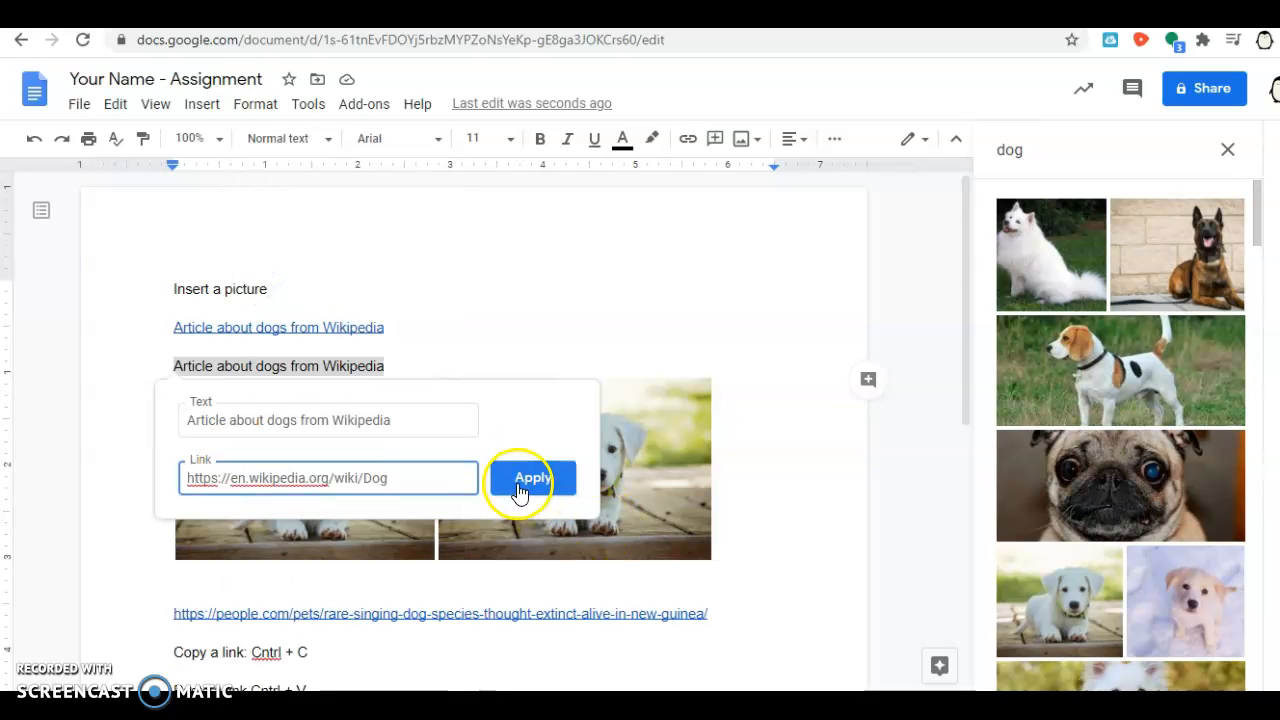
pyautogui.click(521, 478)
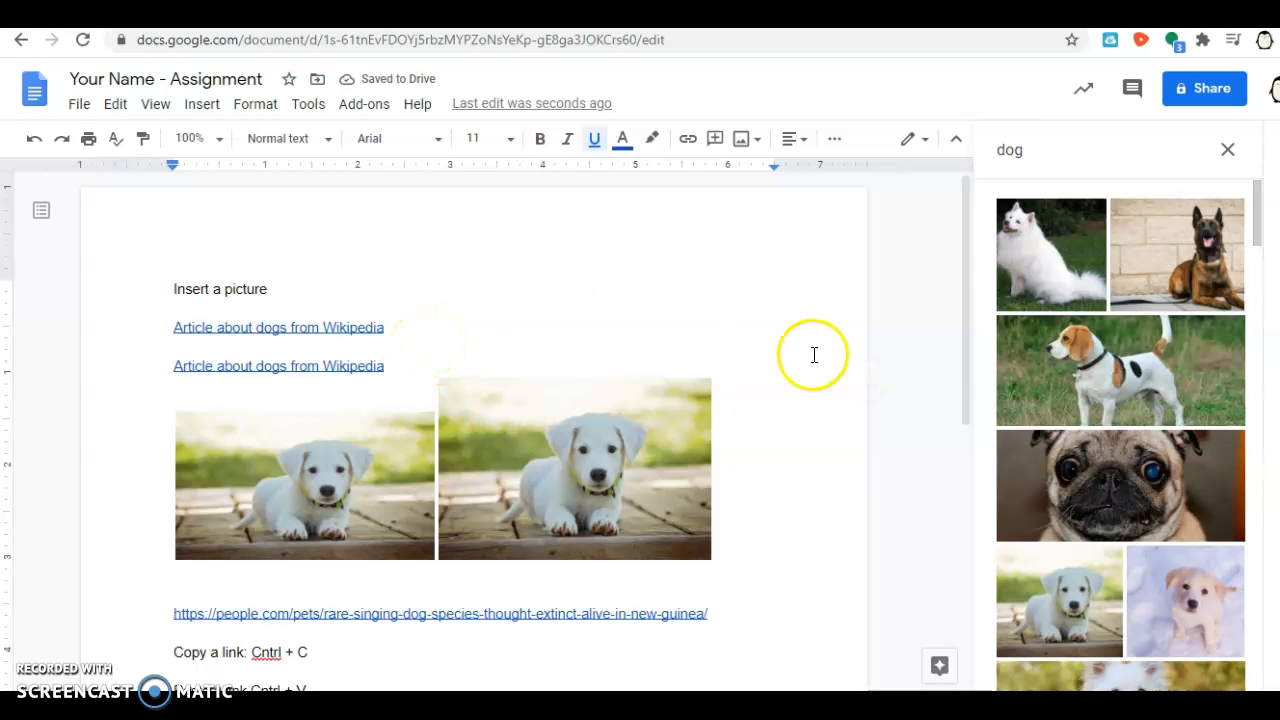
# Step: Add the line "Created hyperlinks" between "Insert a picture" and the first linked article title
pyautogui.click(322, 289)
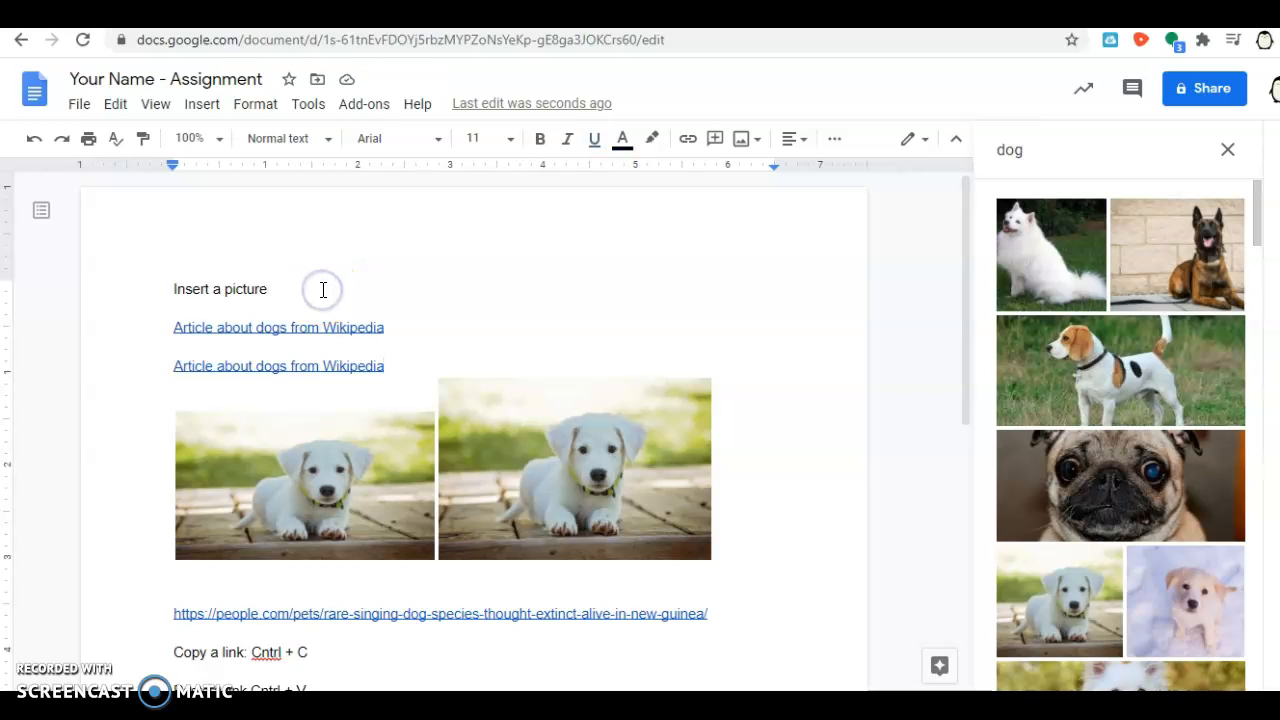
pyautogui.press('Return')
pyautogui.press('Return')
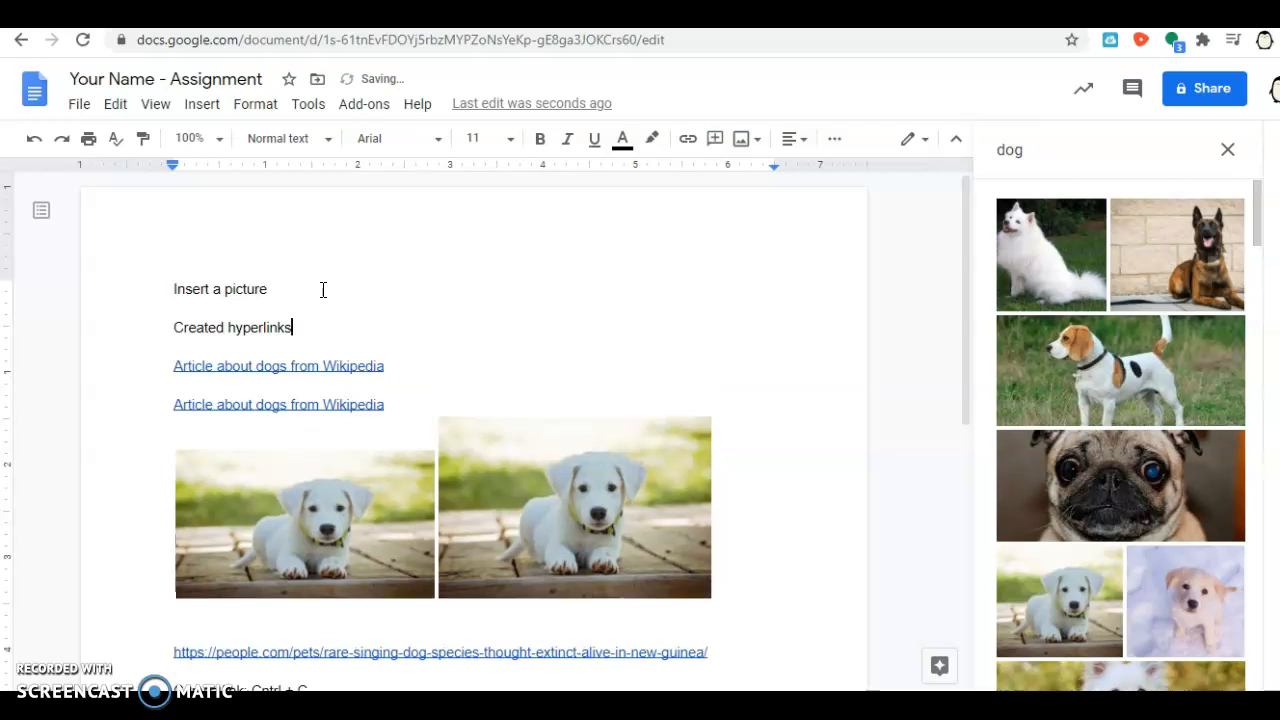
# Step: Write "Typing along very happy" on a new line below "Paste a link Cntrl + V"
pyautogui.moveTo(965, 226); pyautogui.dragTo(974, 290)
pyautogui.click(743, 526)
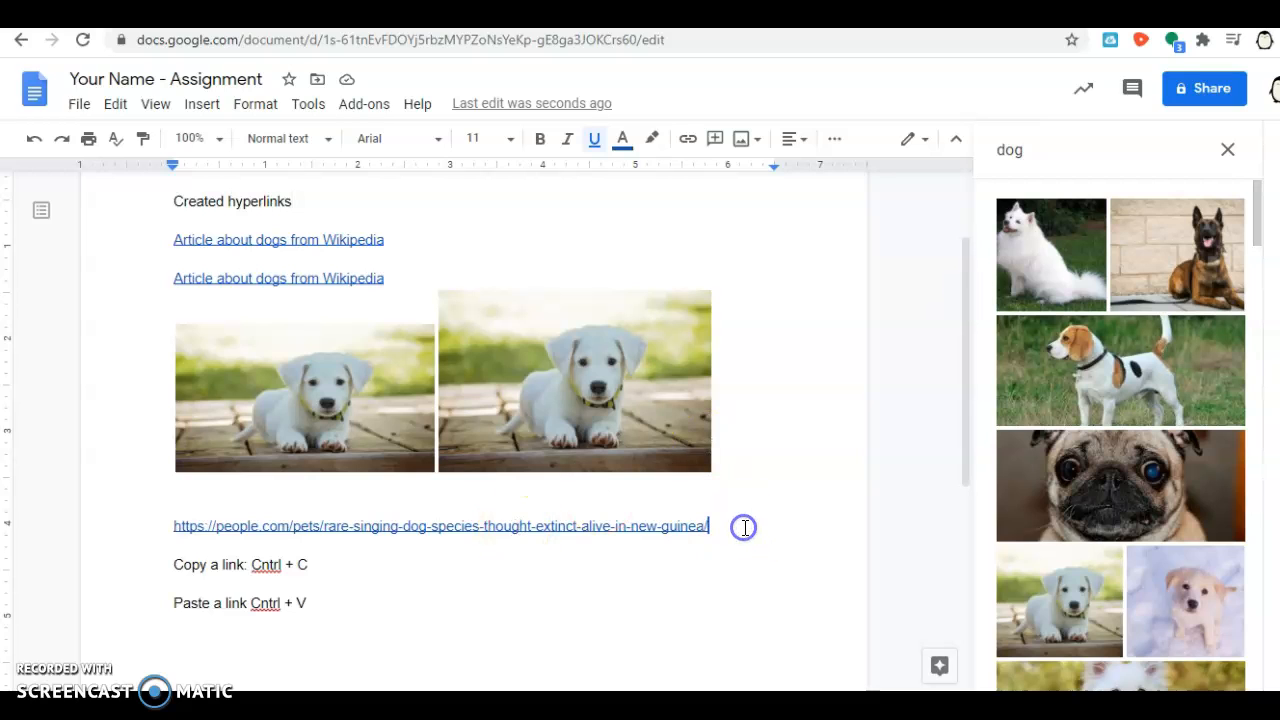
pyautogui.click(323, 603)
pyautogui.press('Return')
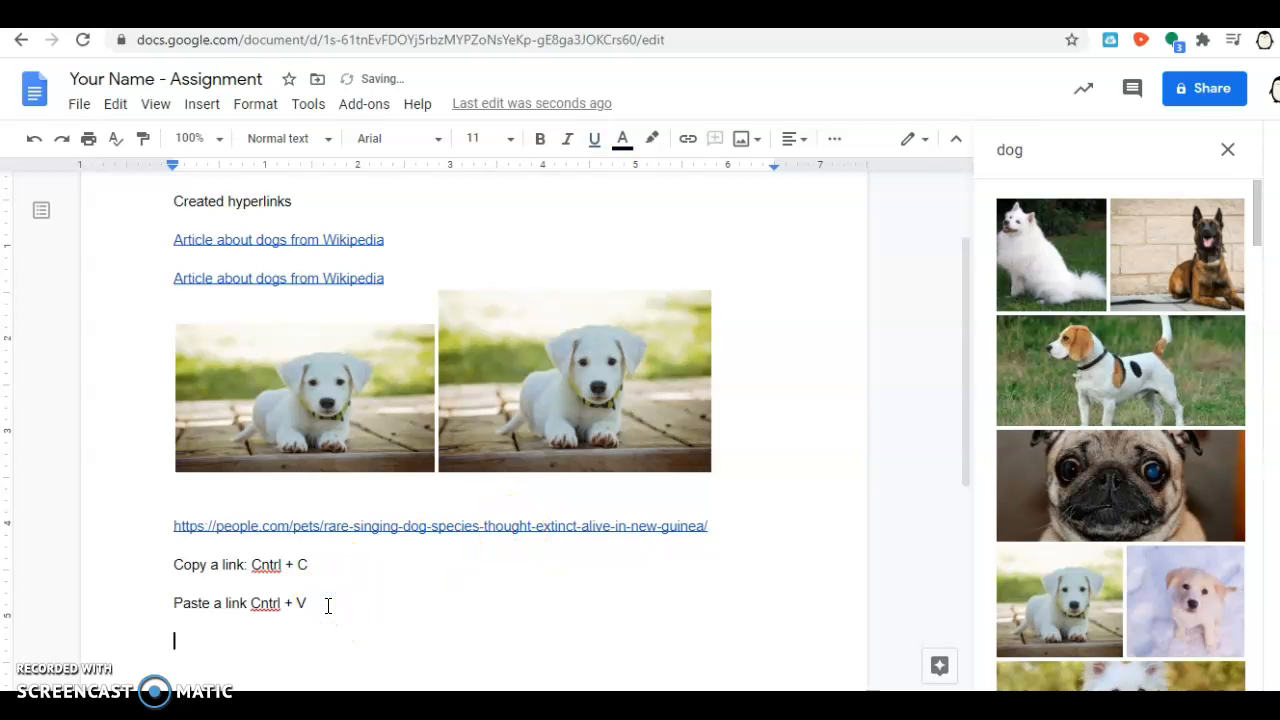
pyautogui.write('Typings')
pyautogui.press('BackSpace')
pyautogui.write('along very')
# Step: Delete the line "Typing along very happy" and undo the deletion, two times in a row
pyautogui.moveTo(352, 645); pyautogui.dragTo(177, 651)
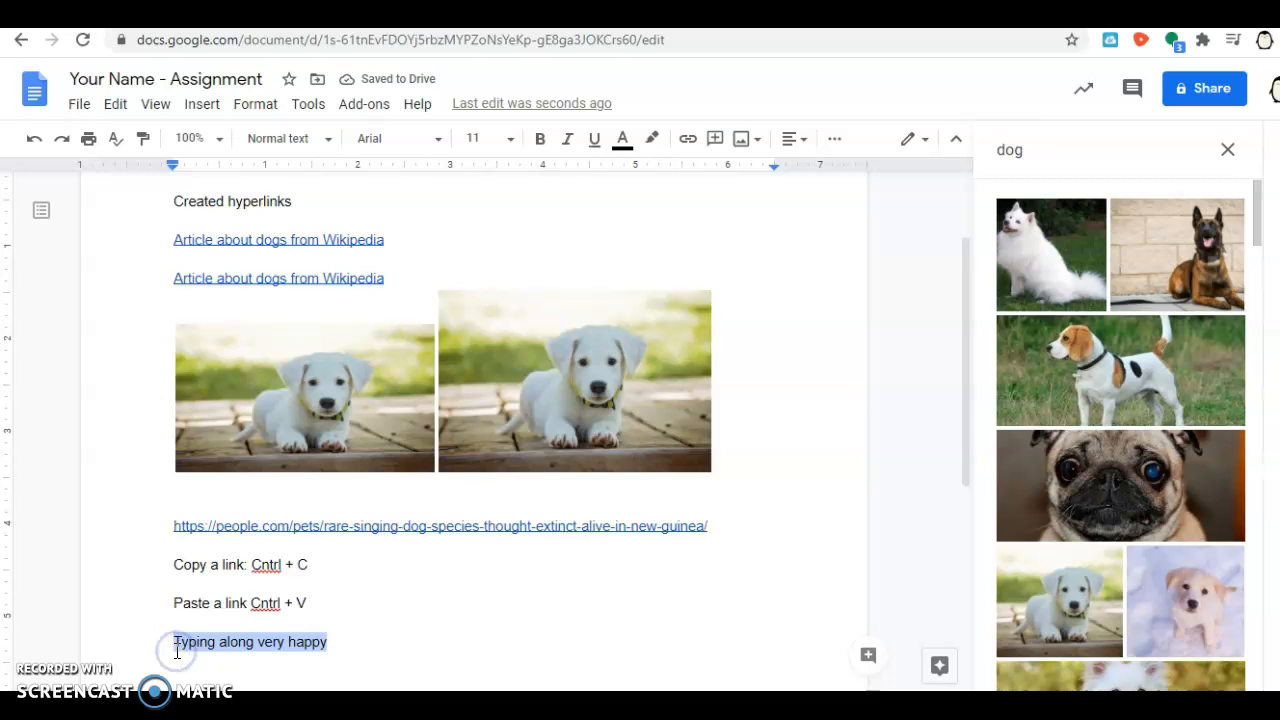
pyautogui.press('BackSpace')
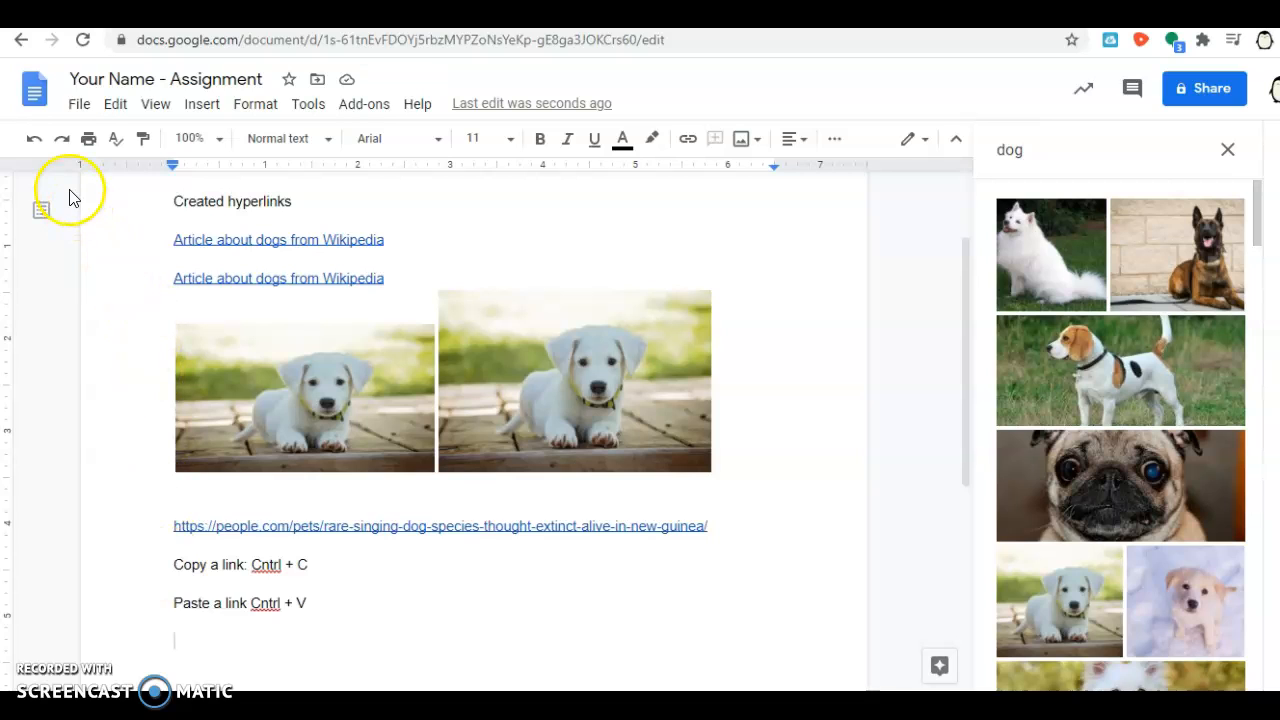
pyautogui.click(33, 141)
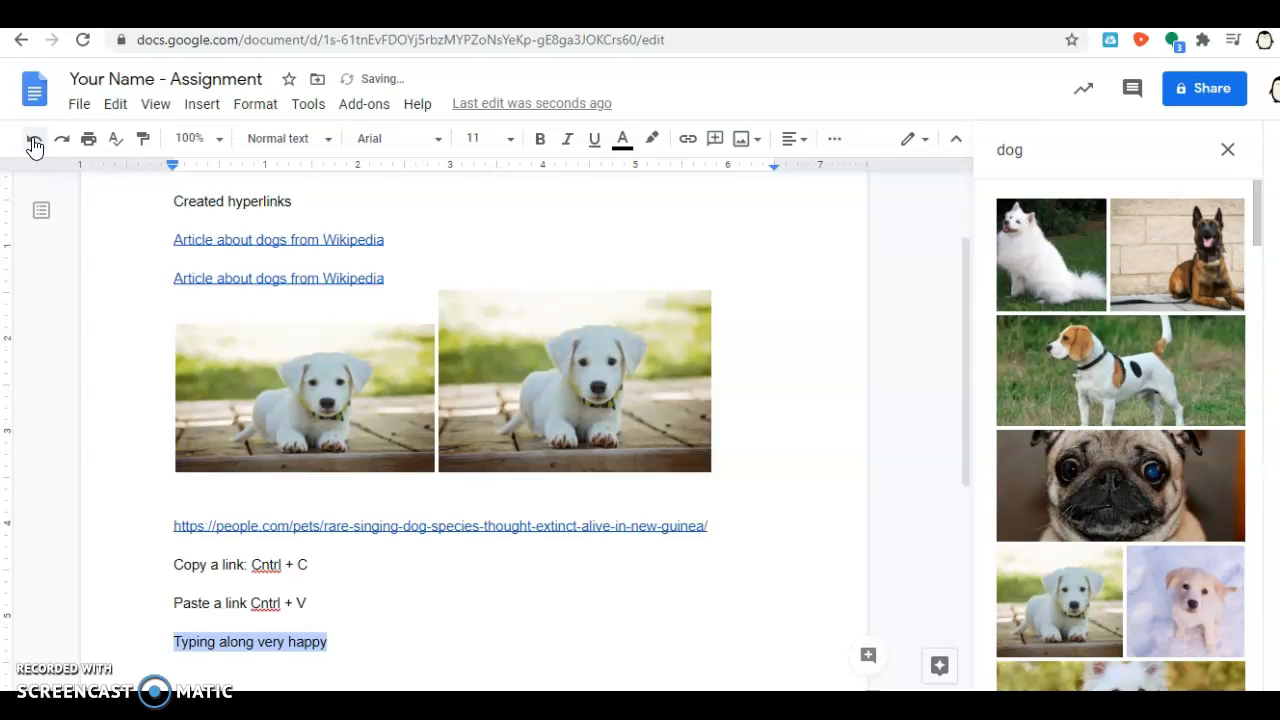
pyautogui.press('BackSpace')
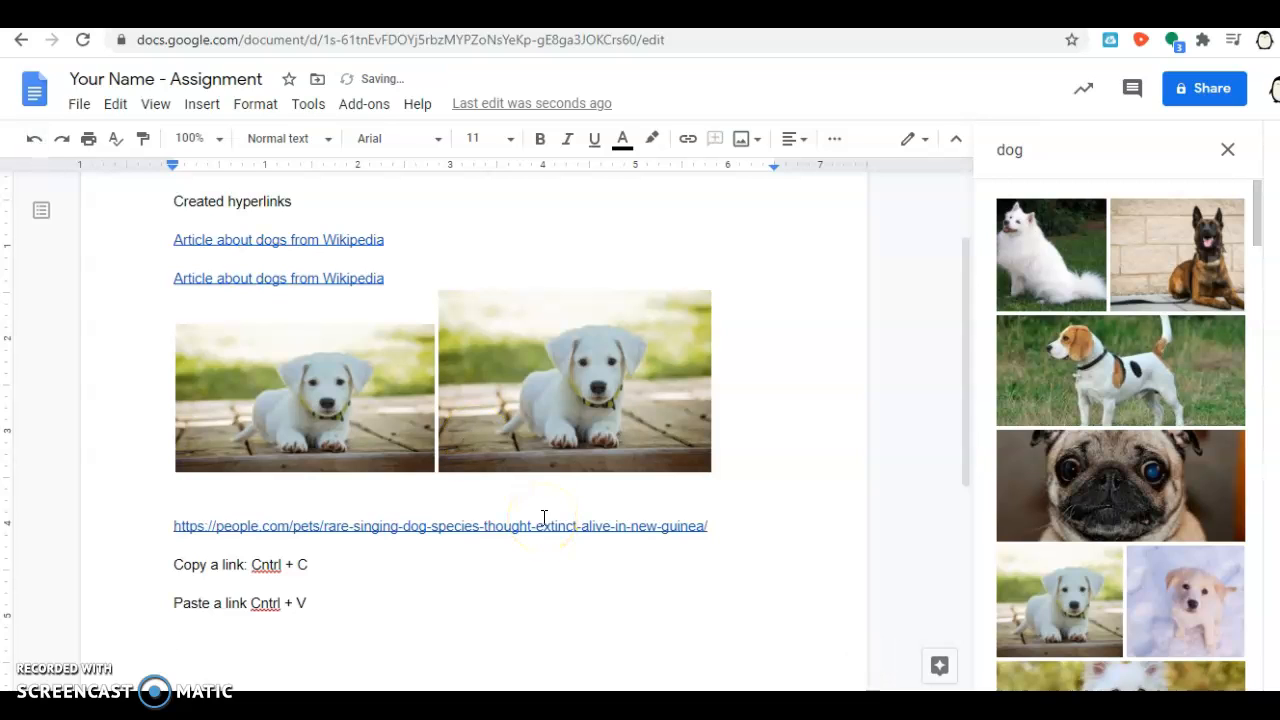
pyautogui.hotkey('ctrl', 'z')
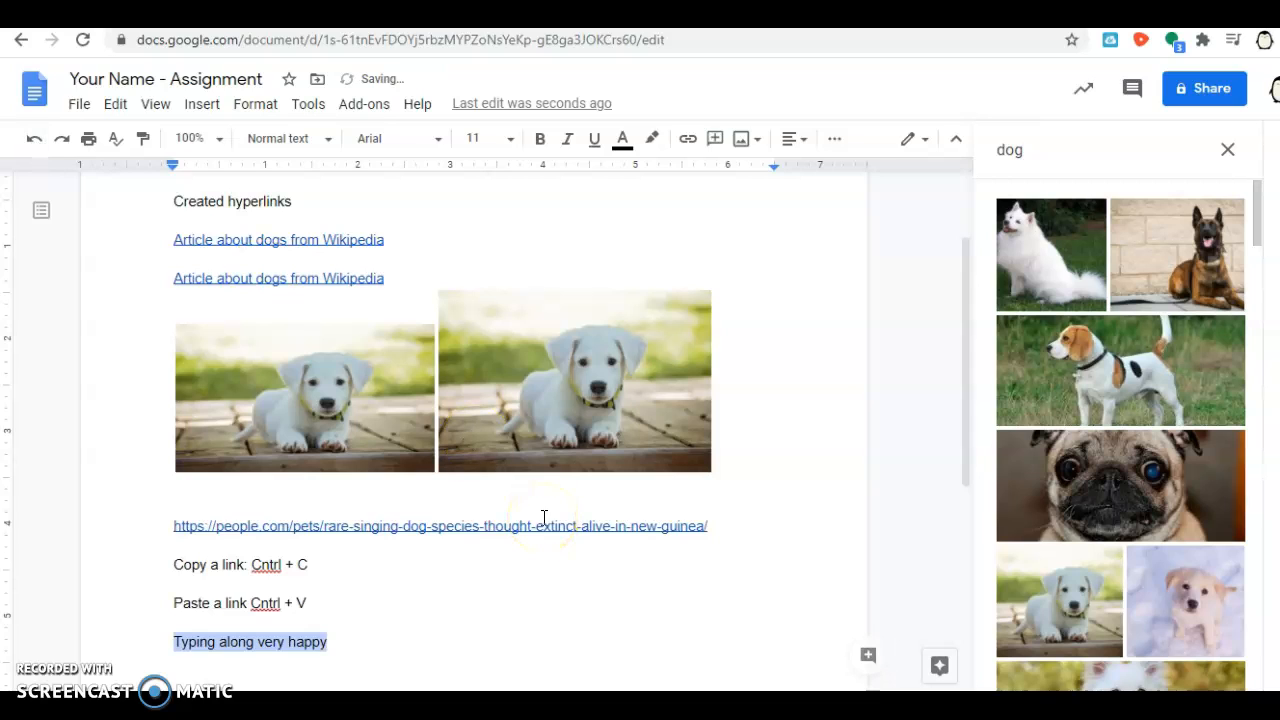
# Step: Write "Undo: Cntrl + Z" below "Typing along very happy", with an empty line separating the two
pyautogui.click(375, 644)
pyautogui.press('Return')
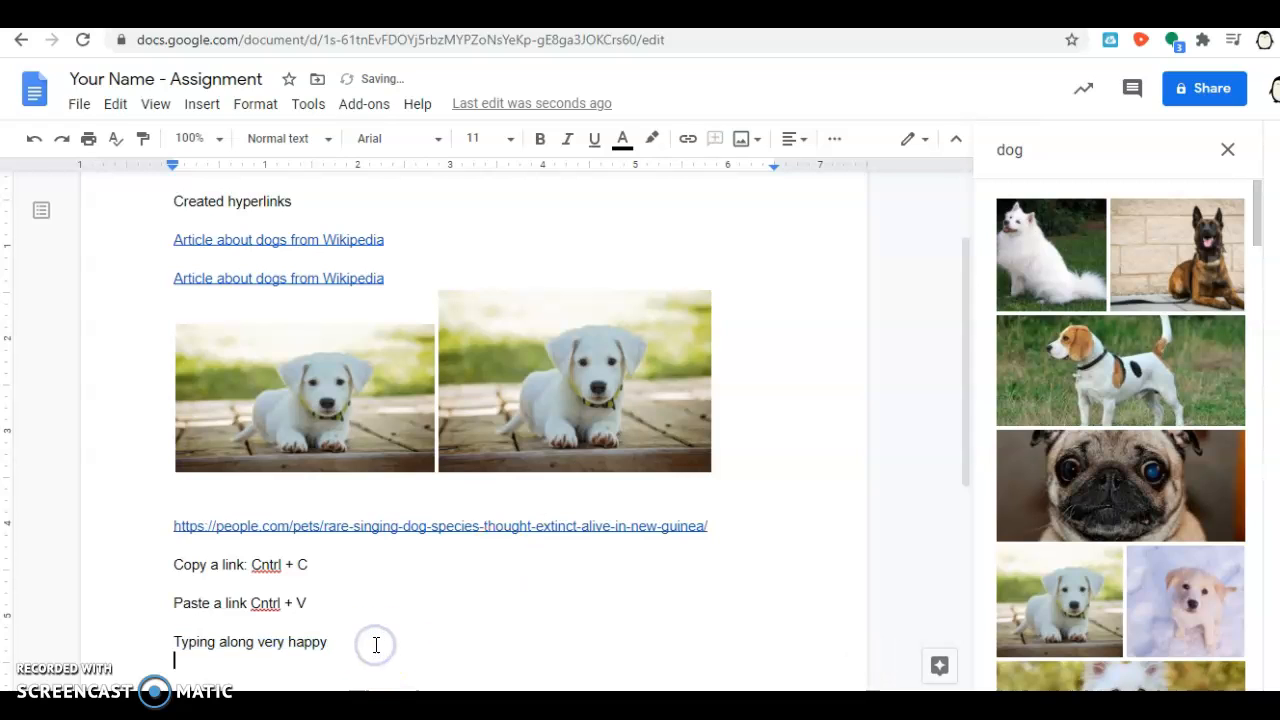
pyautogui.write('Undo')
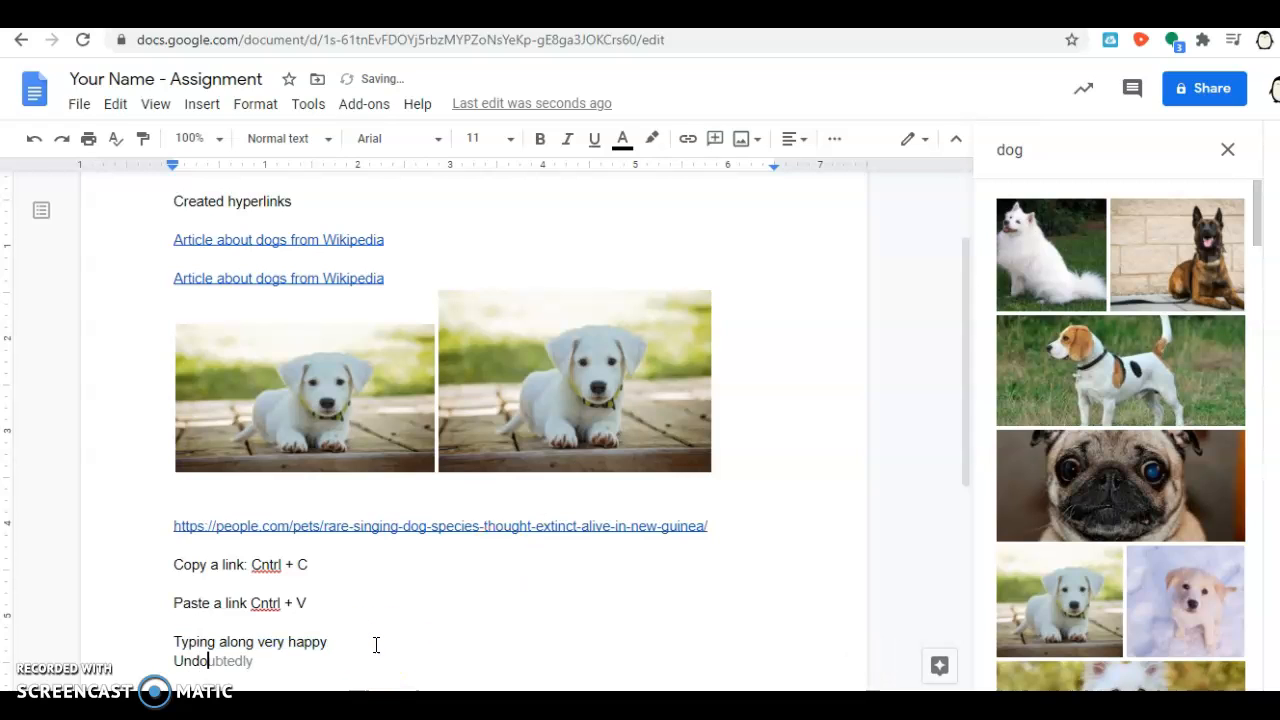
pyautogui.press('BackSpace')
pyautogui.write(': Cntrl + Z')
pyautogui.click(376, 644)
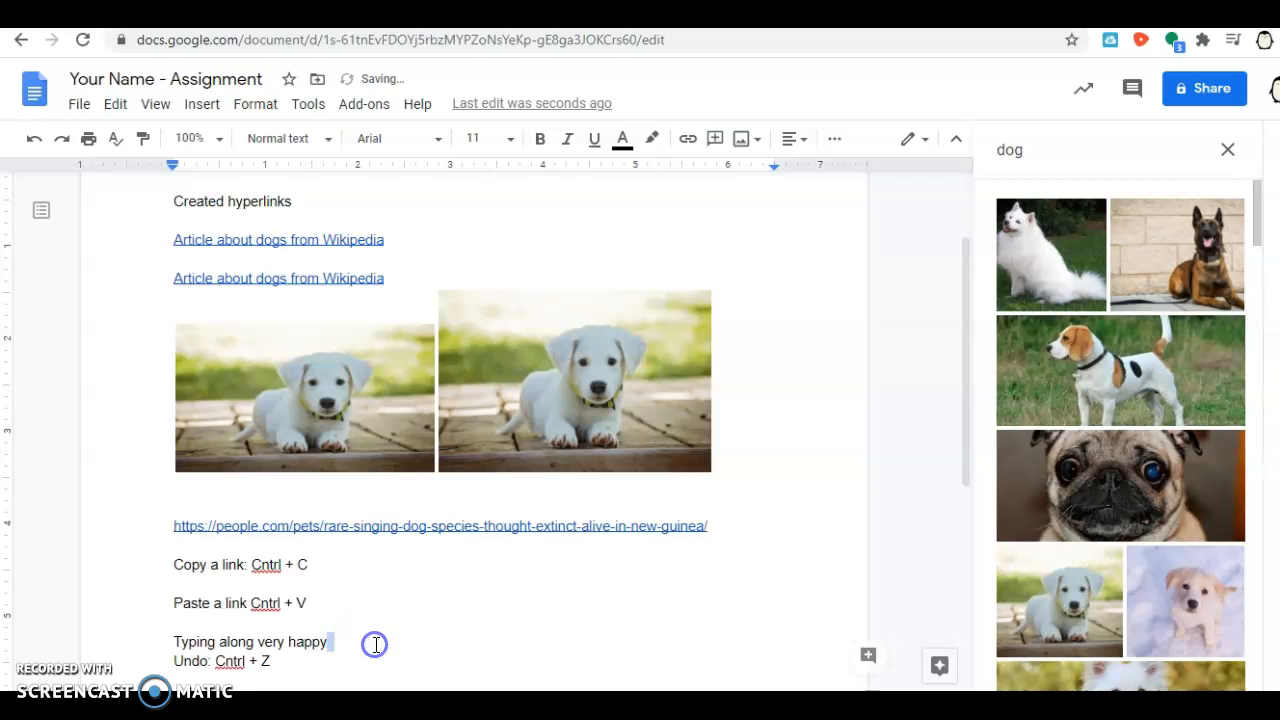
pyautogui.press('Return')
pyautogui.click(965, 385)
pyautogui.moveTo(965, 385); pyautogui.dragTo(963, 441)
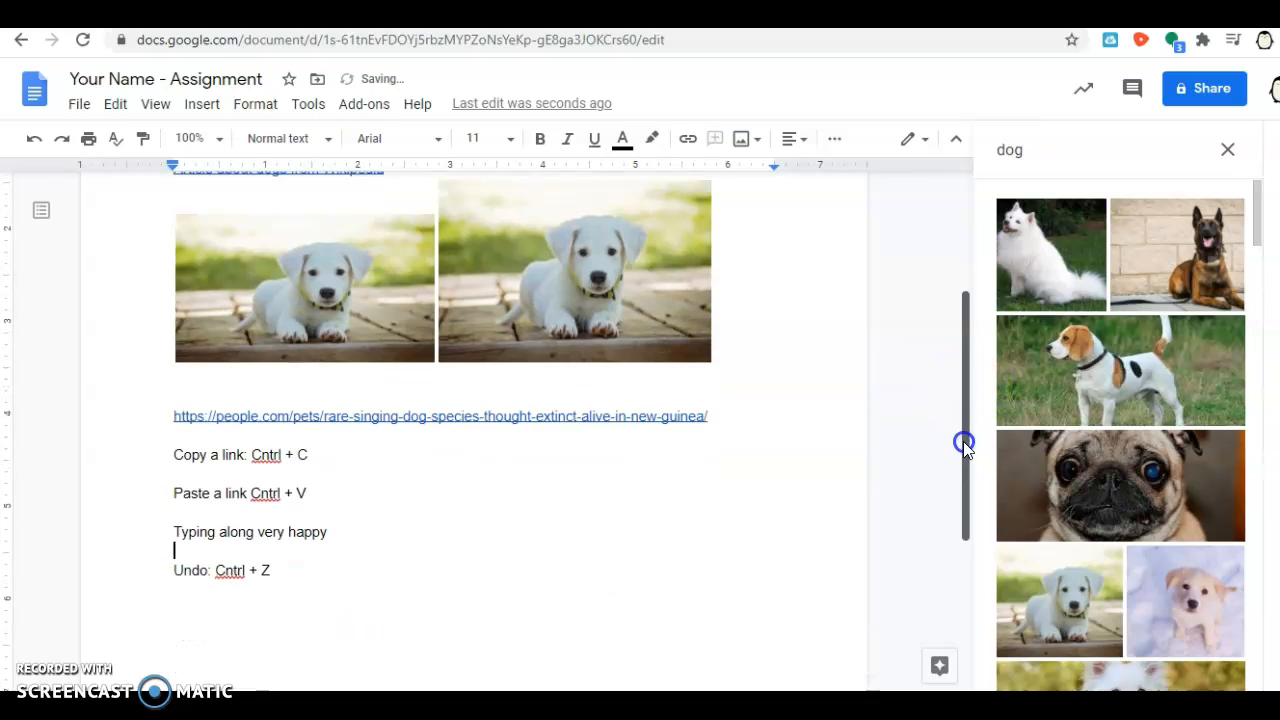
pyautogui.click(300, 565)
pyautogui.press('Return')
pyautogui.press('Return')
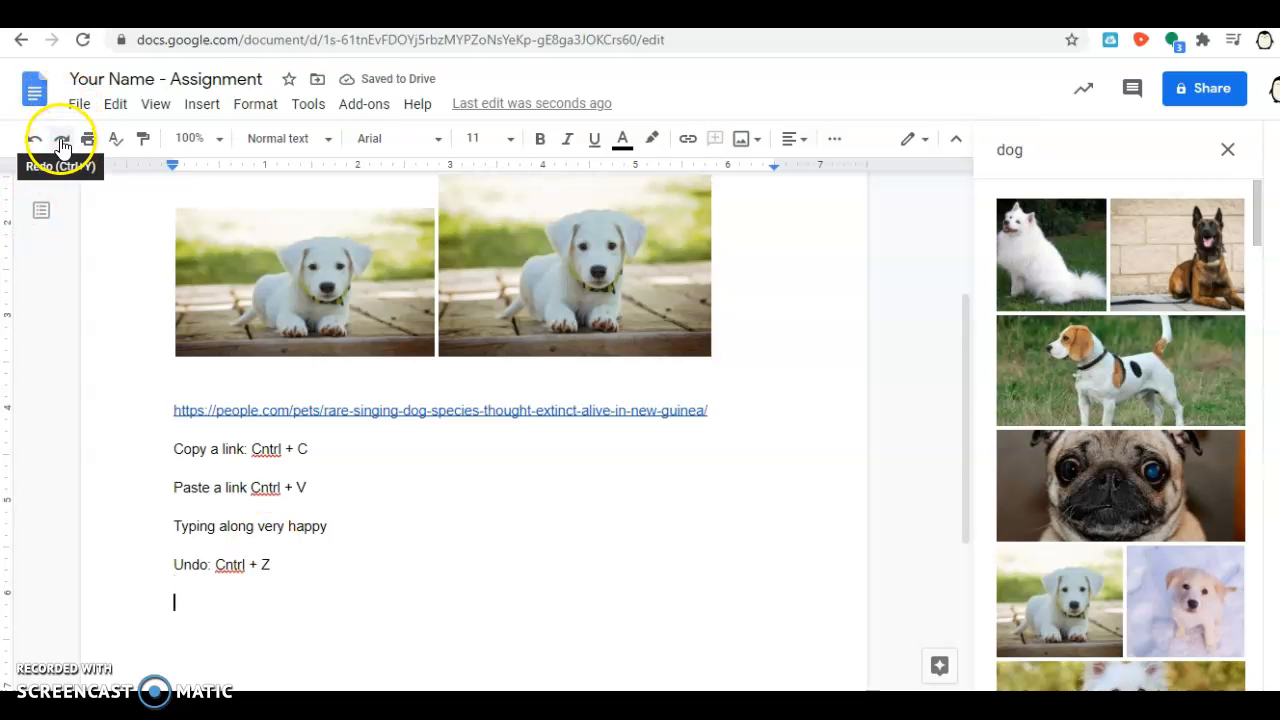
pyautogui.click(181, 601)
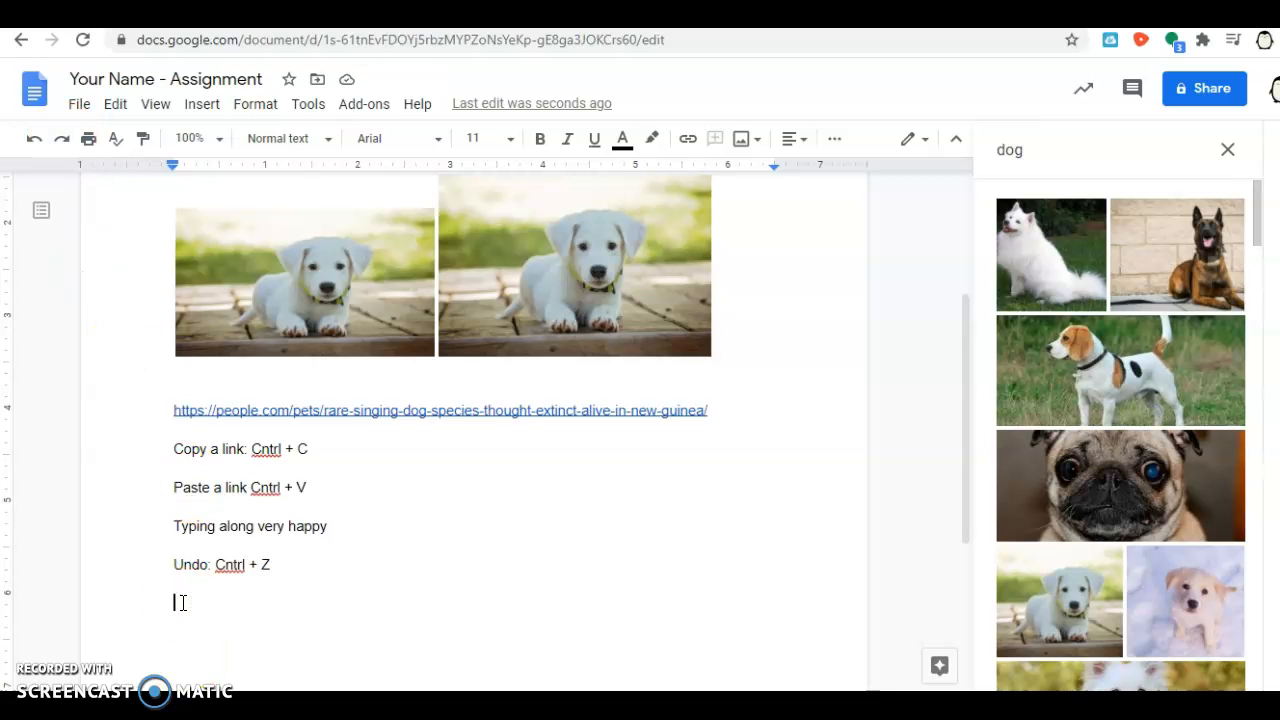
pyautogui.hotkey('ctrl', 'v')
pyautogui.hotkey('ctrl', 'v')
pyautogui.hotkey('ctrl', 'v')
pyautogui.click(222, 626)
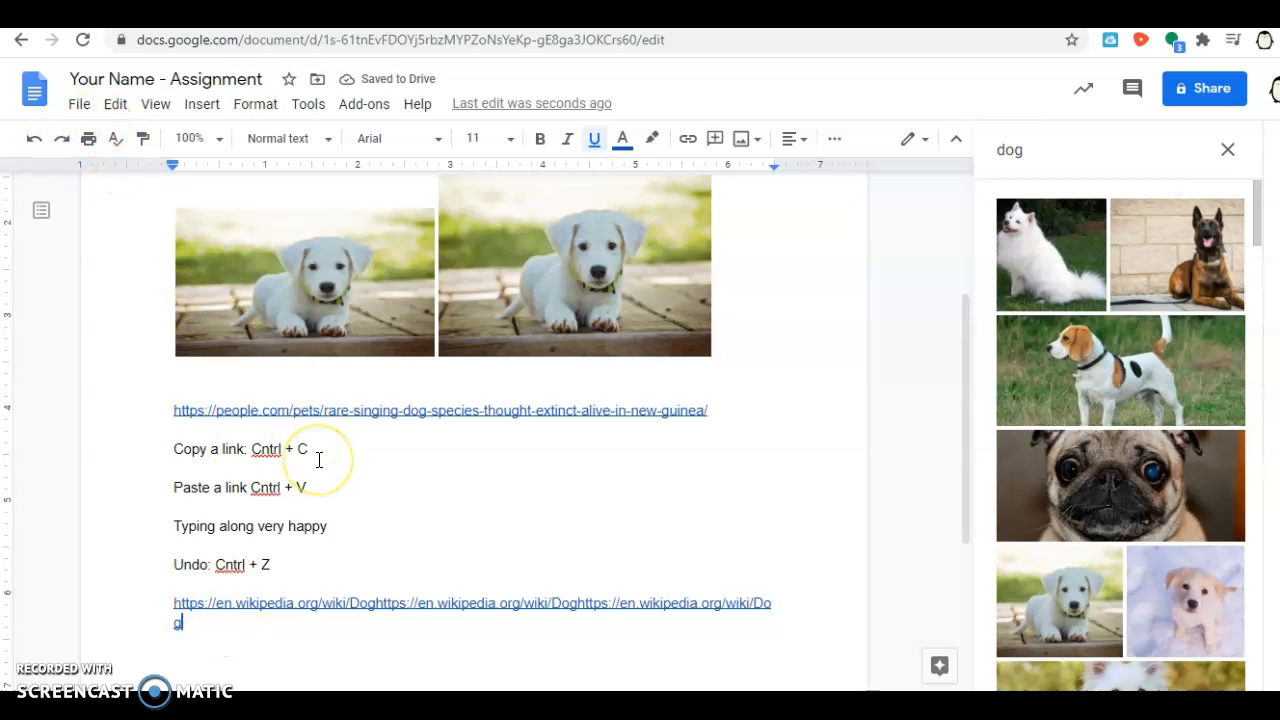
# Step: Undo and restore the last pasted Wikipedia address, two times in a row
pyautogui.click(34, 139)
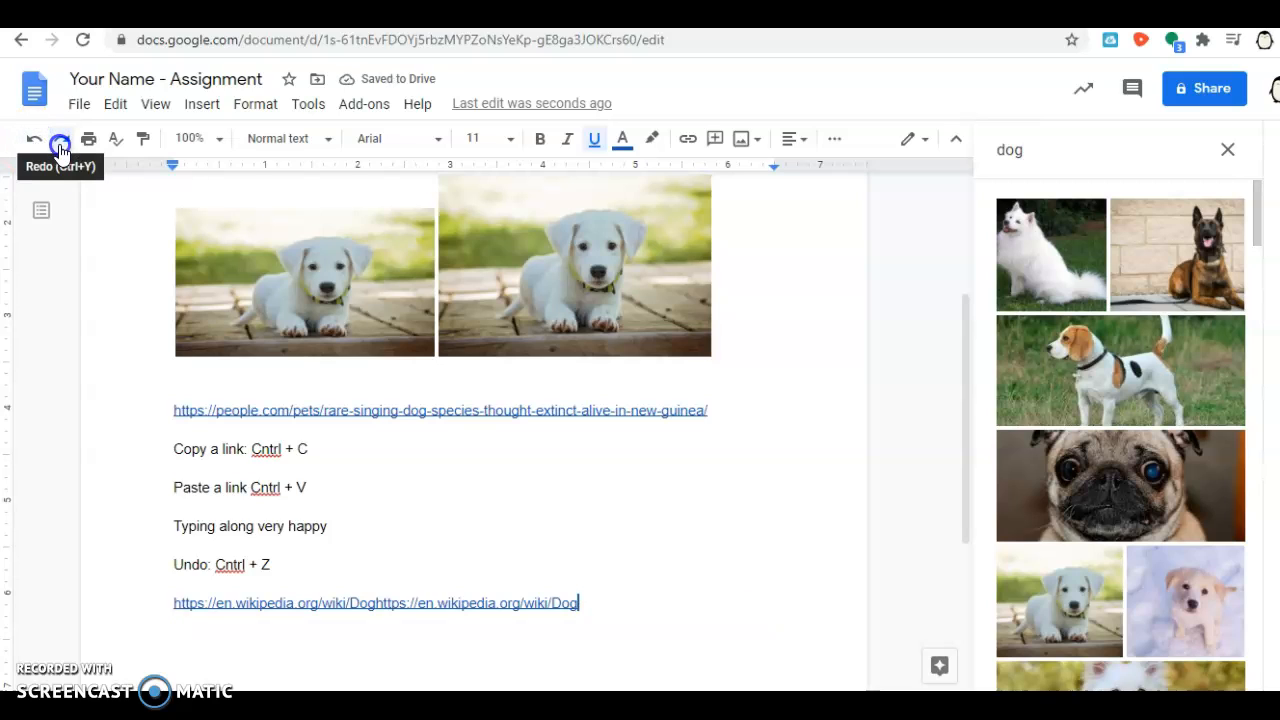
pyautogui.click(60, 148)
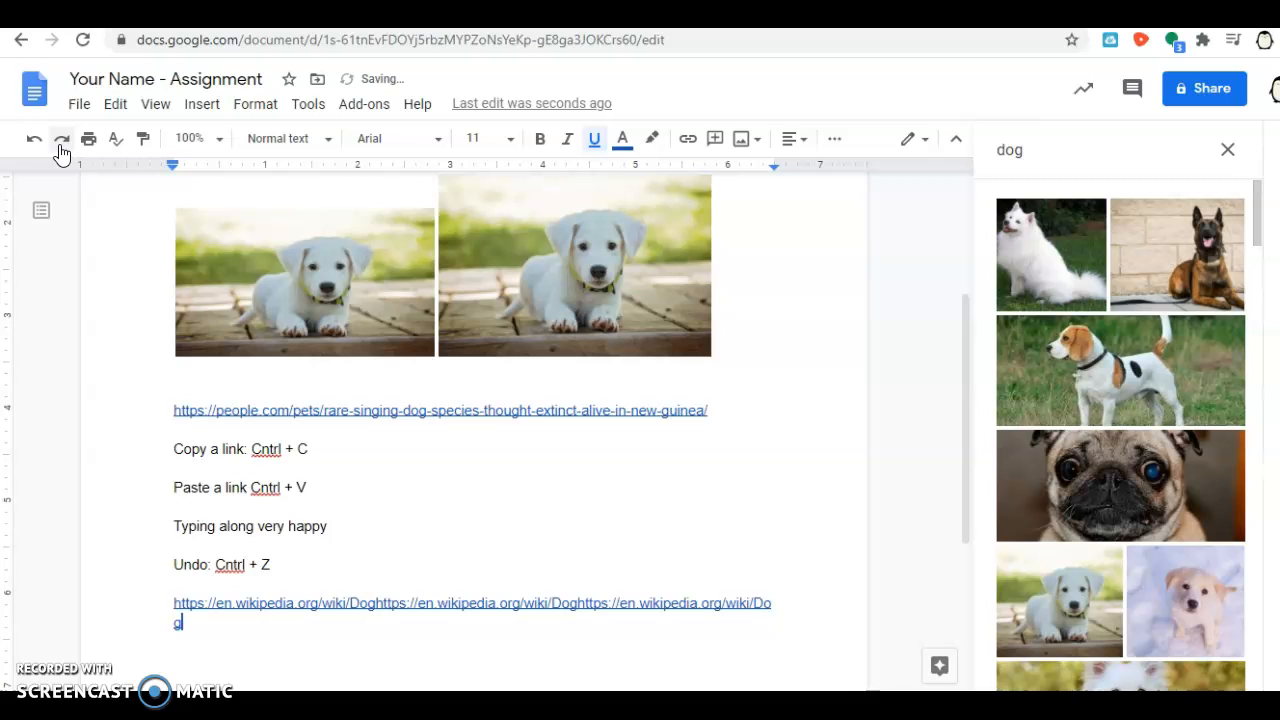
pyautogui.click(33, 140)
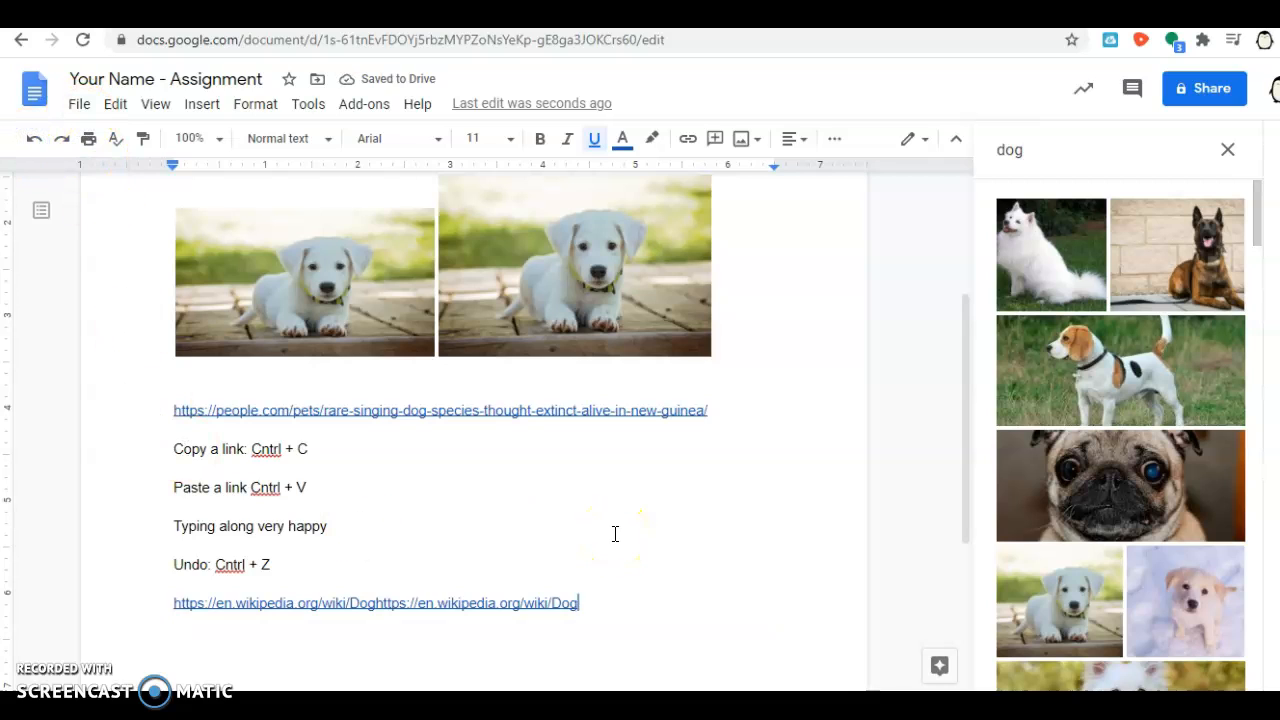
pyautogui.write('https://en.wikipedia.org/wiki/Dog')
# Step: Write "Redo: Cntrl + Y" on a new line between "Undo: Cntrl + Z" and the pasted Wikipedia addresses
pyautogui.click(306, 564)
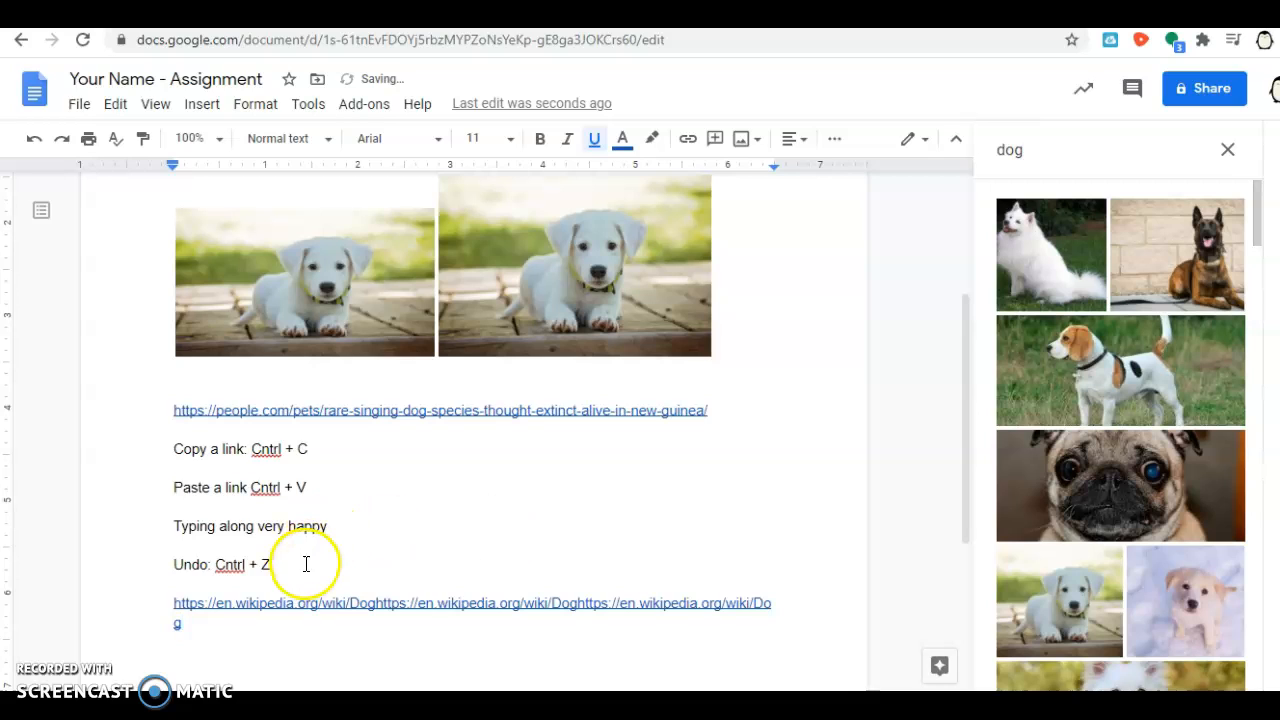
pyautogui.press('Return')
pyautogui.write('R')
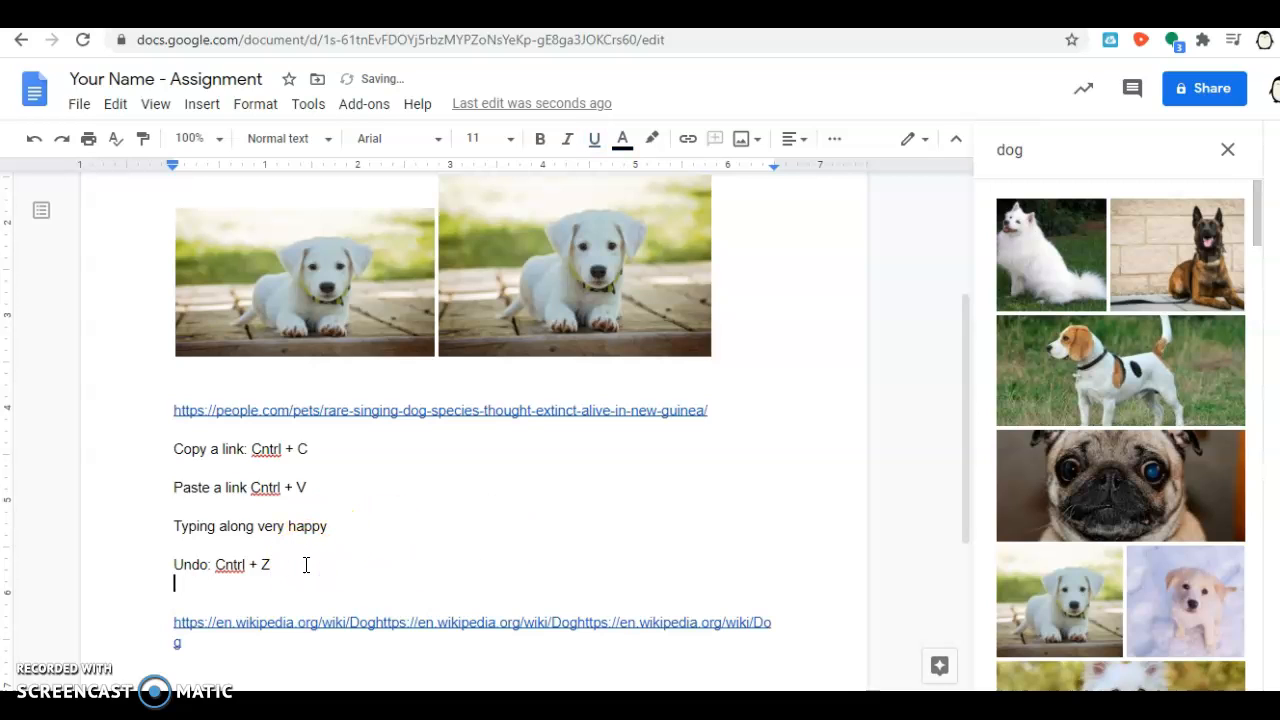
pyautogui.press('Return')
pyautogui.write('RE')
pyautogui.press('BackSpace')
pyautogui.write('edo: Cntrl')
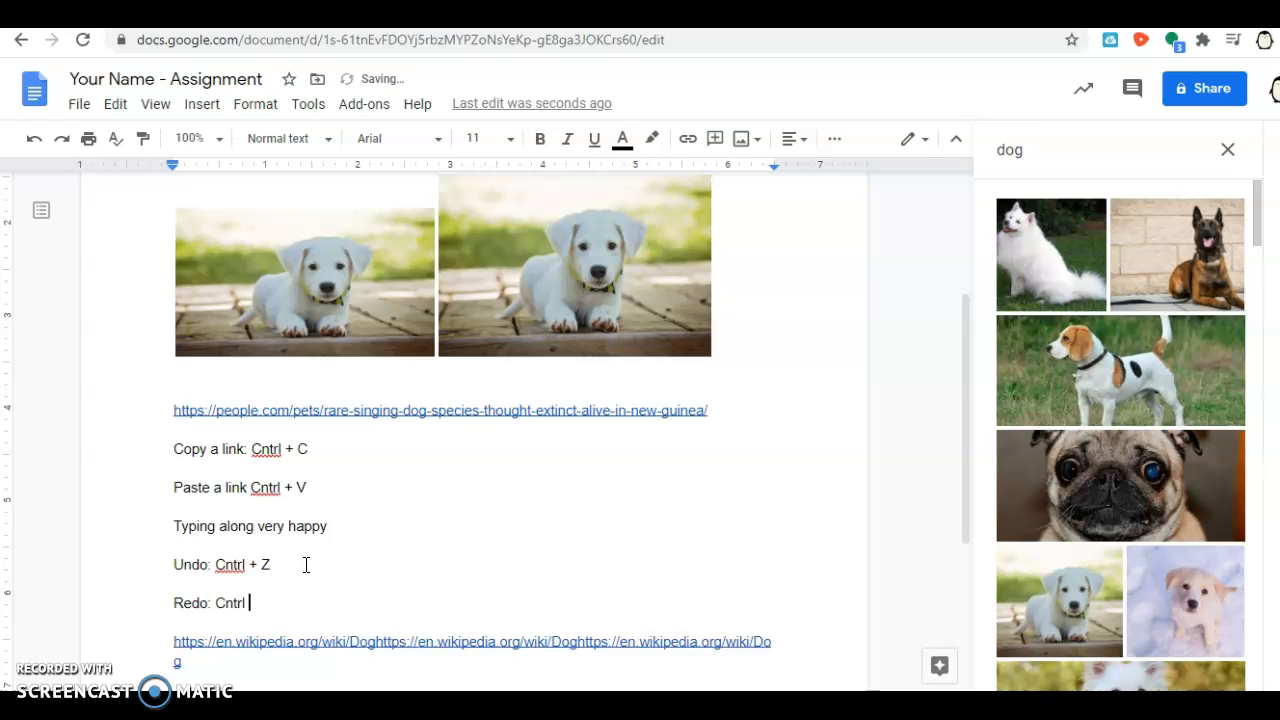
pyautogui.write(' + Y')
pyautogui.click(306, 565)
pyautogui.click(278, 666)
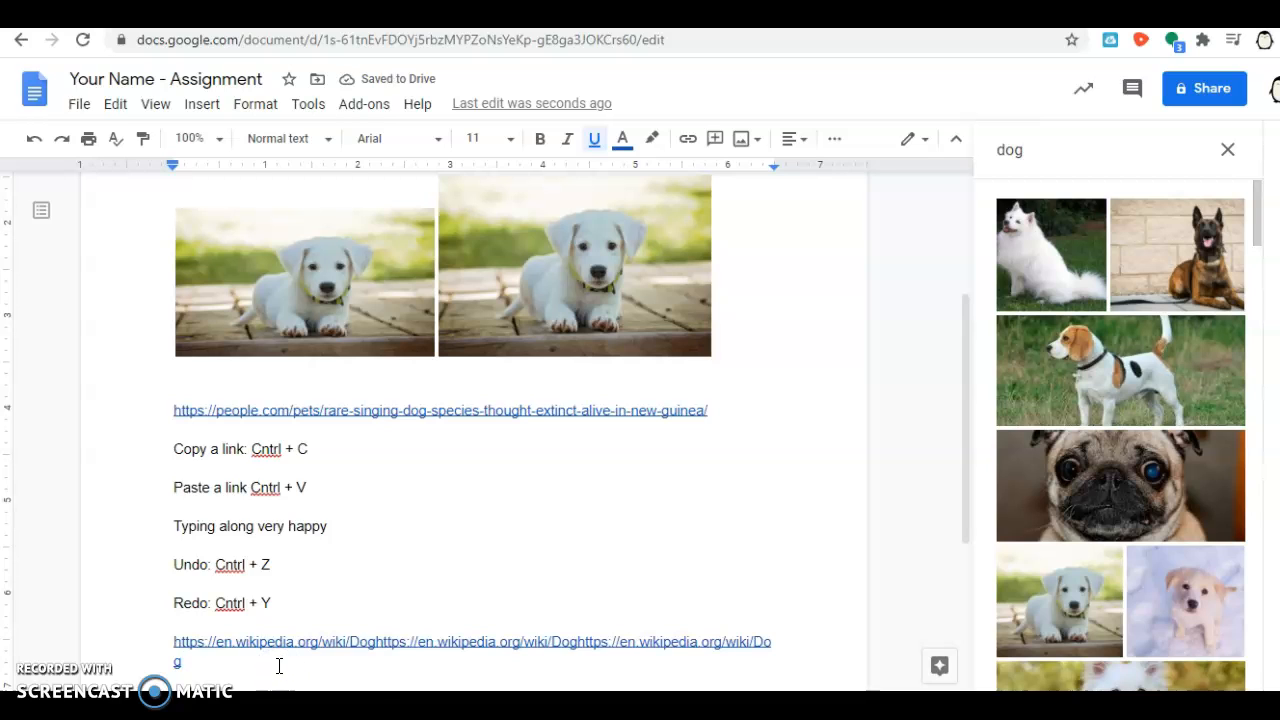
# Step: Change the font of the first line, "Insert a picture", to Impact
pyautogui.moveTo(966, 421); pyautogui.dragTo(974, 260)
pyautogui.moveTo(331, 285); pyautogui.dragTo(161, 286)
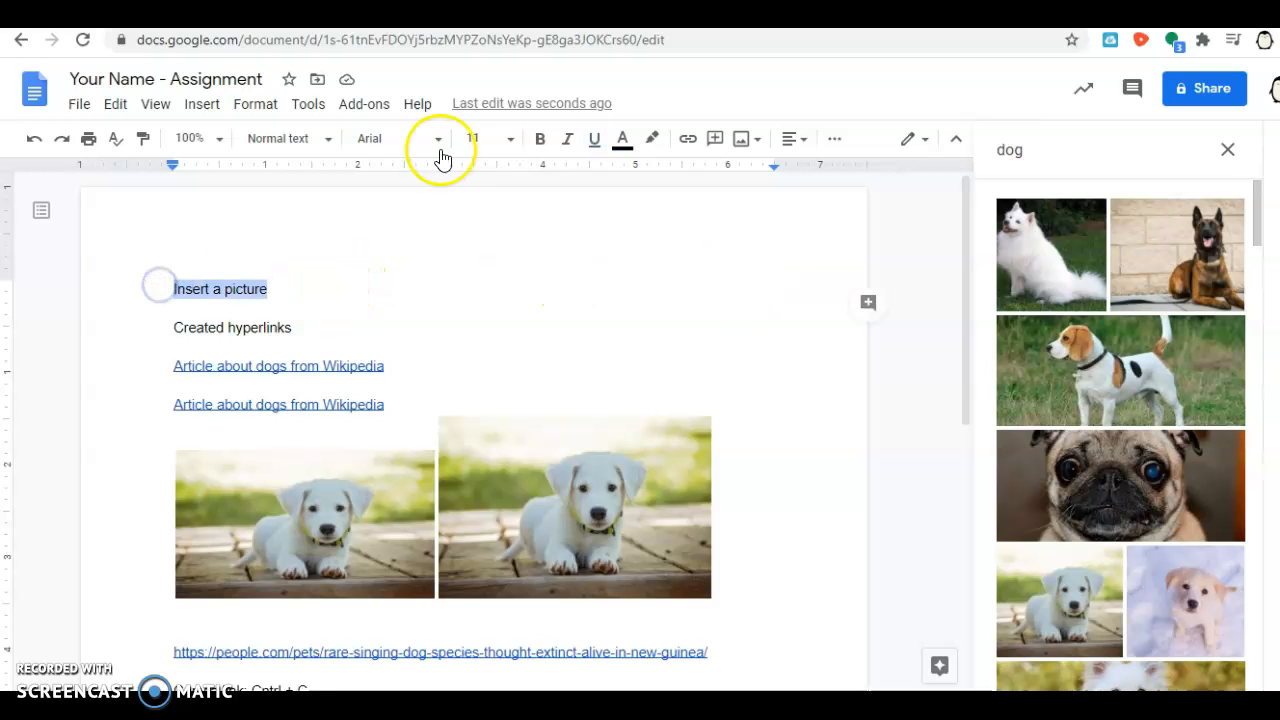
pyautogui.click(414, 139)
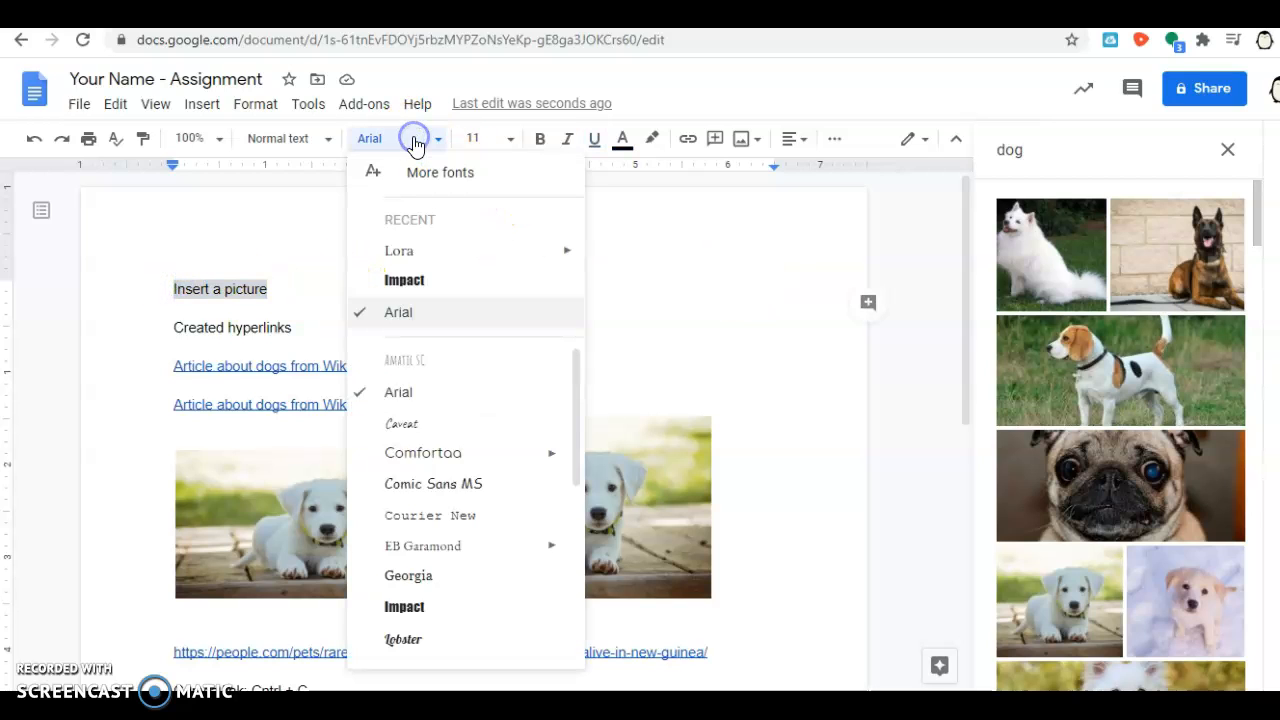
pyautogui.click(420, 281)
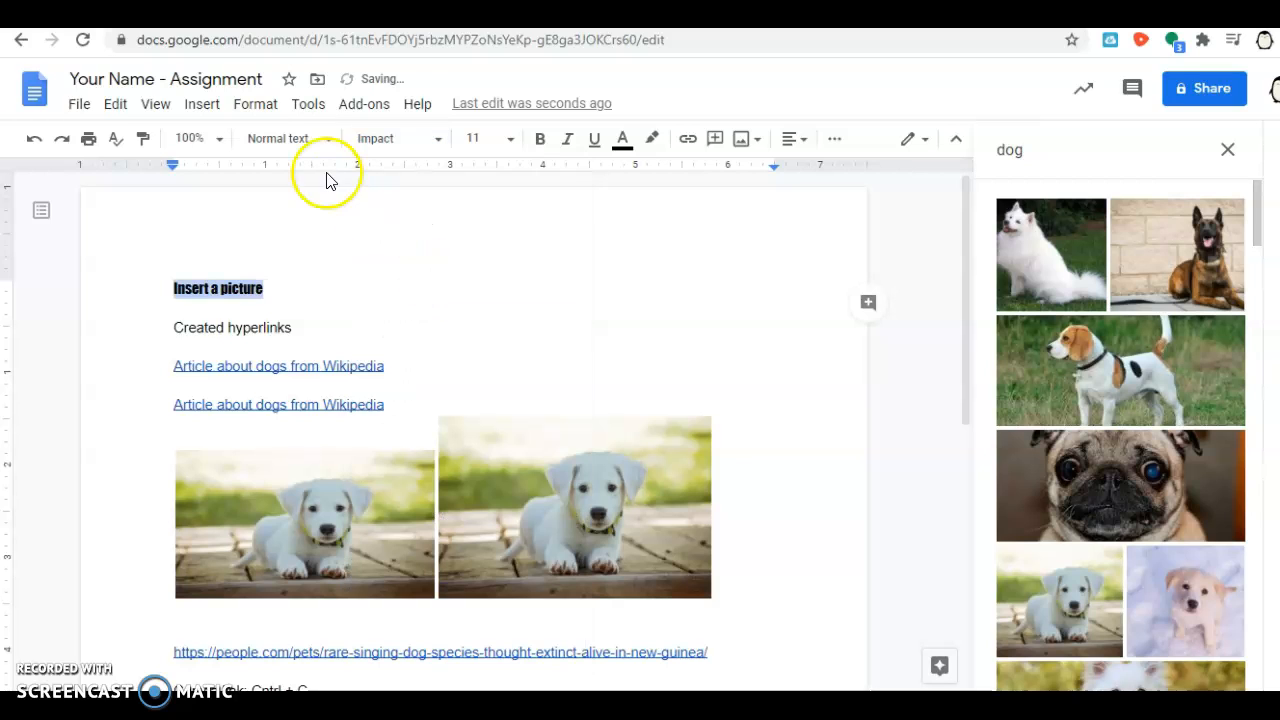
# Step: Try the Title style on the first line, "Insert a picture", and change the line to the Heading 1 style
pyautogui.click(297, 139)
pyautogui.click(311, 238)
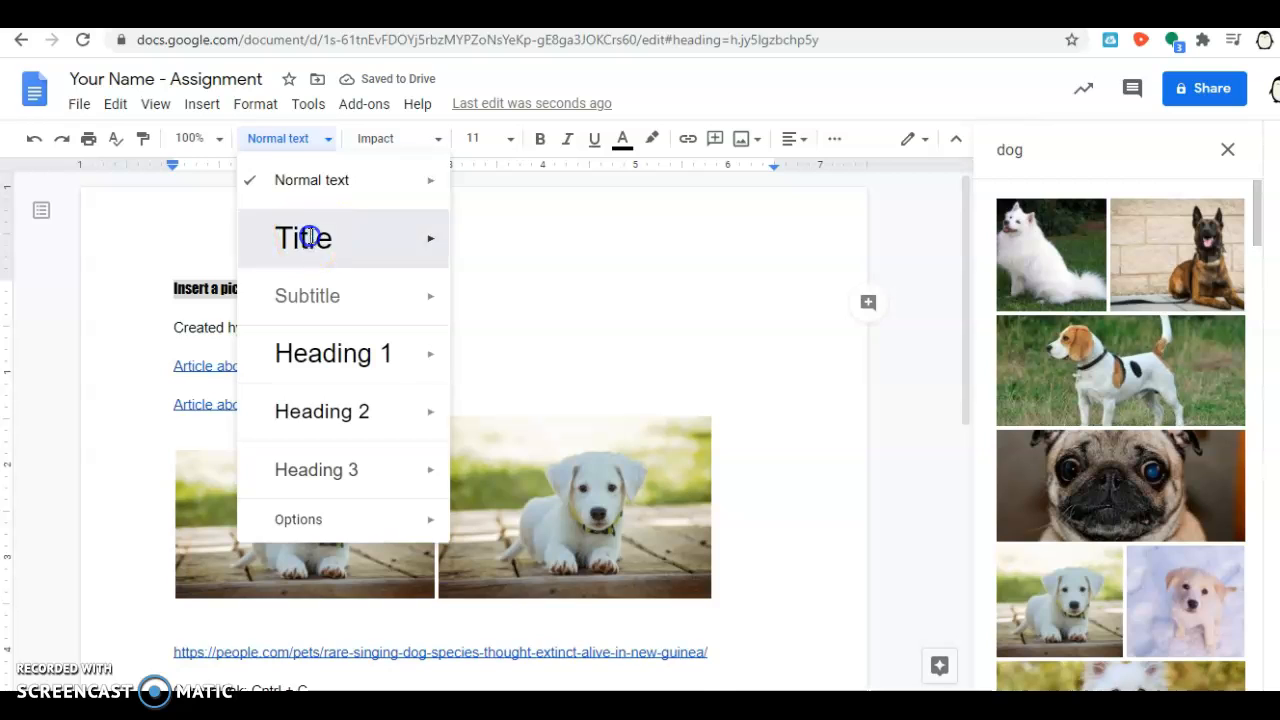
pyautogui.click(297, 143)
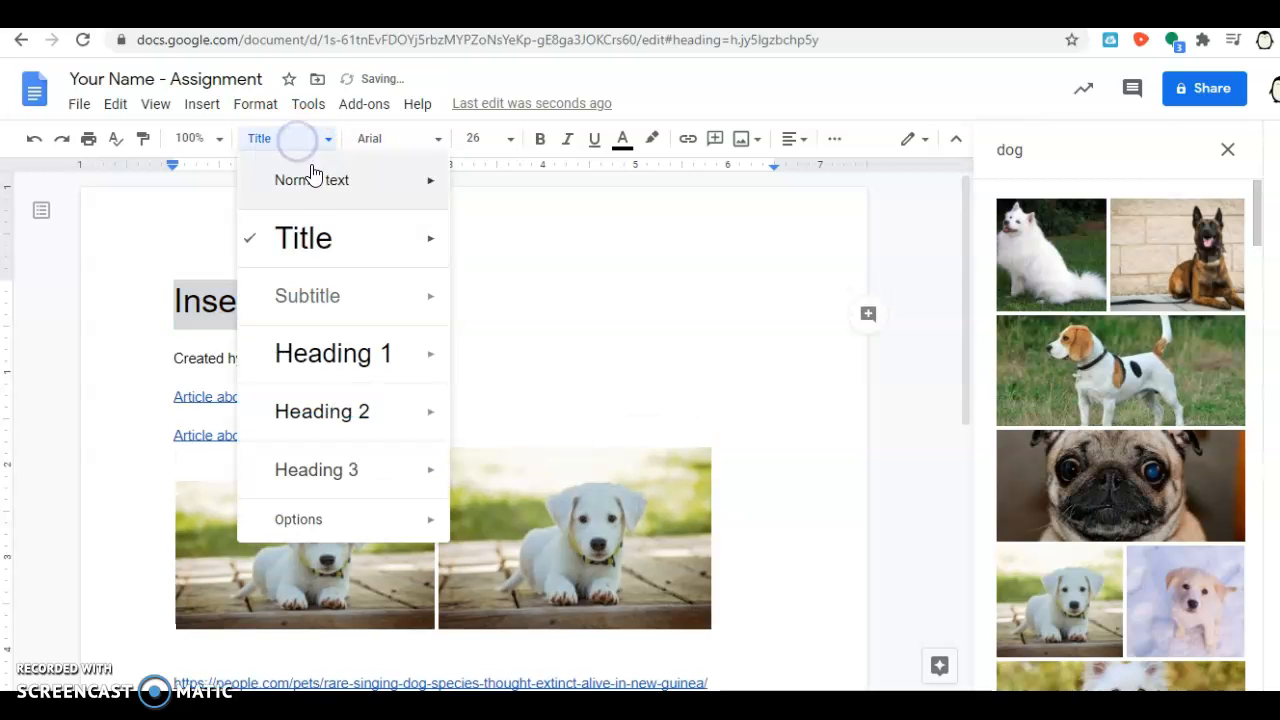
pyautogui.click(323, 352)
pyautogui.click(433, 351)
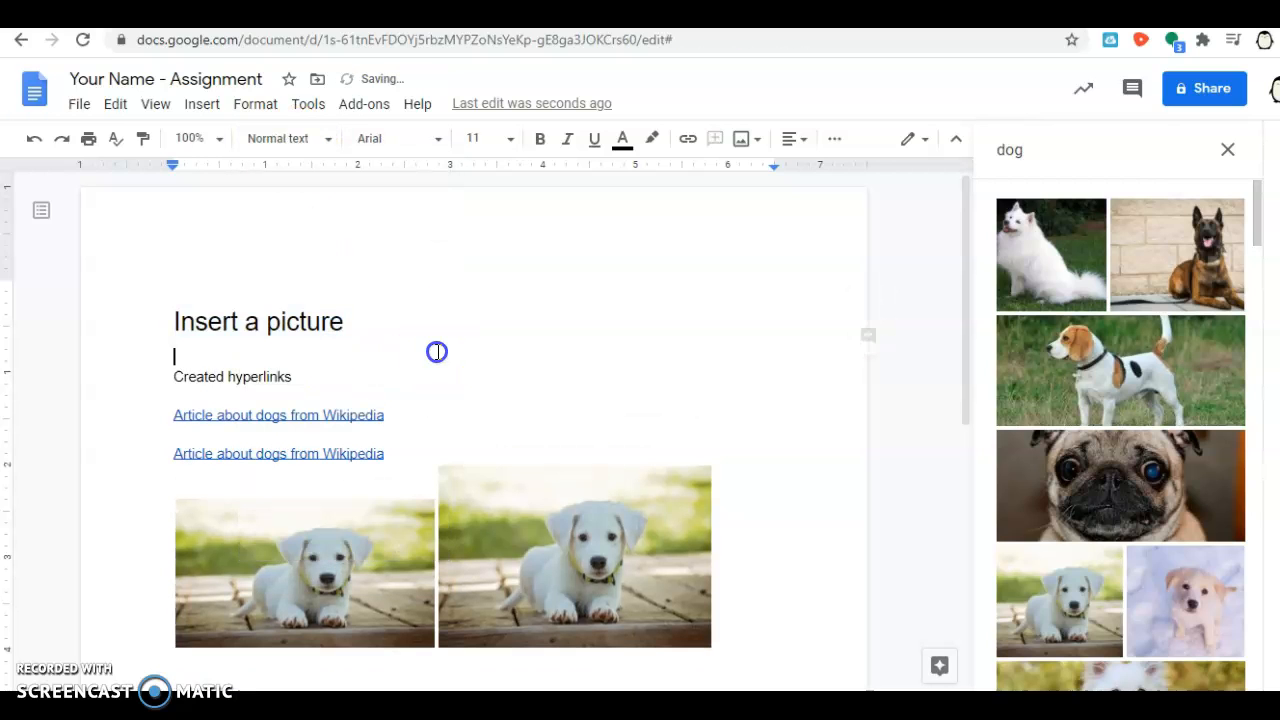
# Step: Apply bold and italic to the heading "Insert a picture" one after the other, removing each again
pyautogui.moveTo(366, 331); pyautogui.dragTo(157, 333)
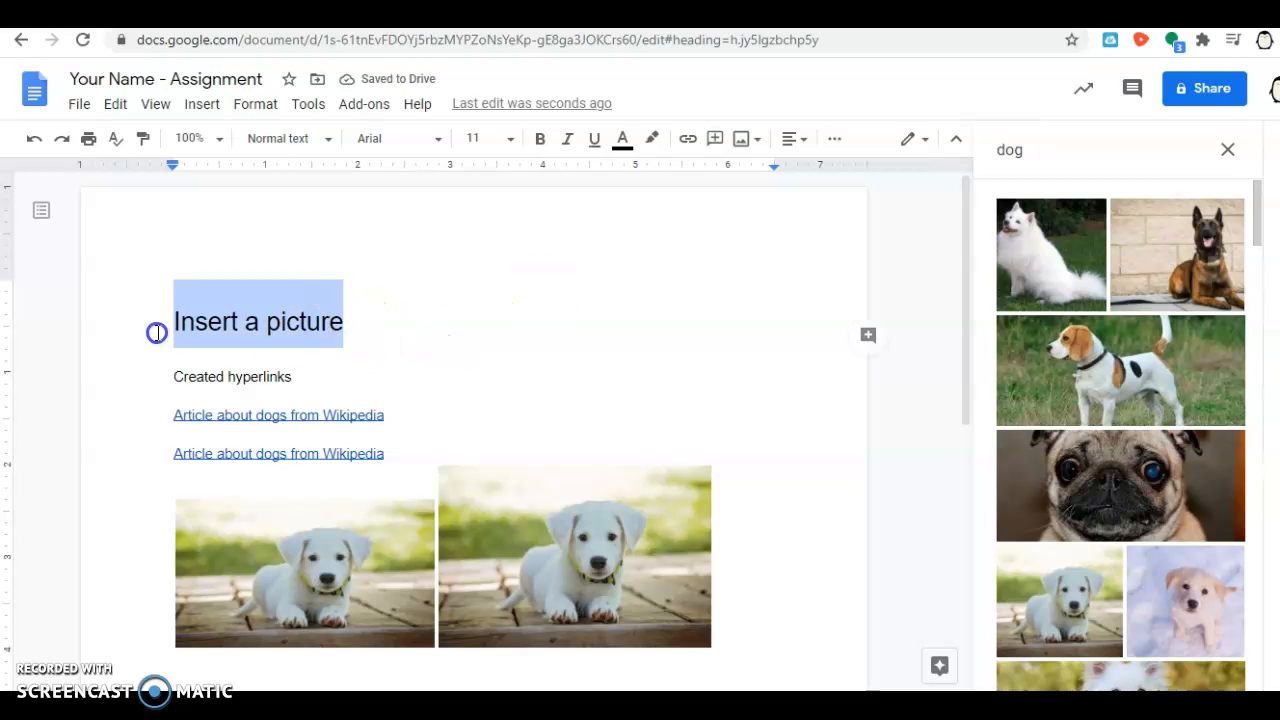
pyautogui.click(540, 140)
pyautogui.moveTo(372, 321); pyautogui.dragTo(120, 330)
pyautogui.click(540, 139)
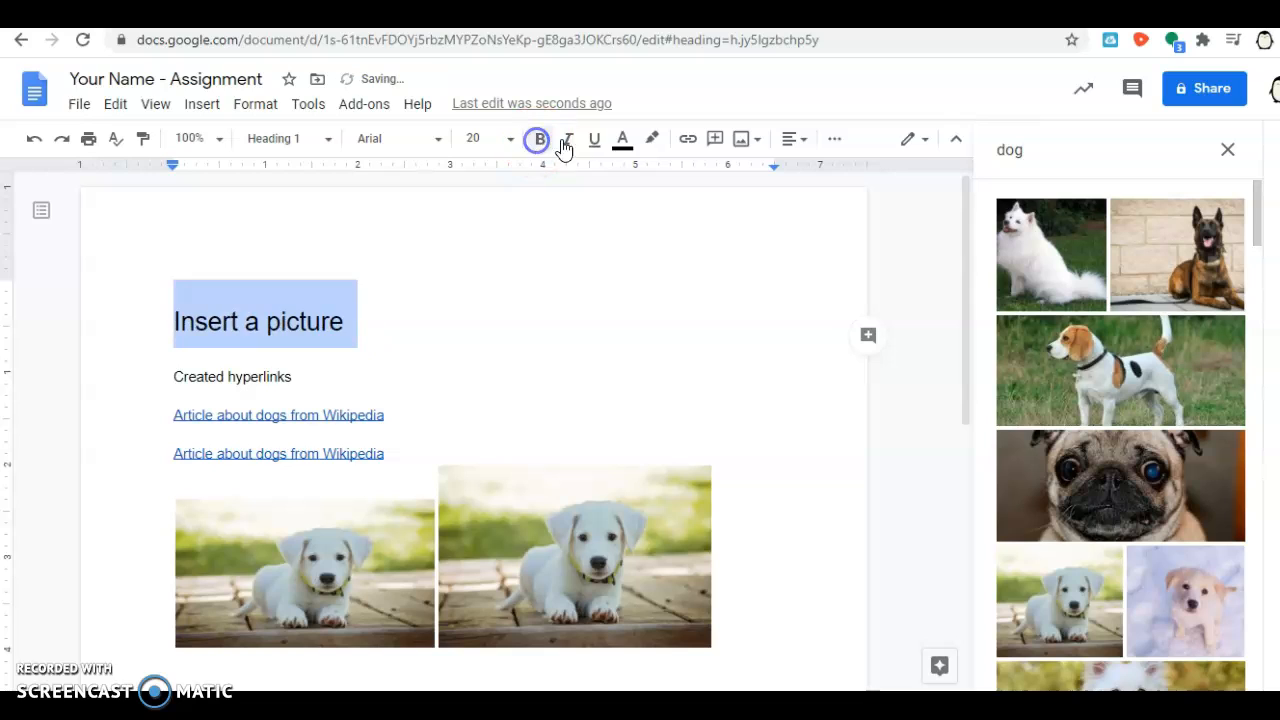
pyautogui.click(569, 140)
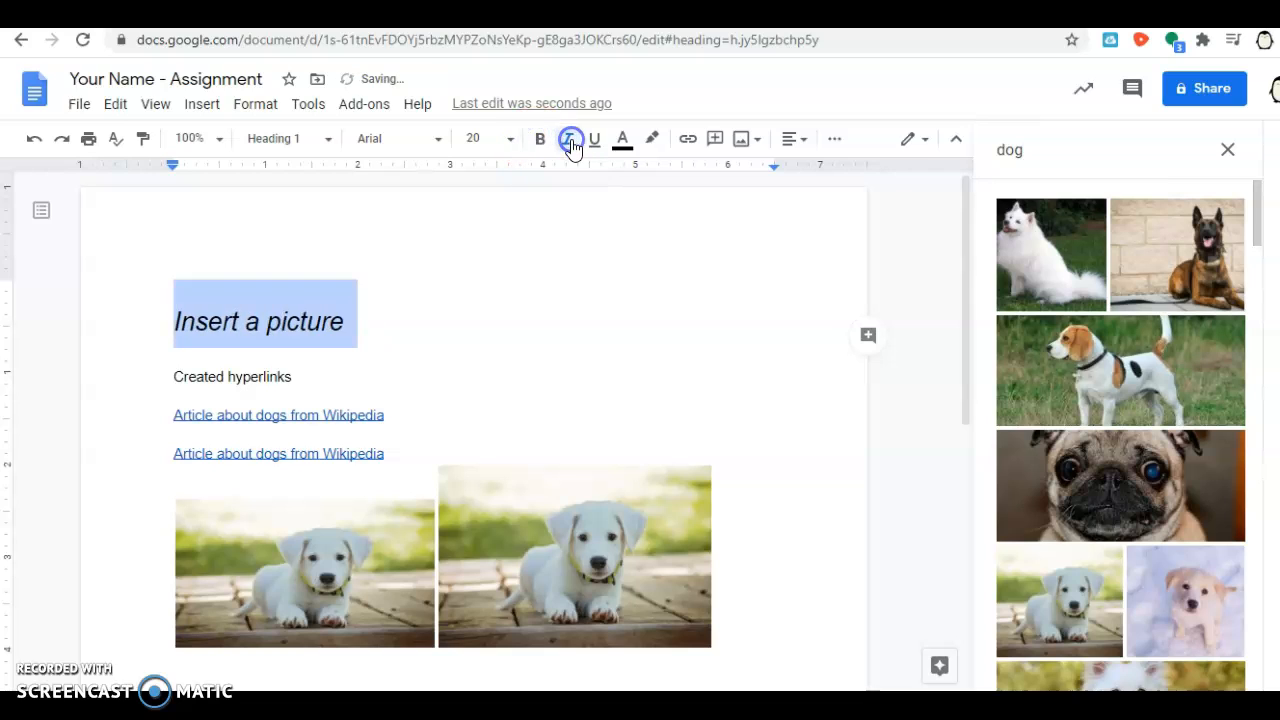
pyautogui.click(567, 140)
# Step: Underline the heading "Insert a picture" and remove the underline again
pyautogui.click(596, 141)
pyautogui.click(650, 334)
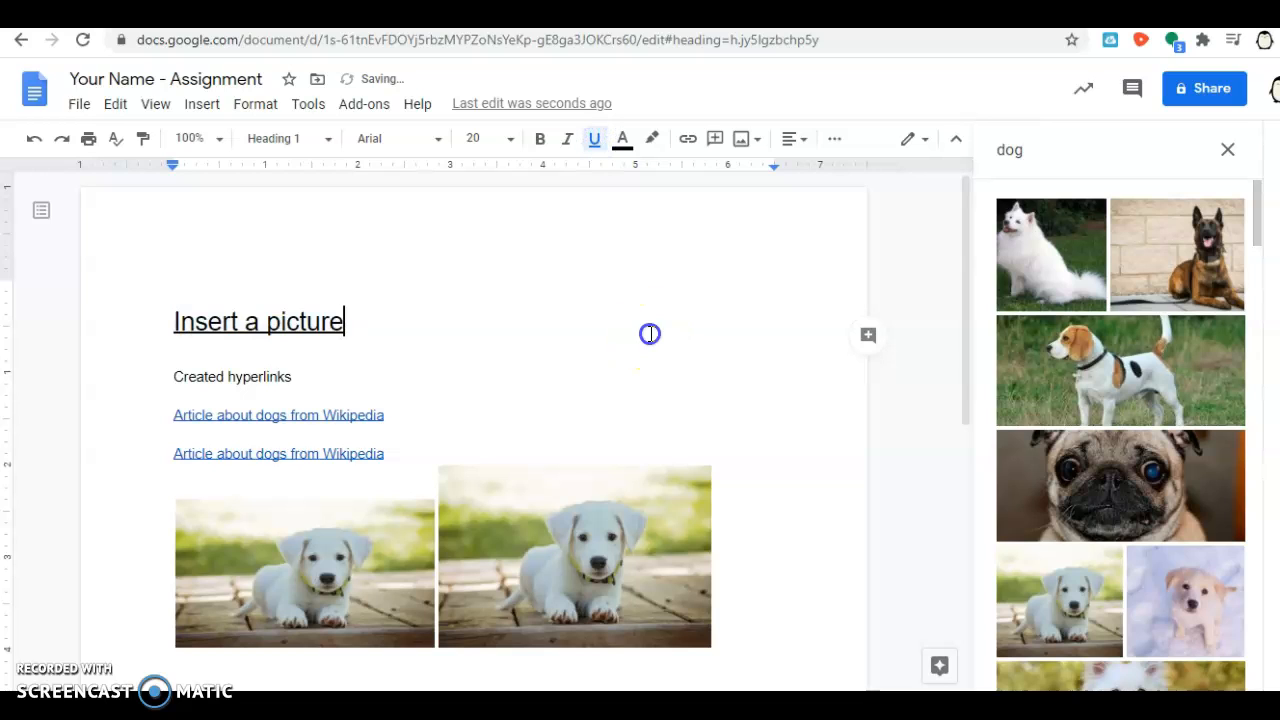
pyautogui.moveTo(397, 312); pyautogui.dragTo(129, 308)
pyautogui.click(599, 148)
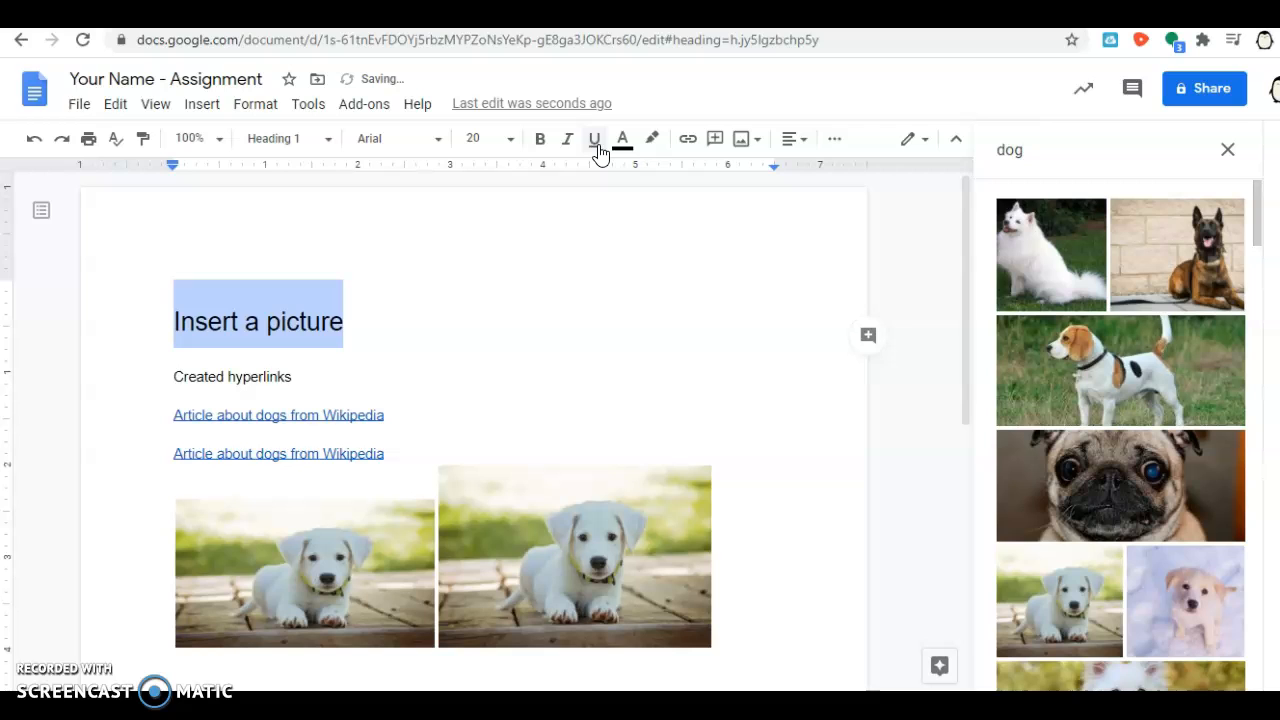
pyautogui.click(440, 328)
# Step: Change the text color of the heading "Insert a picture" to blue
pyautogui.moveTo(437, 326); pyautogui.dragTo(151, 320)
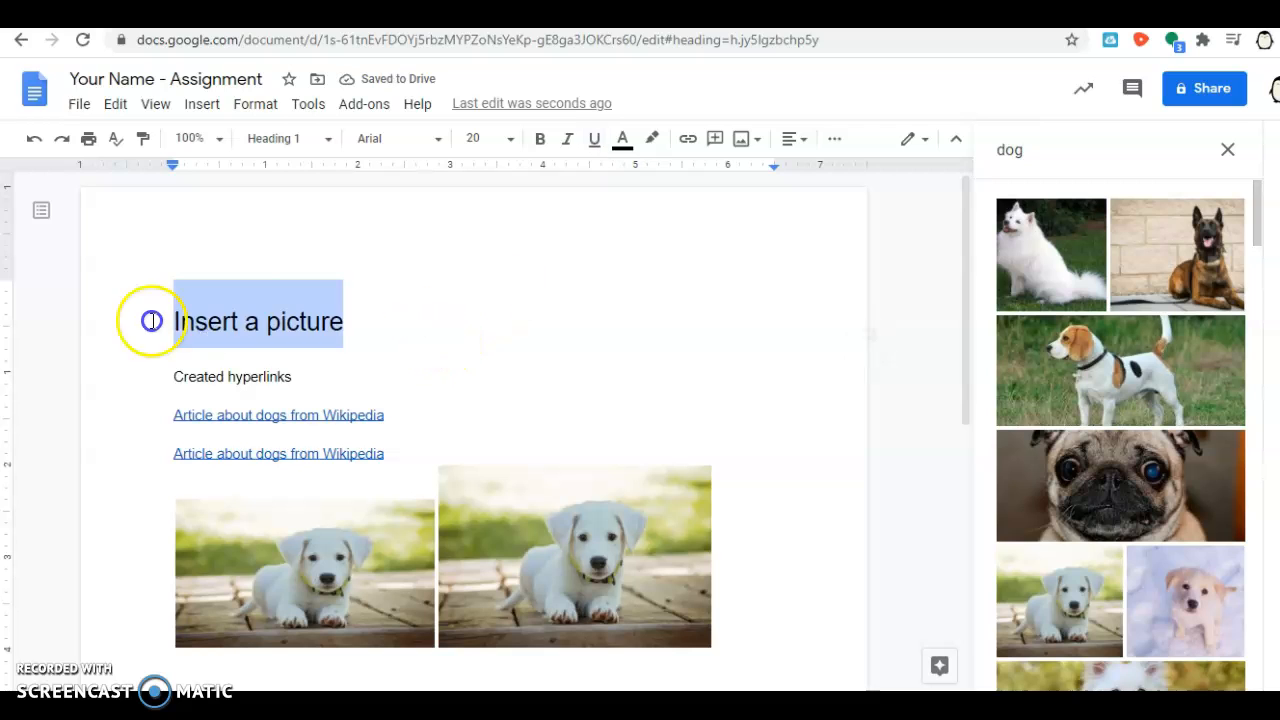
pyautogui.click(622, 140)
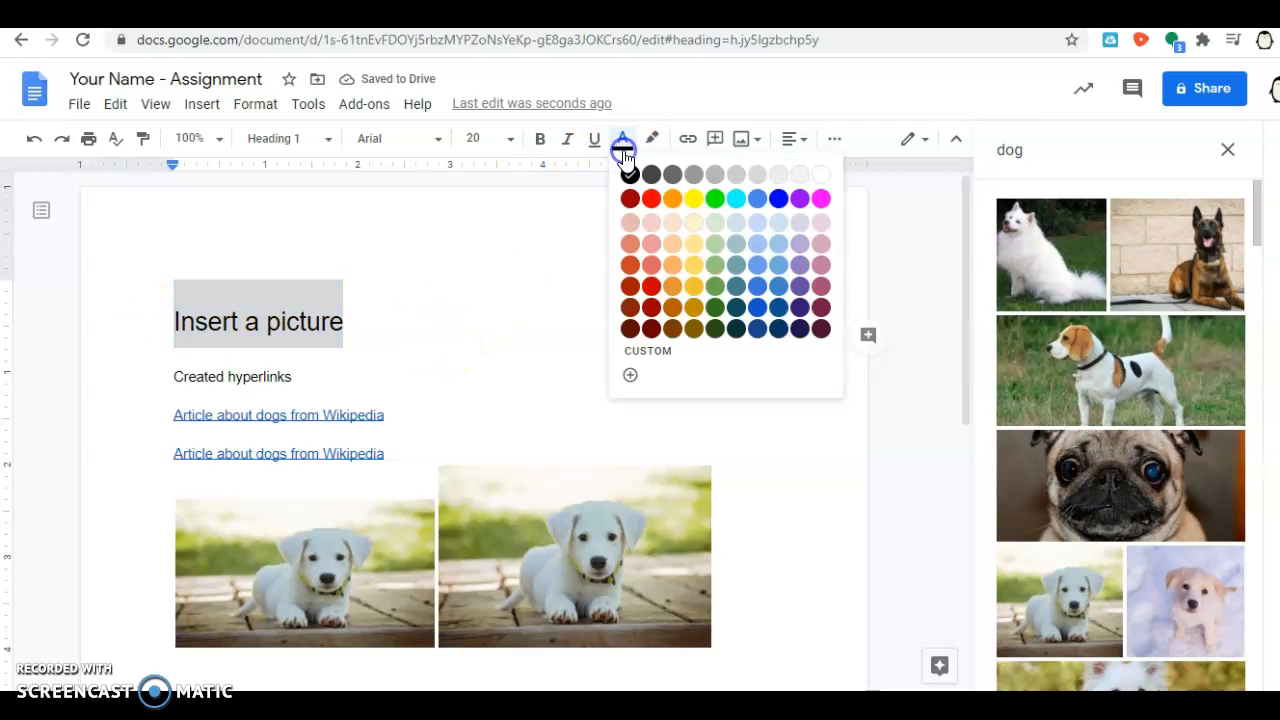
pyautogui.click(779, 201)
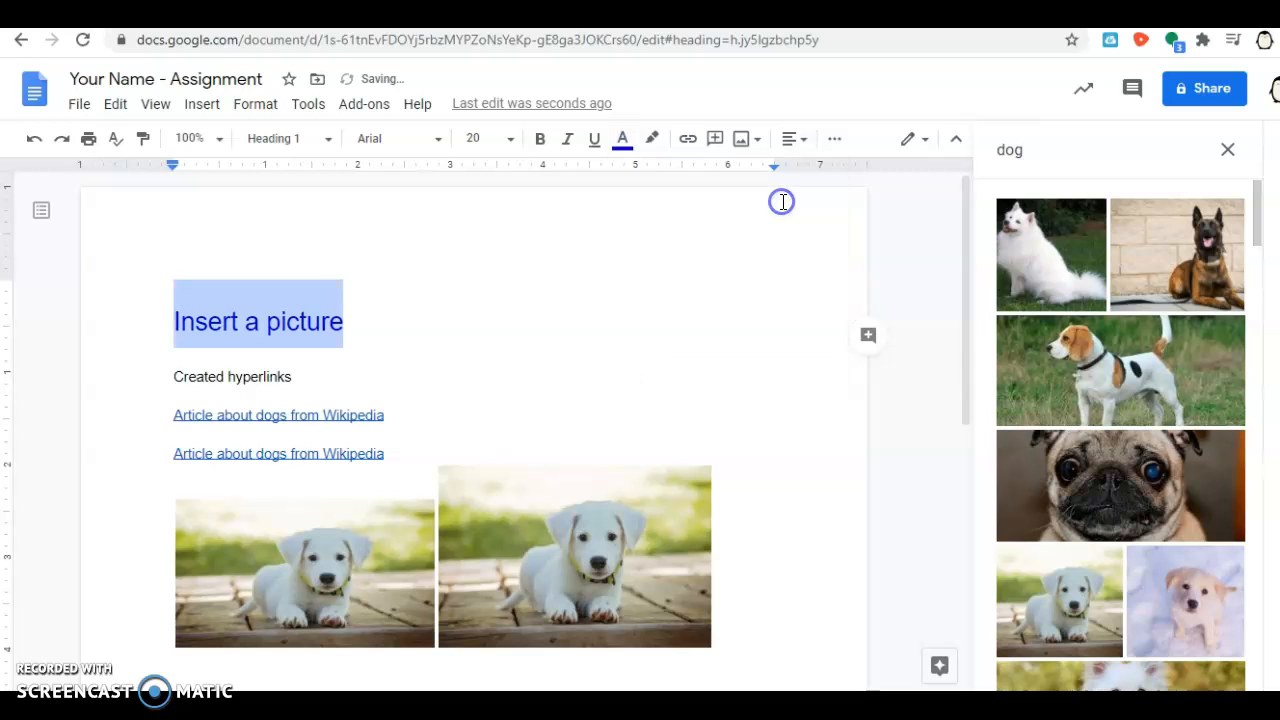
pyautogui.click(449, 342)
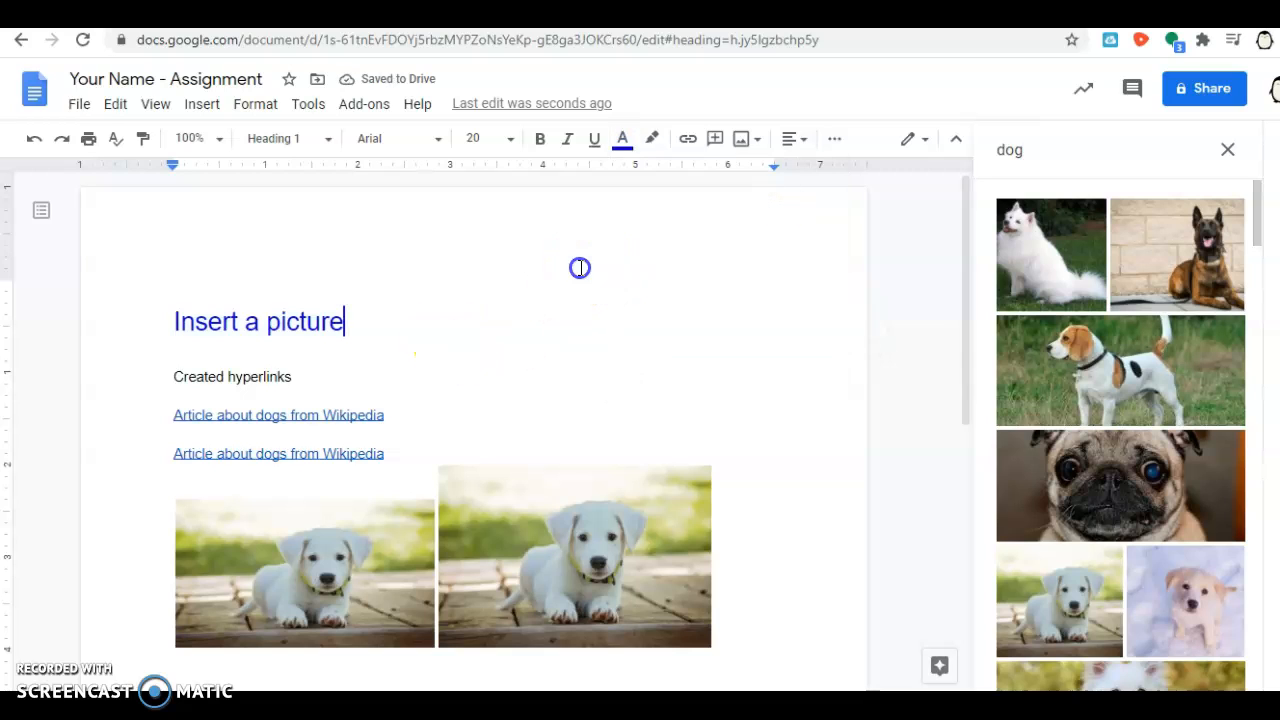
# Step: Highlight the heading "Insert a picture" in yellow
pyautogui.moveTo(580, 266); pyautogui.dragTo(143, 310)
pyautogui.click(651, 138)
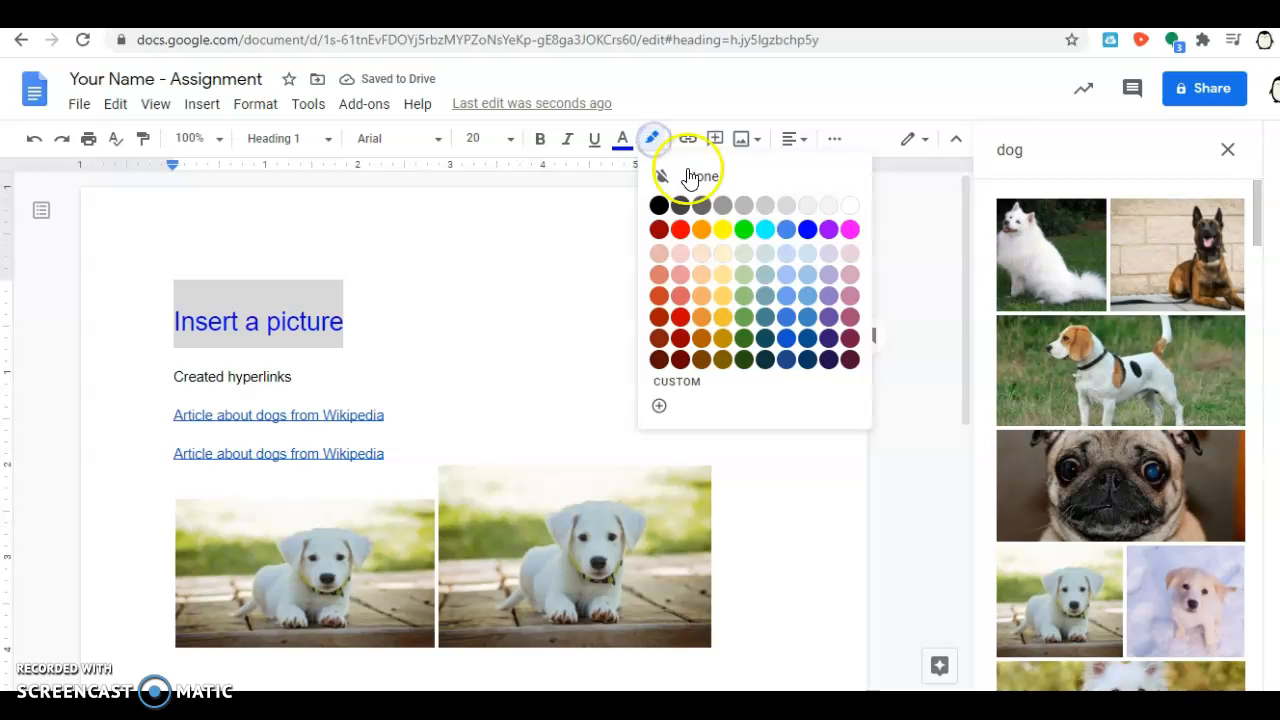
pyautogui.click(728, 233)
pyautogui.click(491, 309)
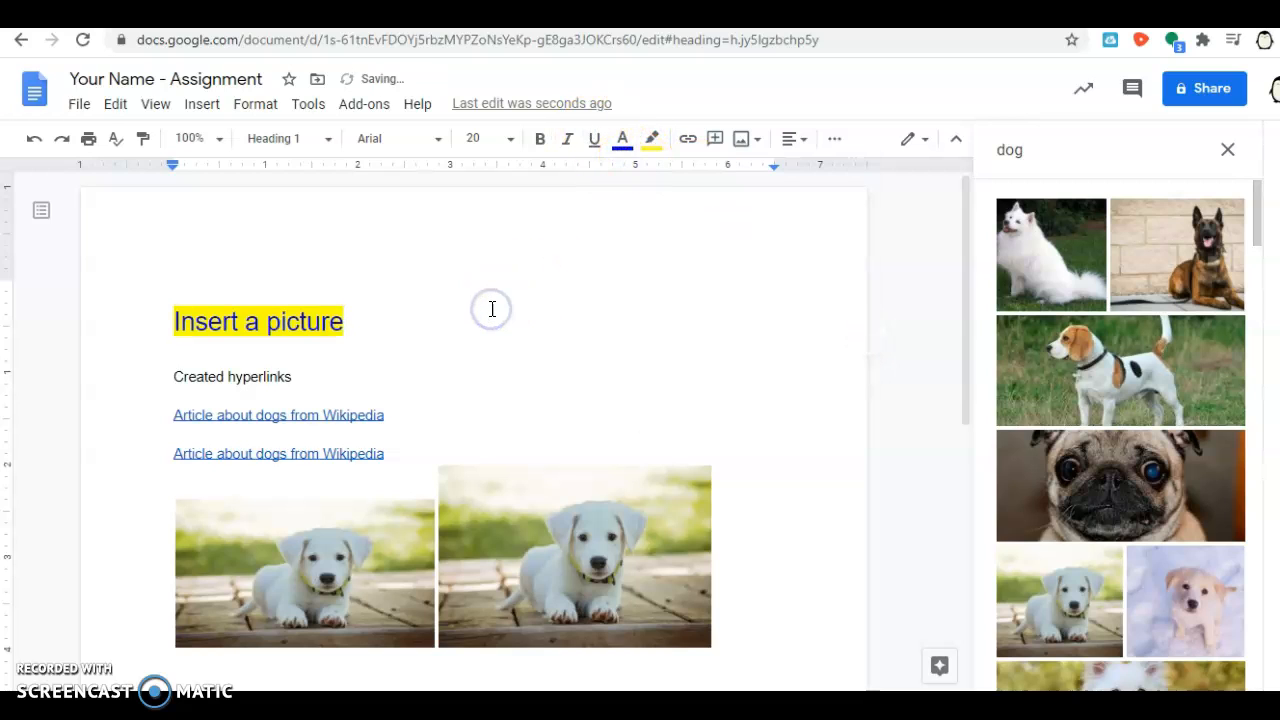
# Step: Change the highlight color of the heading "Insert a picture" to a light cyan
pyautogui.moveTo(491, 309); pyautogui.dragTo(157, 323)
pyautogui.click(654, 140)
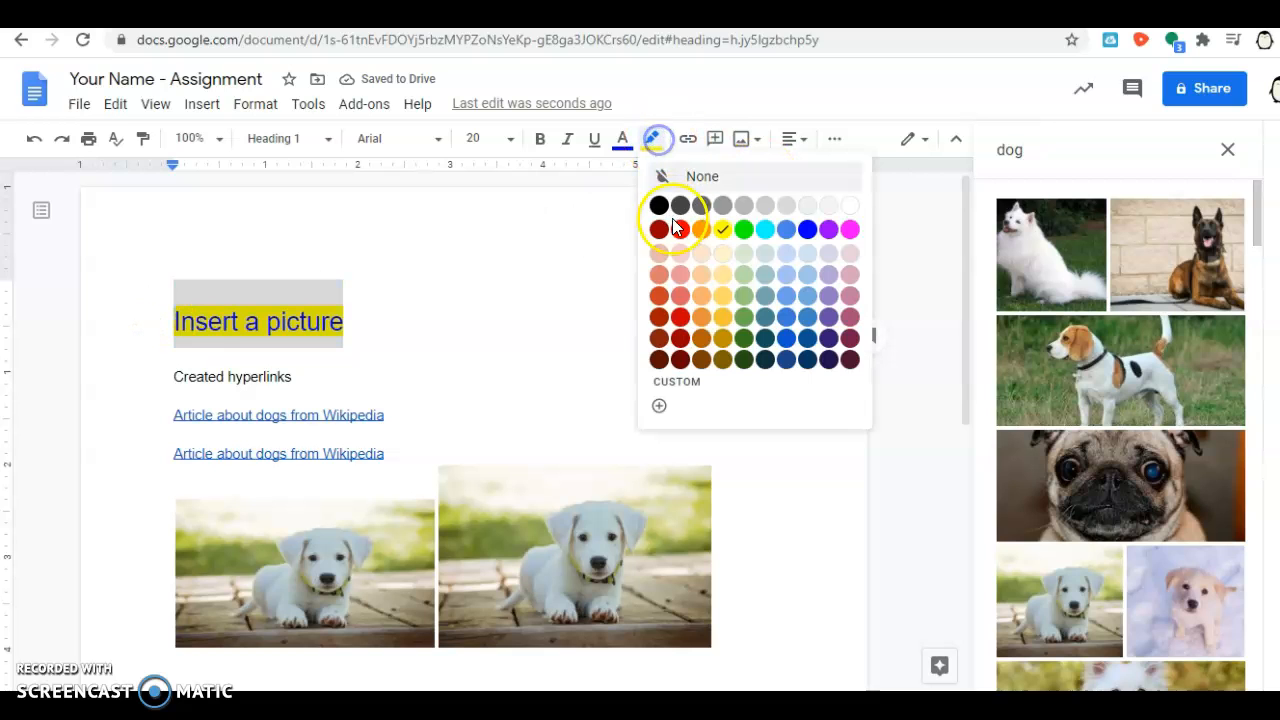
pyautogui.click(763, 262)
pyautogui.click(471, 326)
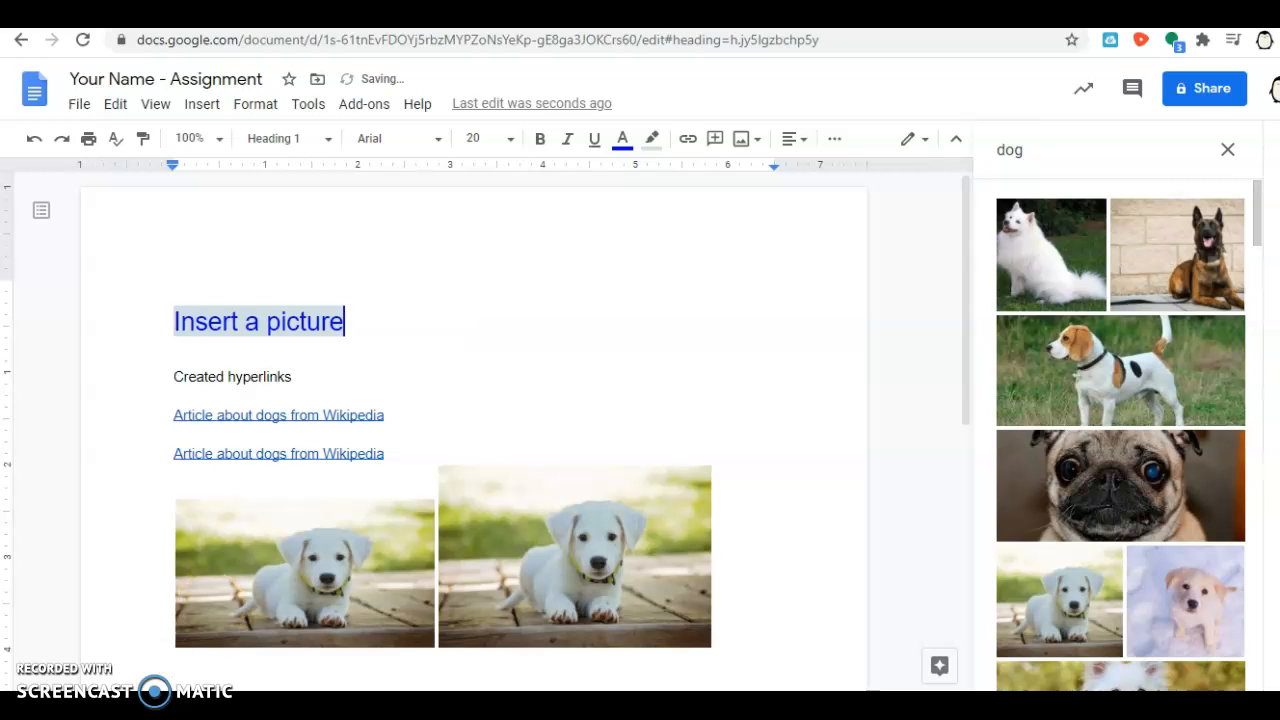
pyautogui.click(398, 319)
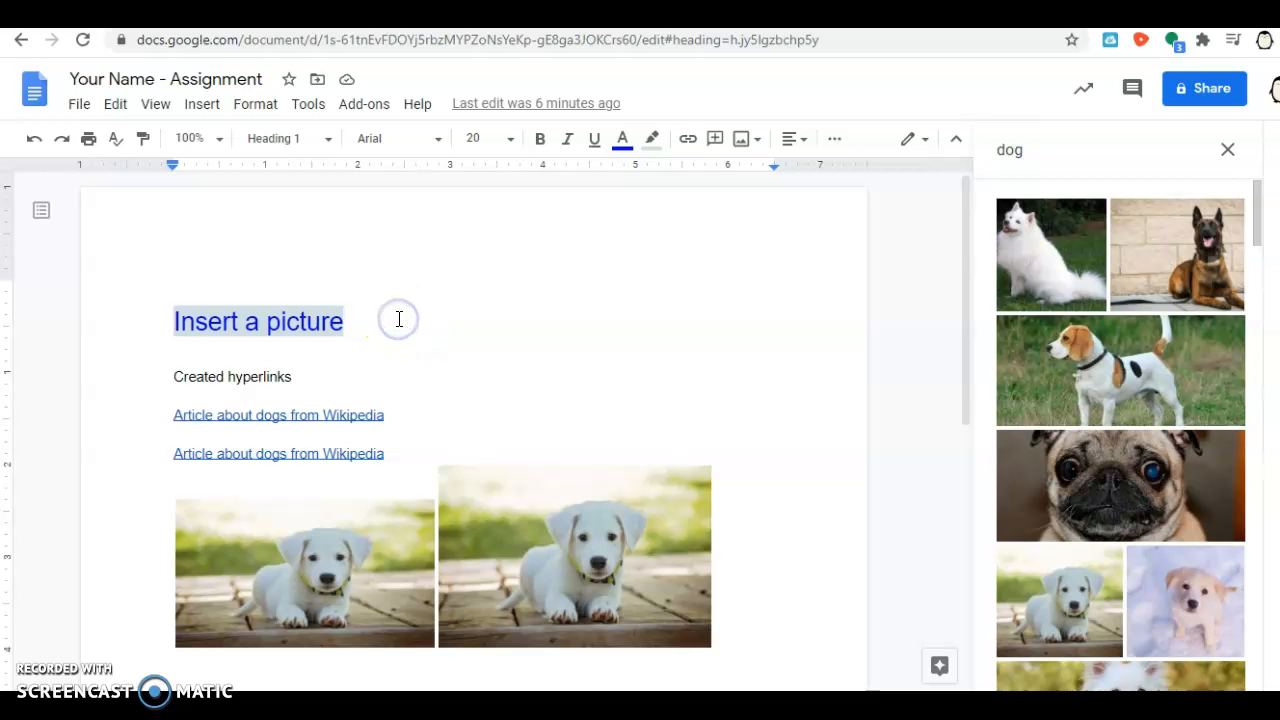
# Step: Post the comment "I am adding a comment here!" on the first "Article about dogs from Wikipedia" link, closing the dog image search
pyautogui.moveTo(409, 414); pyautogui.dragTo(141, 411)
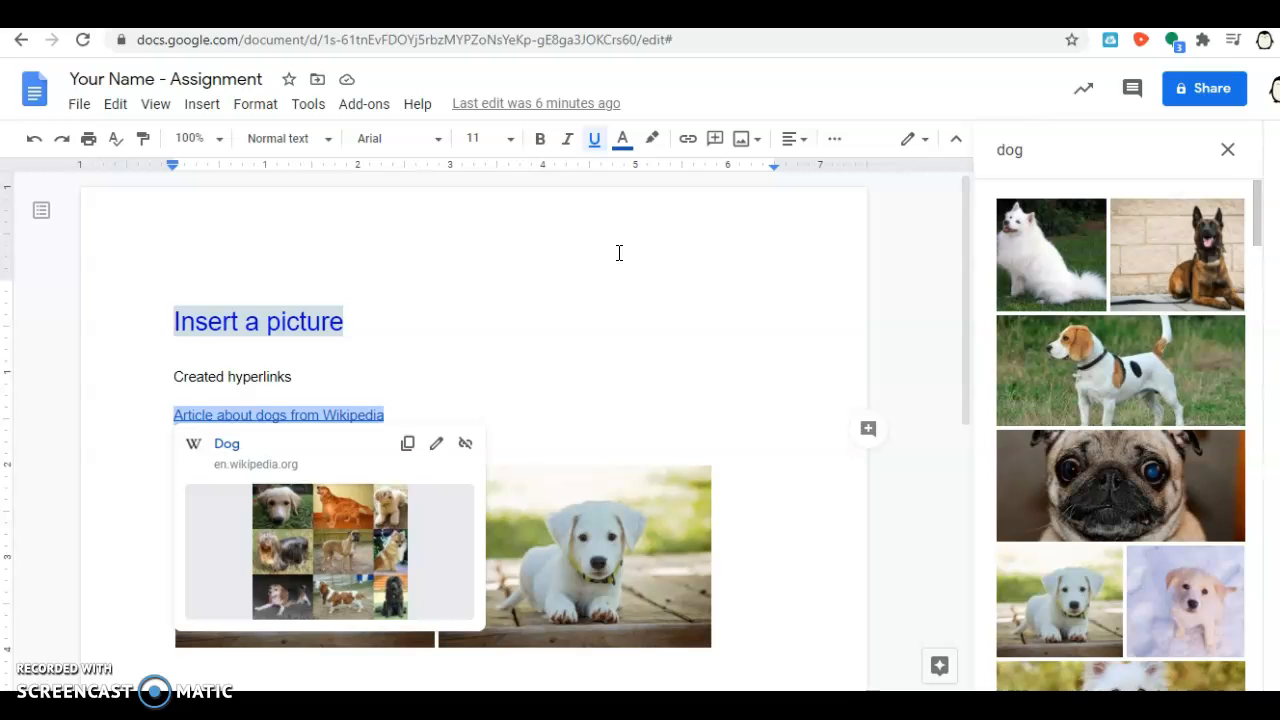
pyautogui.click(715, 140)
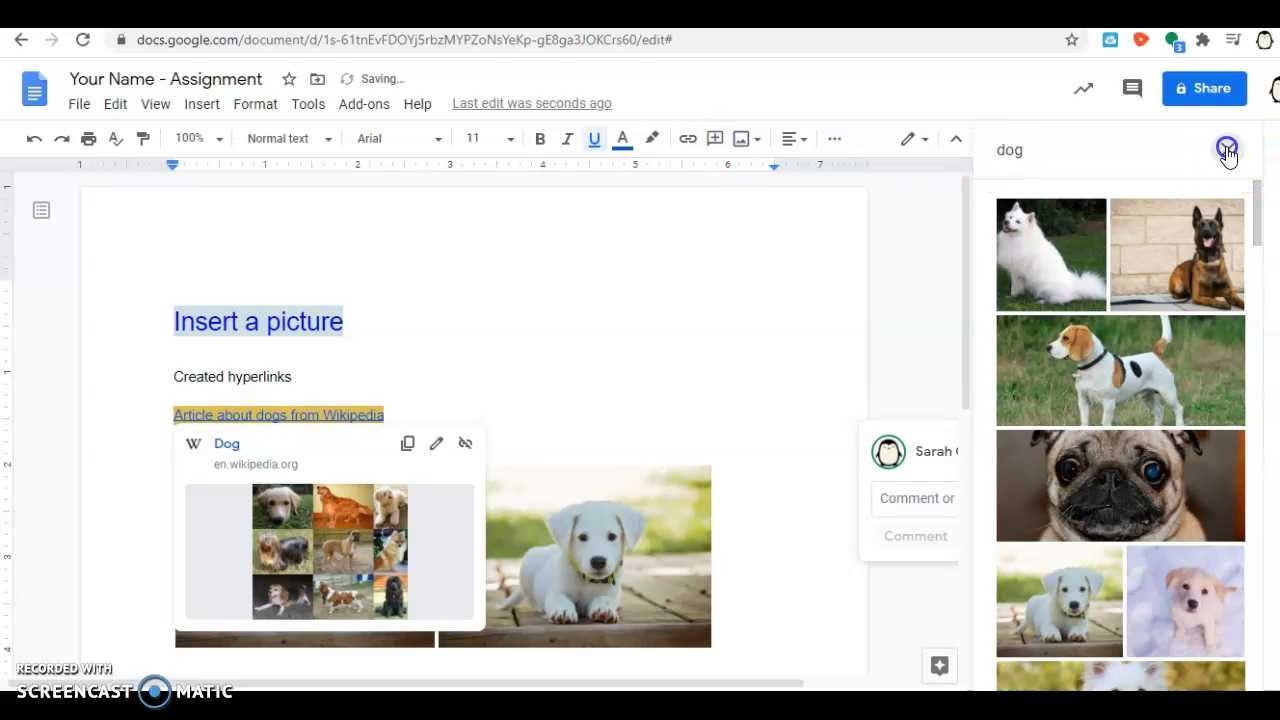
pyautogui.click(1227, 150)
pyautogui.click(974, 496)
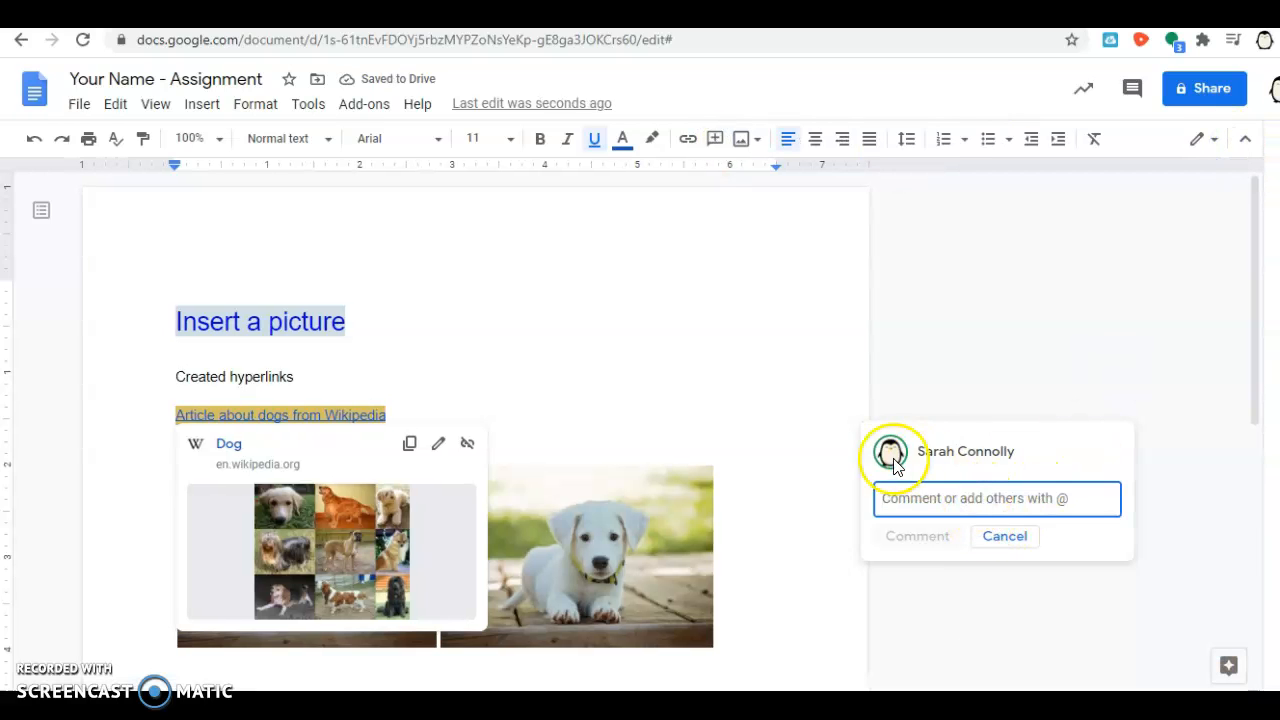
pyautogui.click(918, 500)
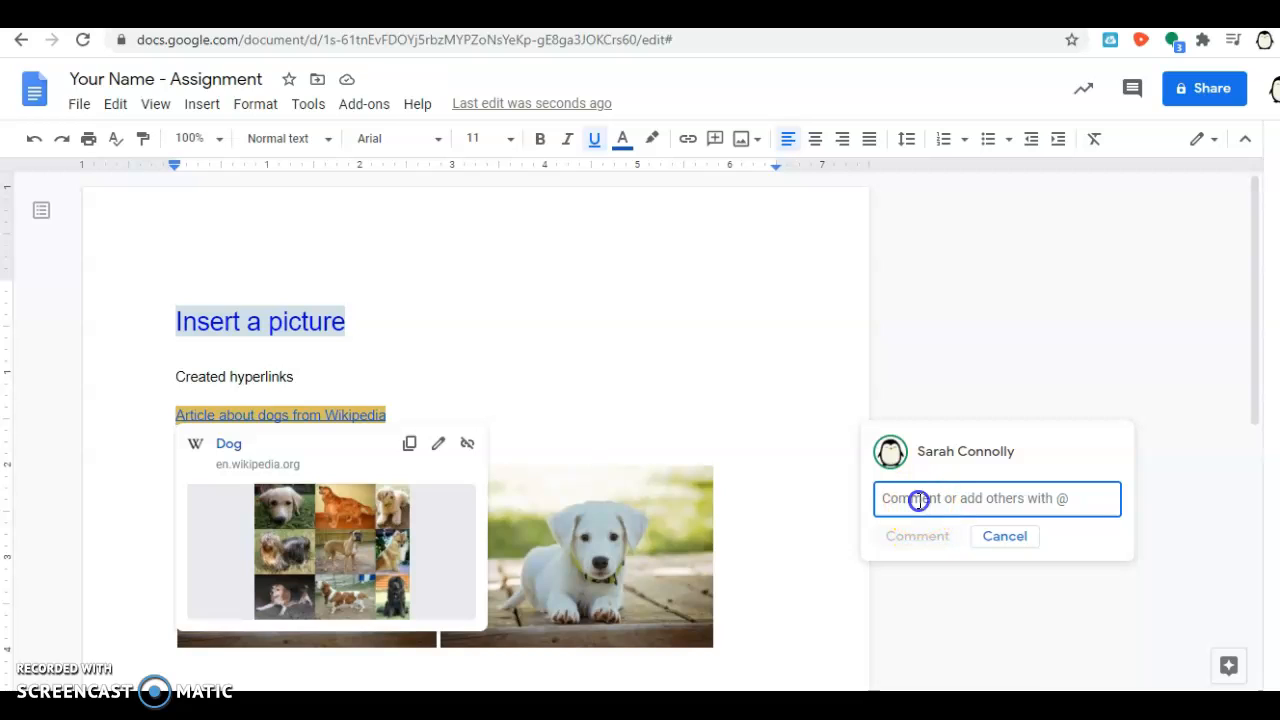
pyautogui.write('I am add')
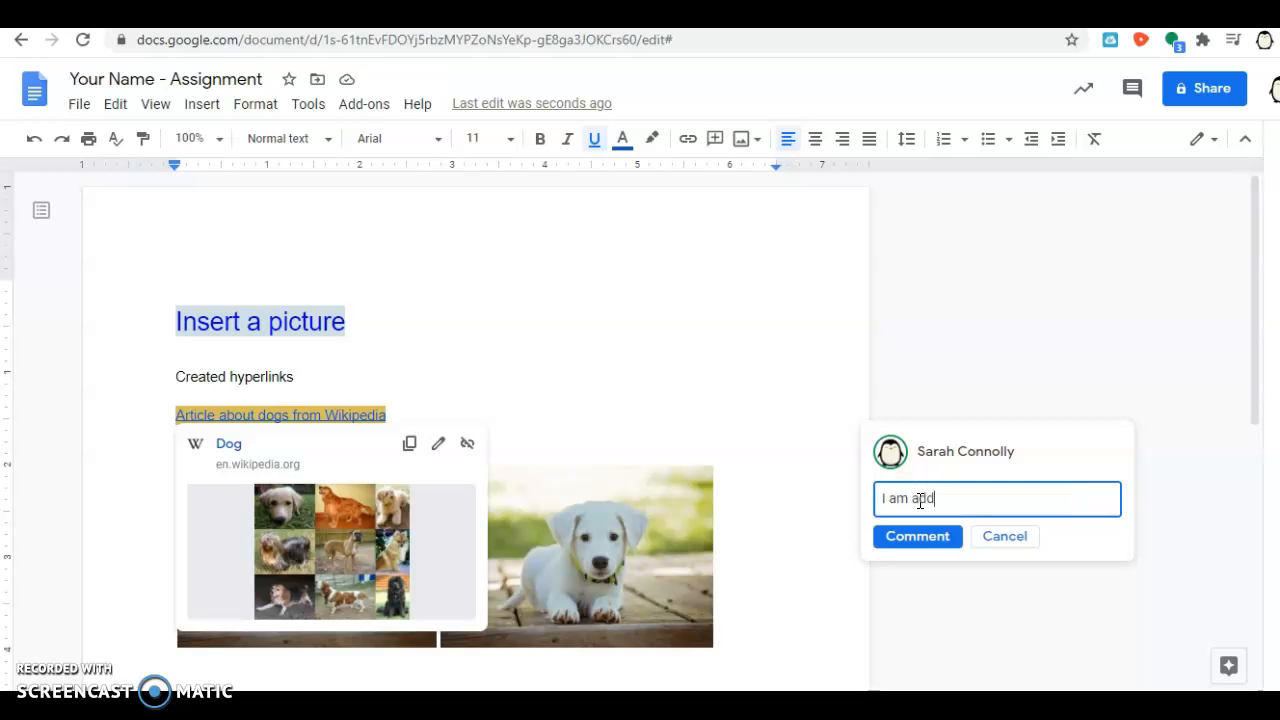
pyautogui.write('ing a comment here!')
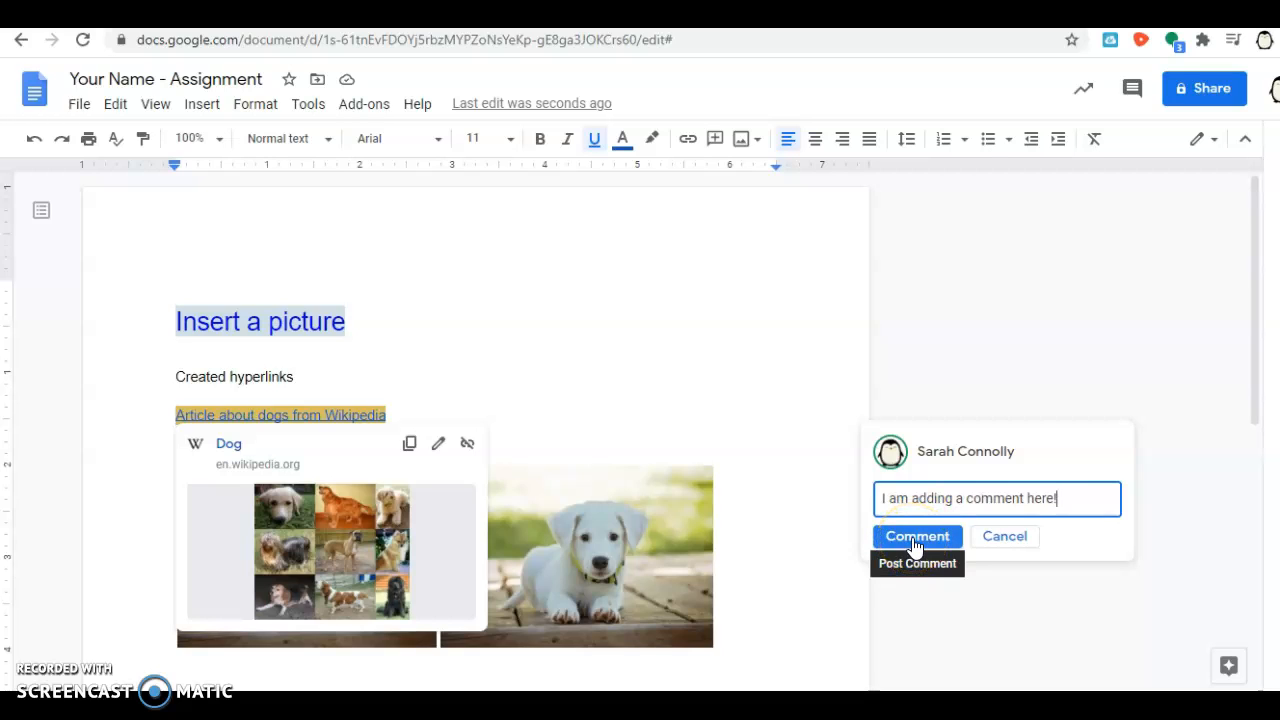
pyautogui.click(915, 540)
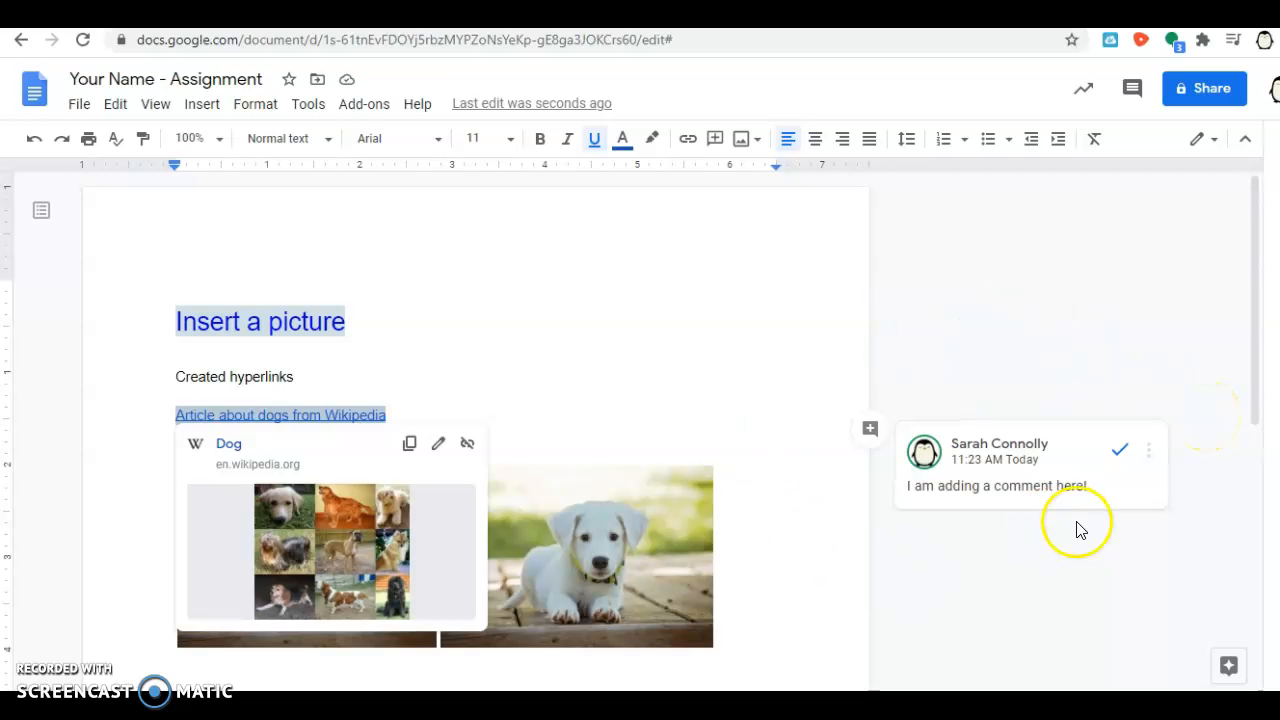
# Step: Reply to the comment on the first Wikipedia link with "I am adding to my comment."
pyautogui.click(1024, 510)
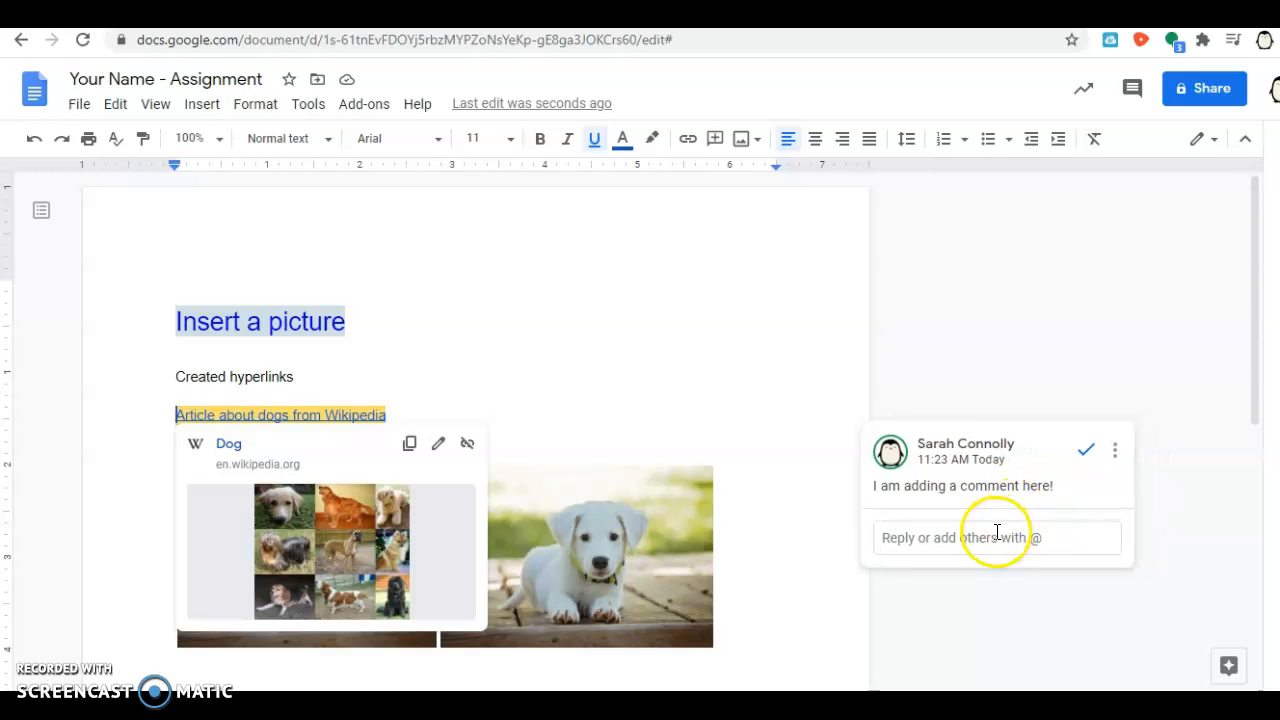
pyautogui.click(928, 535)
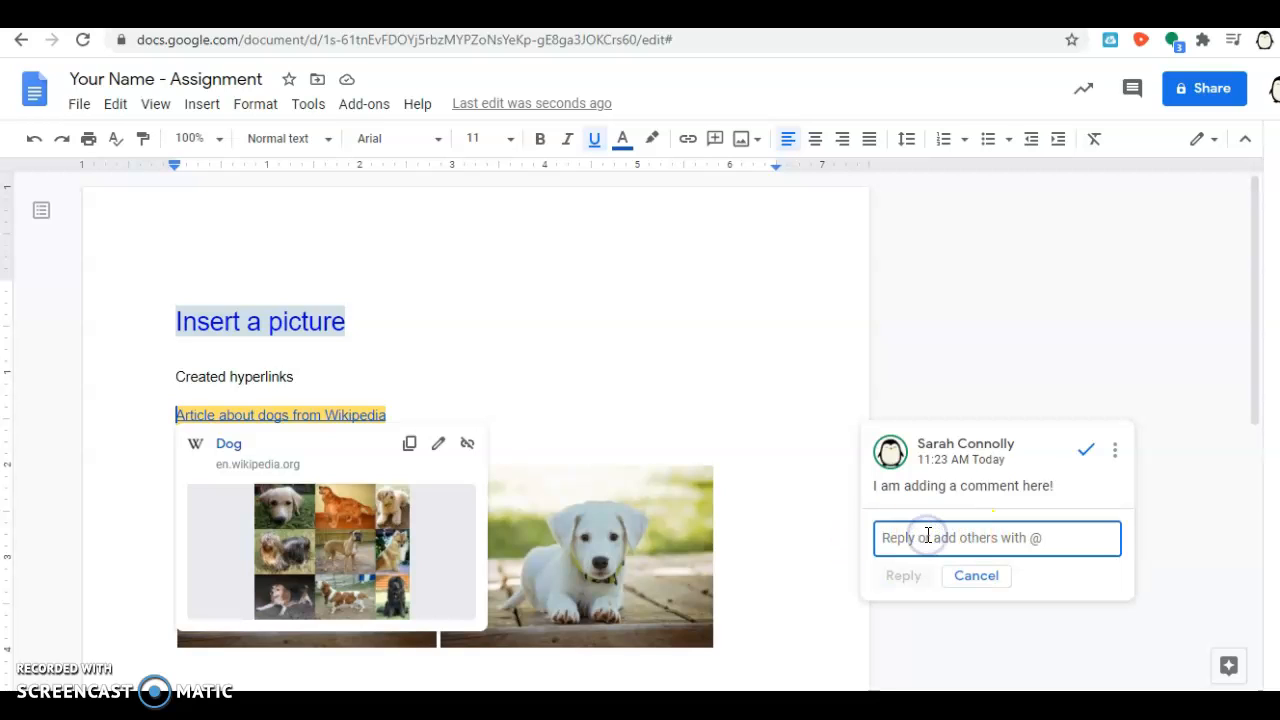
pyautogui.write('I am adding to')
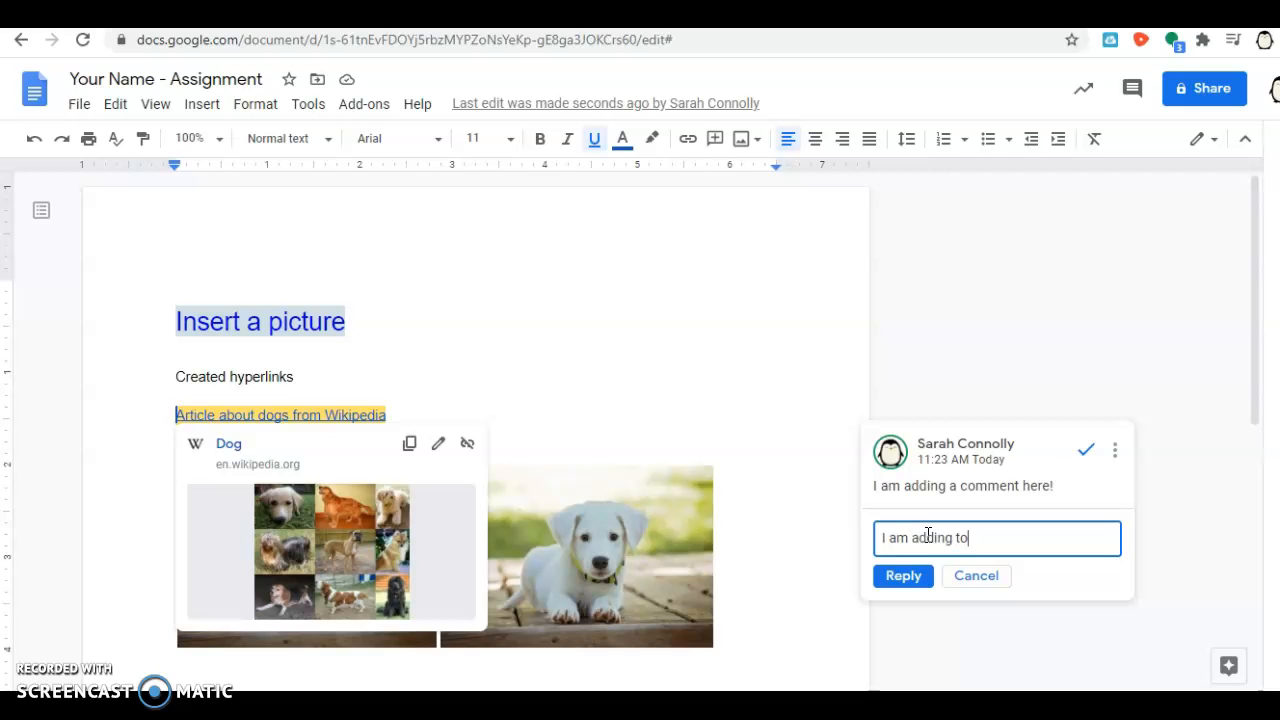
pyautogui.write(' my comment.')
pyautogui.click(897, 577)
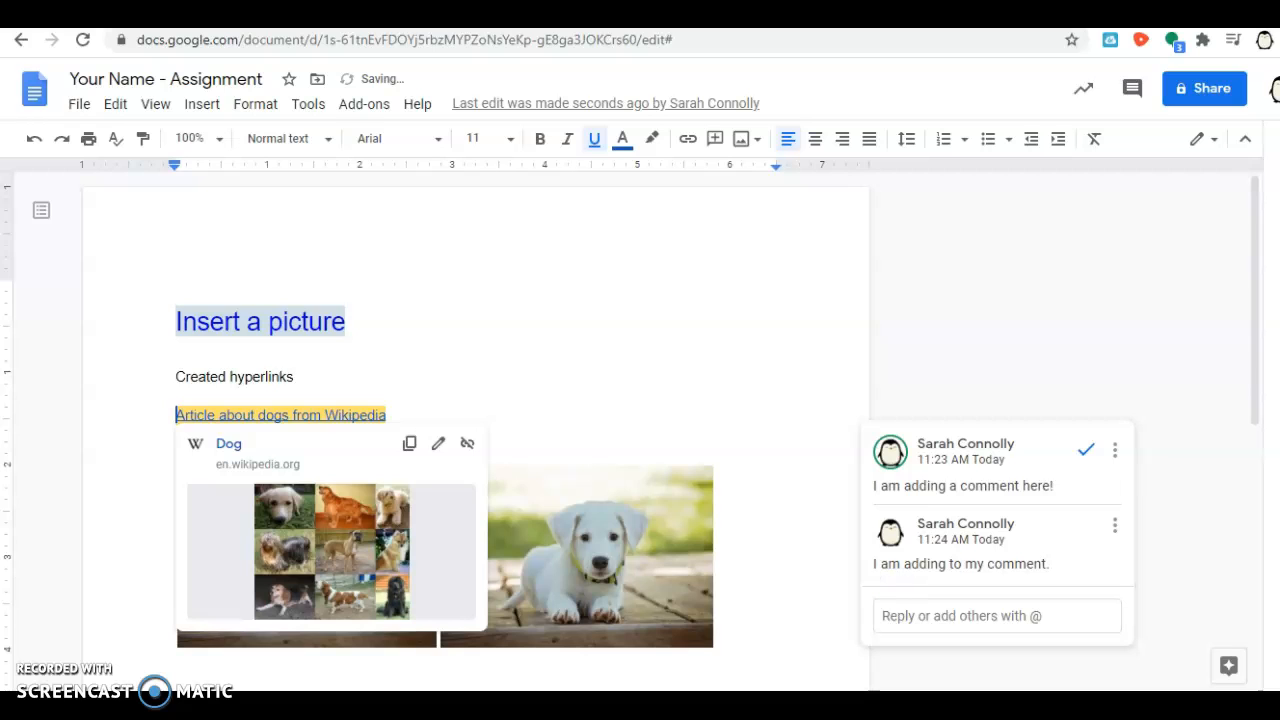
pyautogui.moveTo(1257, 371); pyautogui.dragTo(1264, 430)
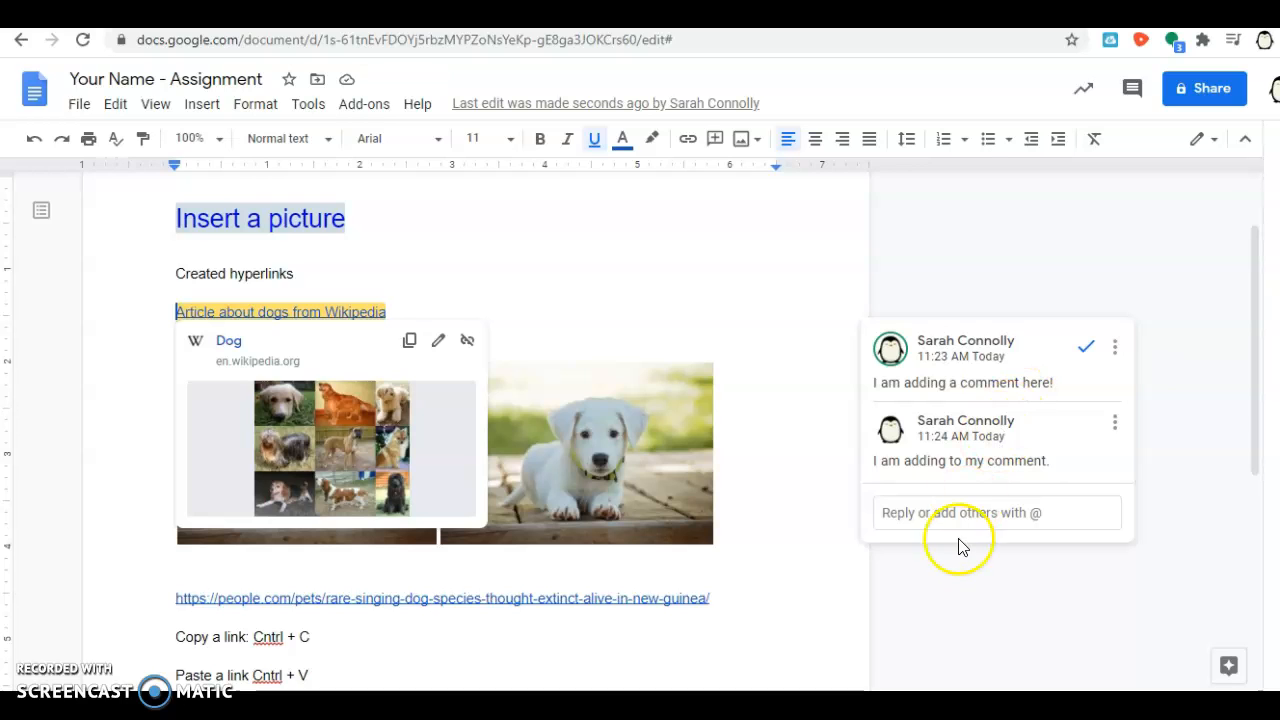
pyautogui.click(922, 511)
pyautogui.write('@')
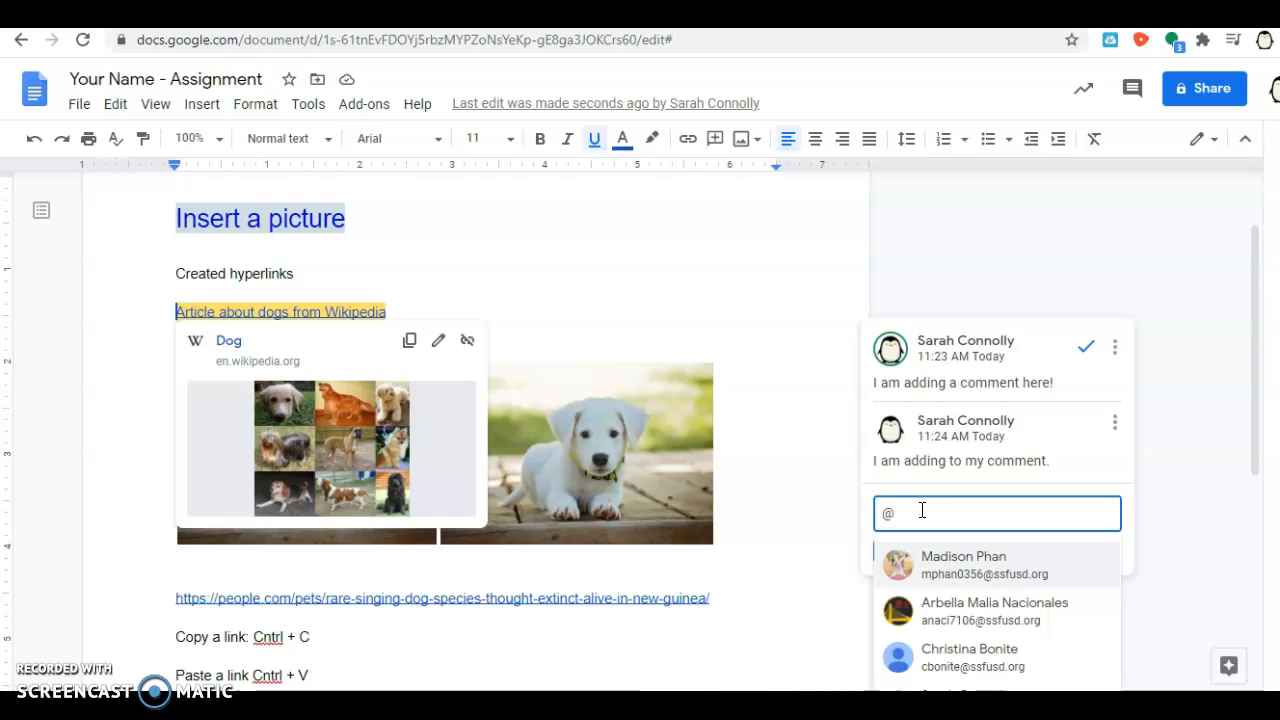
pyautogui.write('ke')
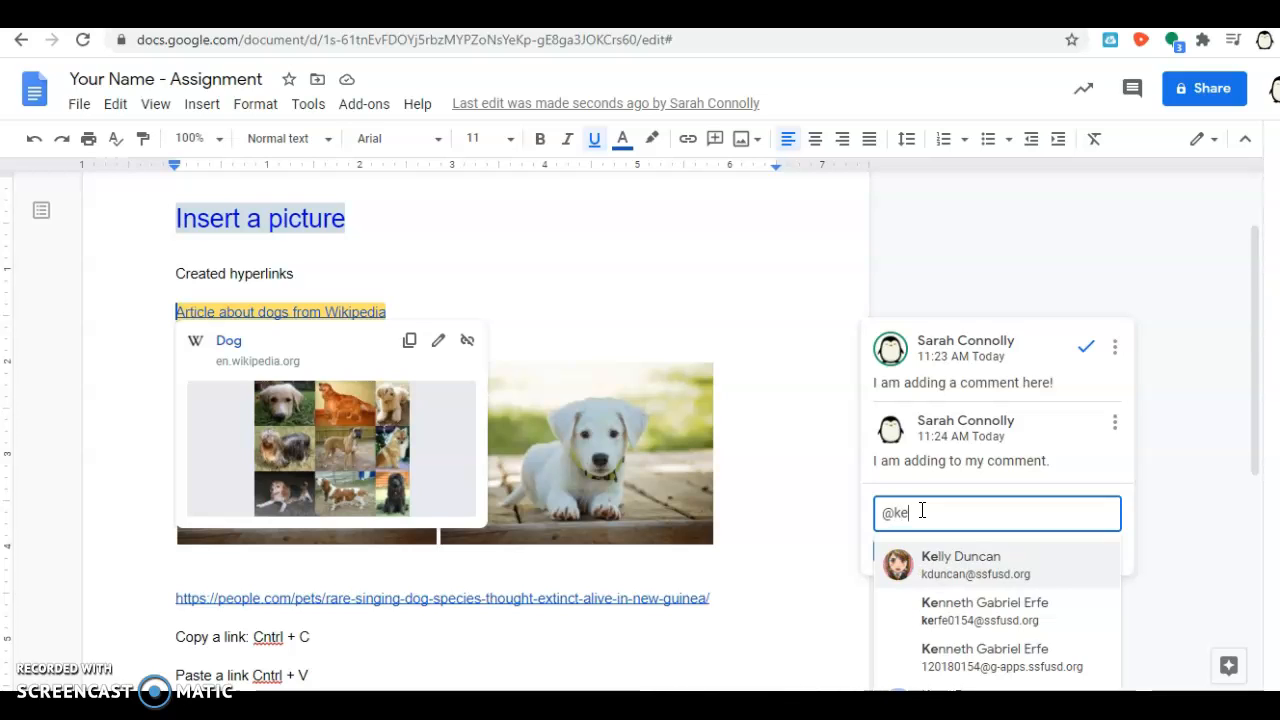
pyautogui.click(1032, 568)
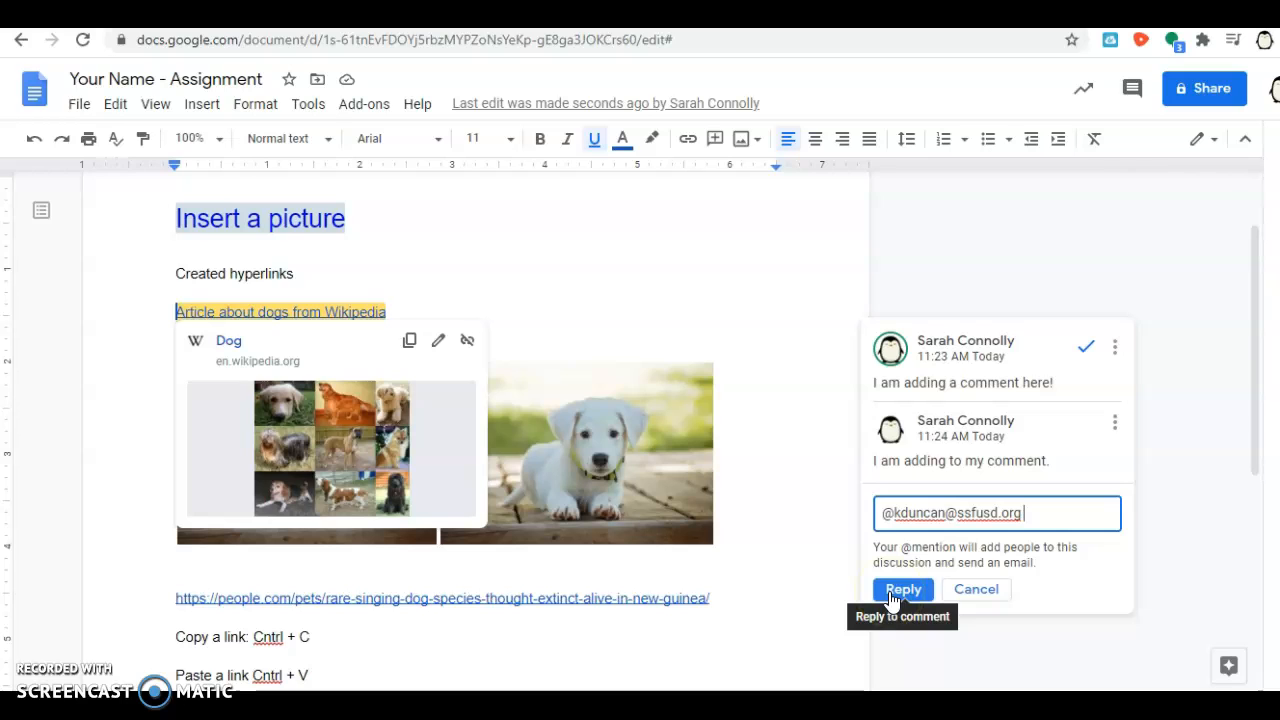
pyautogui.moveTo(1141, 505); pyautogui.dragTo(837, 514)
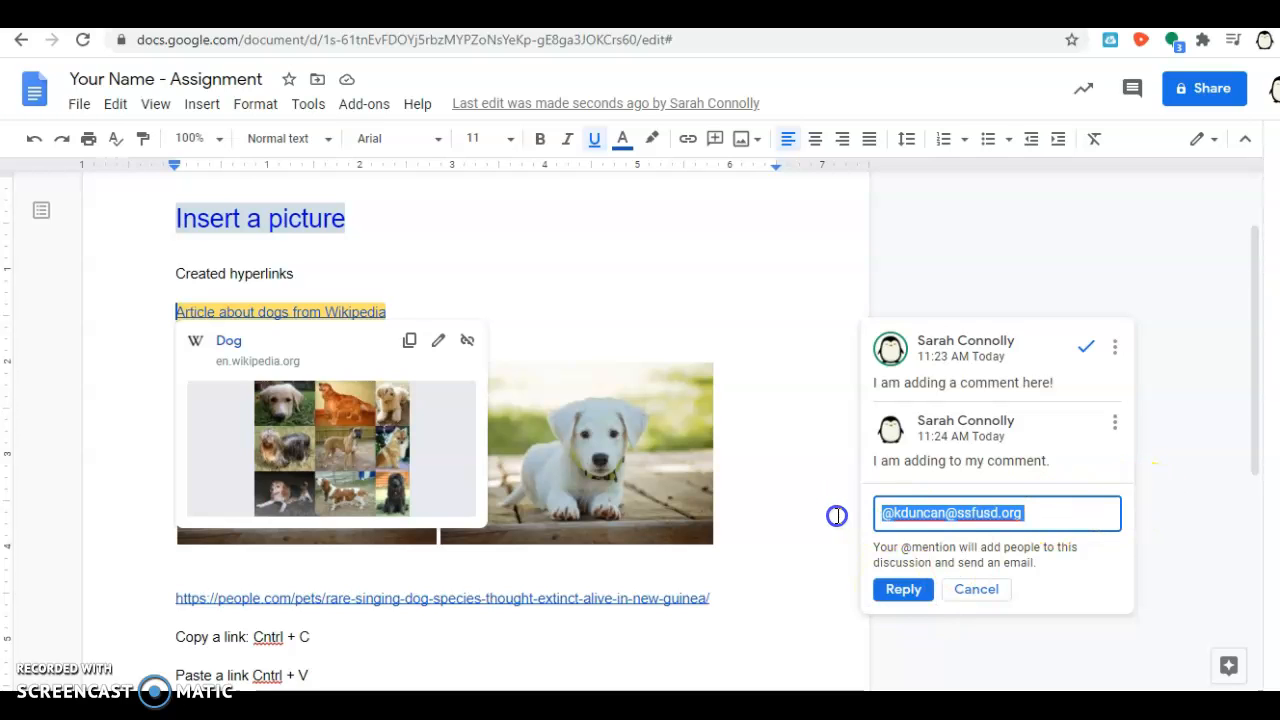
pyautogui.press('BackSpace')
pyautogui.click(986, 556)
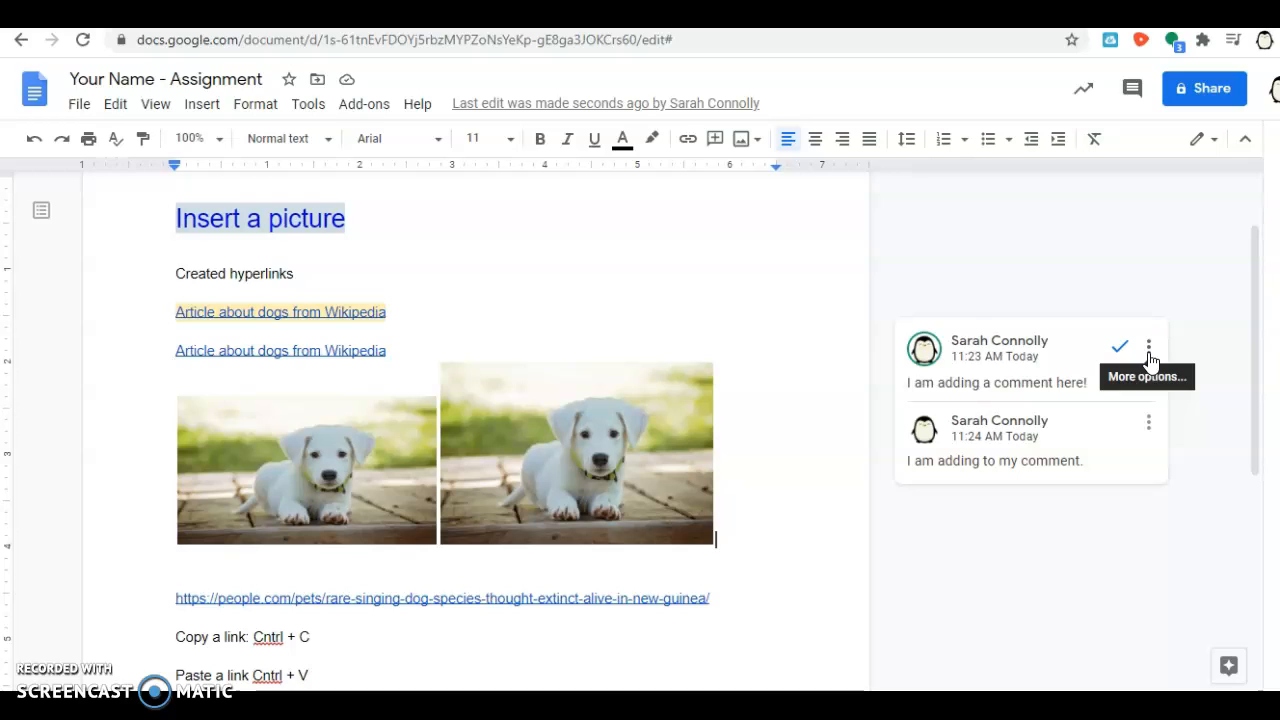
# Step: Edit the comment on the first Wikipedia link by appending "I am editing." and save it
pyautogui.click(1149, 356)
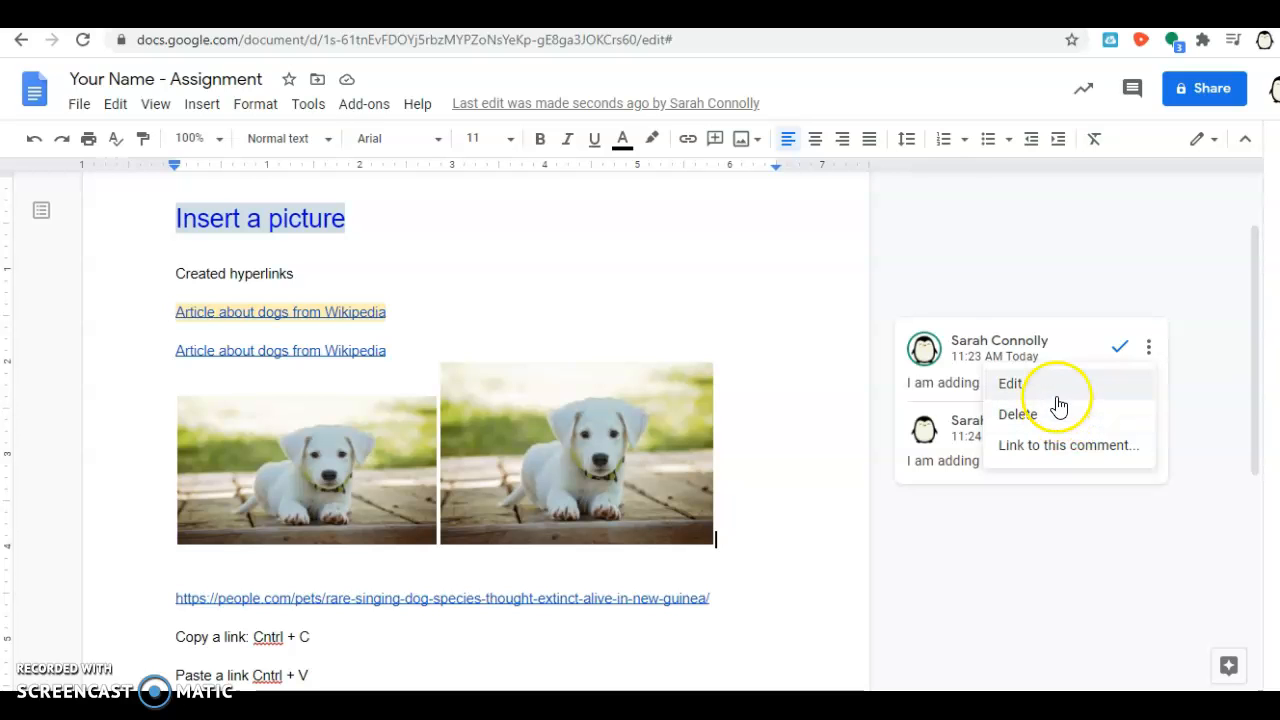
pyautogui.click(1102, 386)
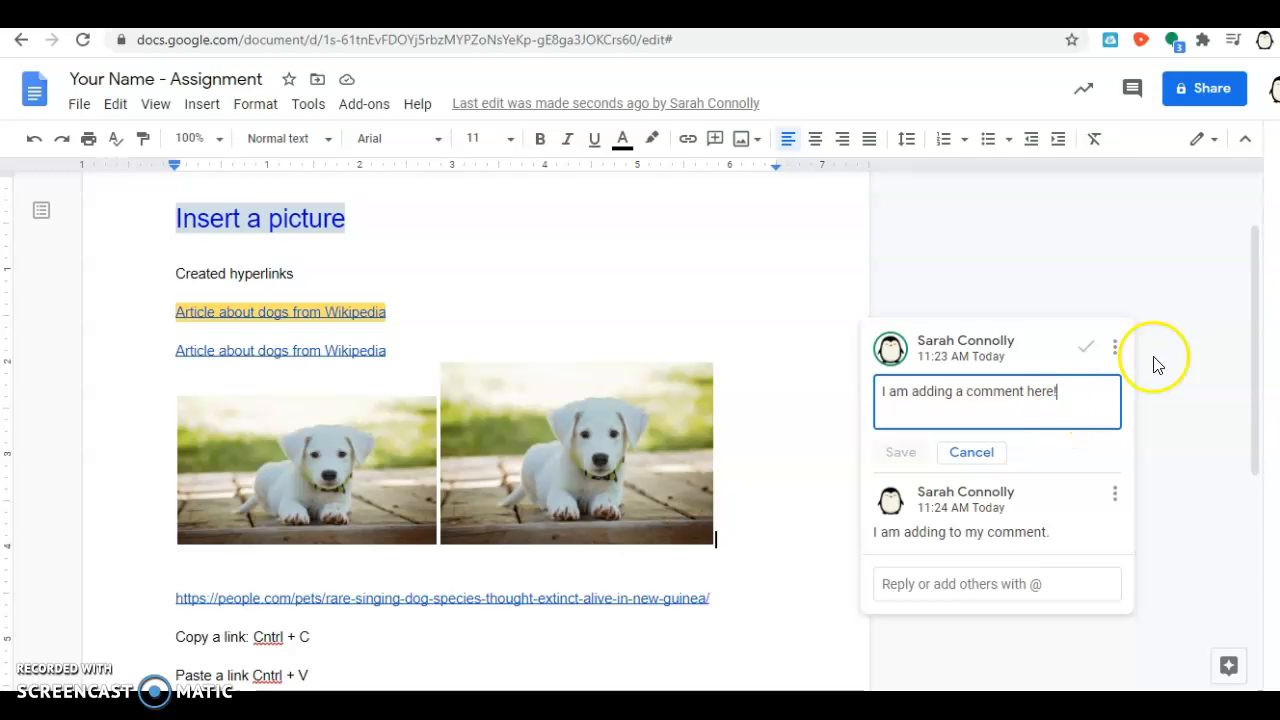
pyautogui.write('I am editing.')
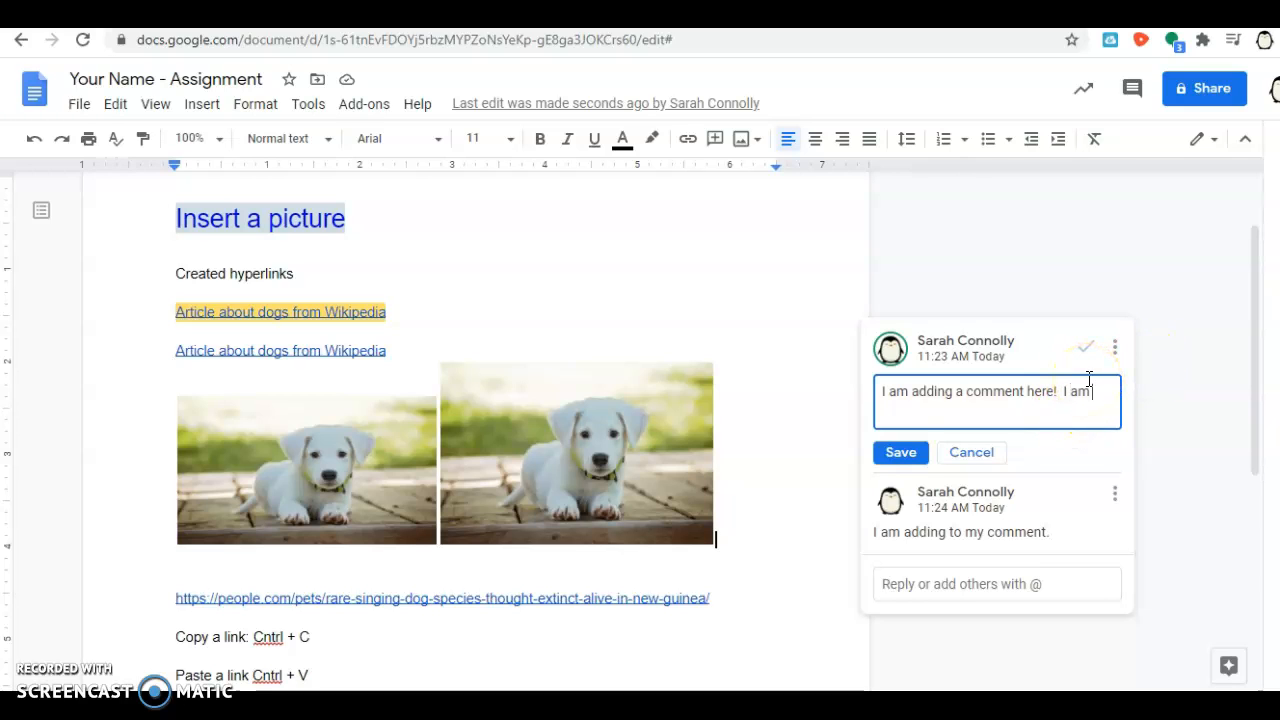
pyautogui.click(900, 452)
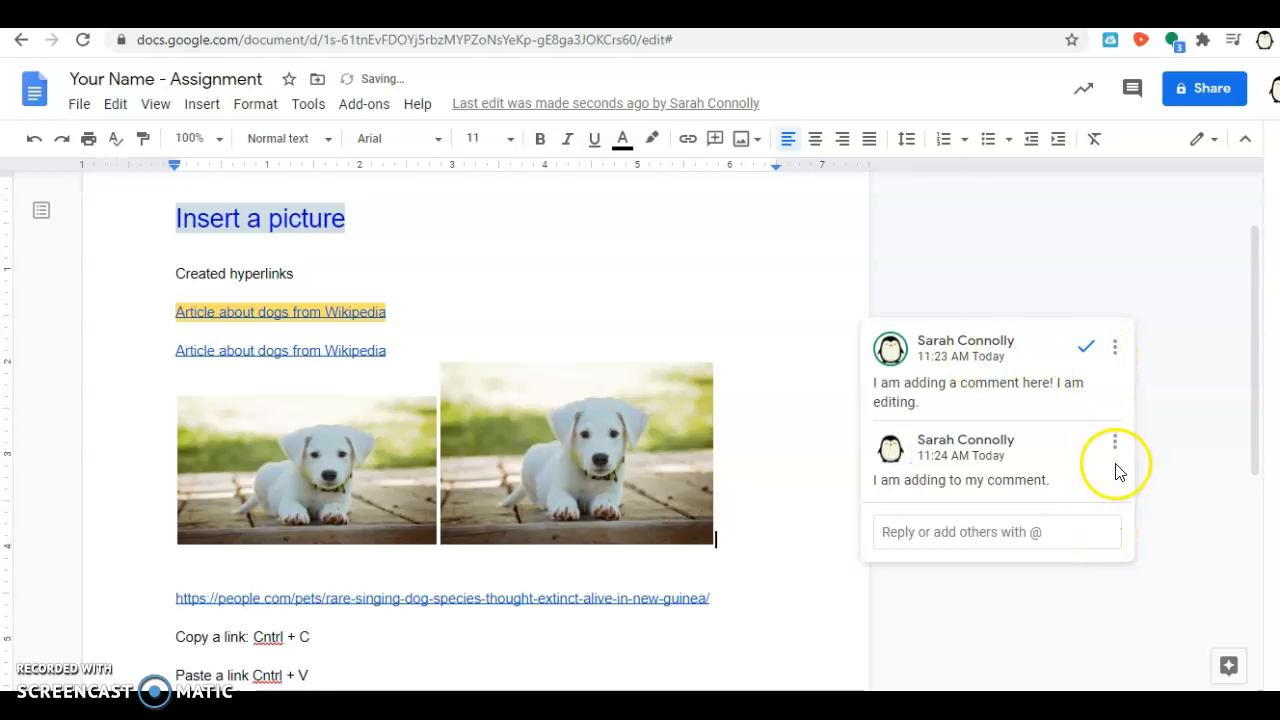
# Step: Delete the reply "I am adding to my comment." from the comment thread on the first Wikipedia link
pyautogui.click(1117, 446)
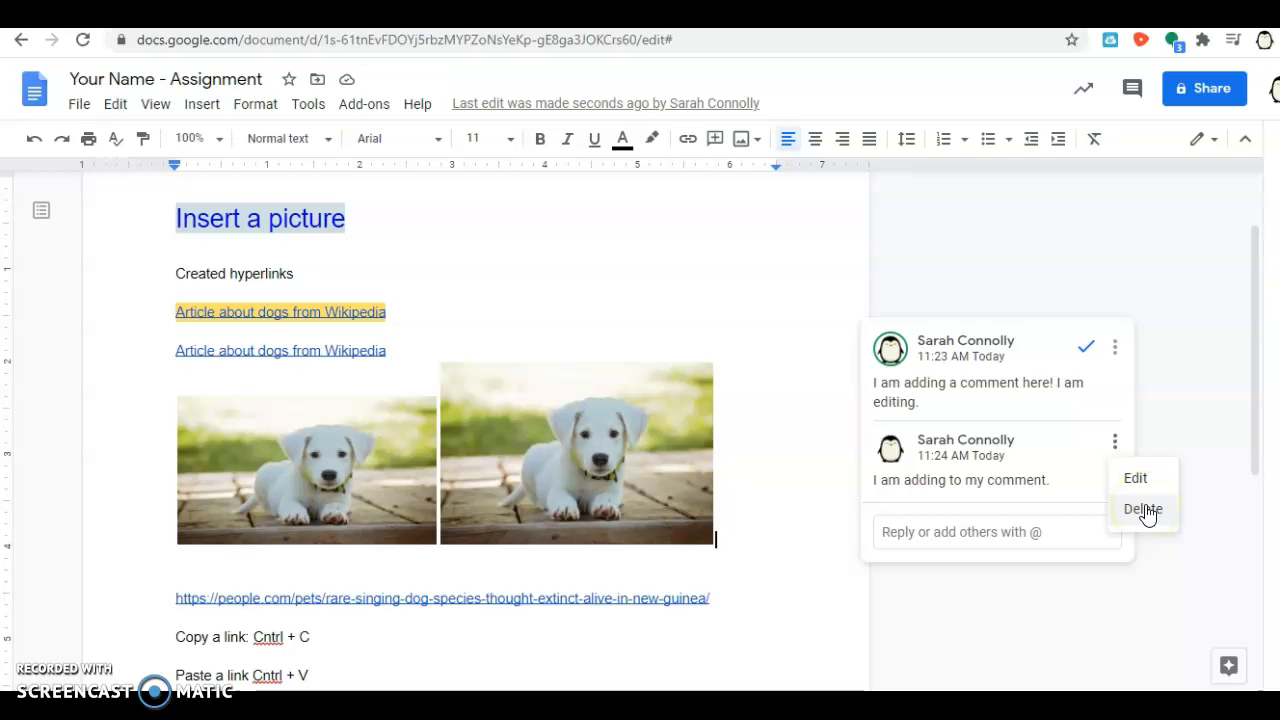
pyautogui.click(1117, 444)
pyautogui.click(1118, 445)
pyautogui.click(1136, 520)
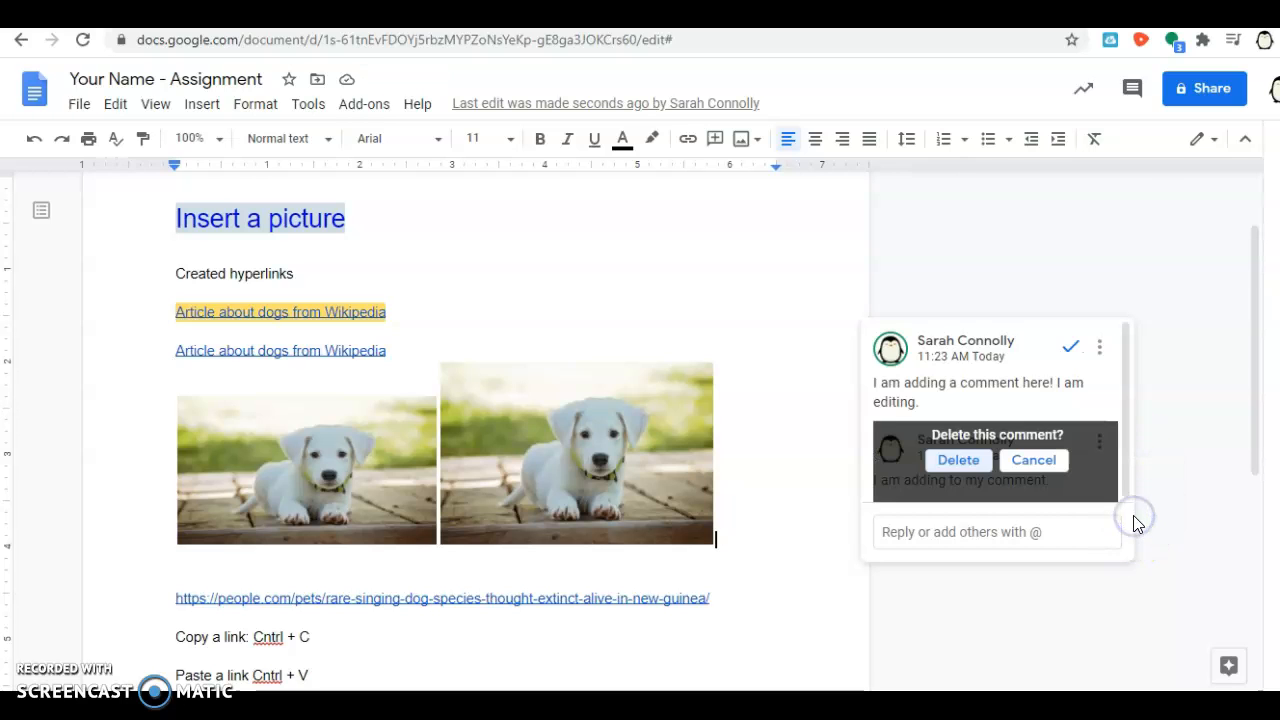
pyautogui.click(956, 461)
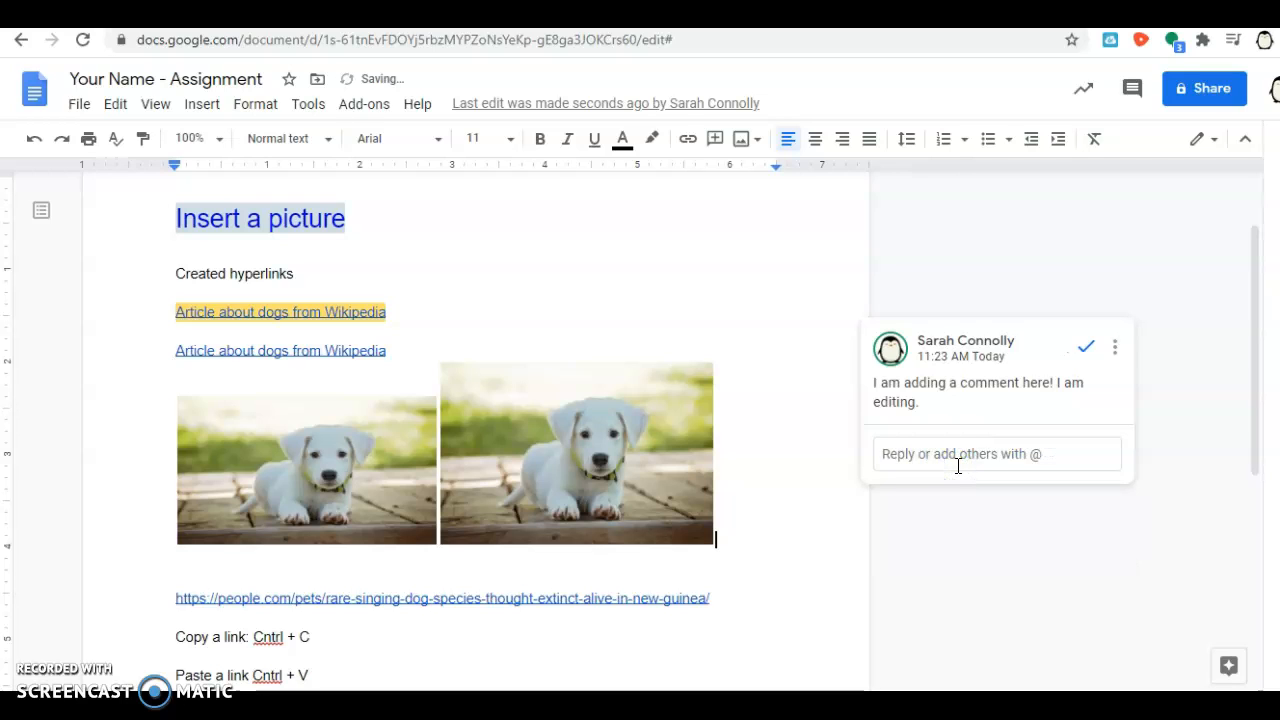
# Step: Delete the whole comment thread attached to the first "Article about dogs from Wikipedia" link
pyautogui.click(1115, 347)
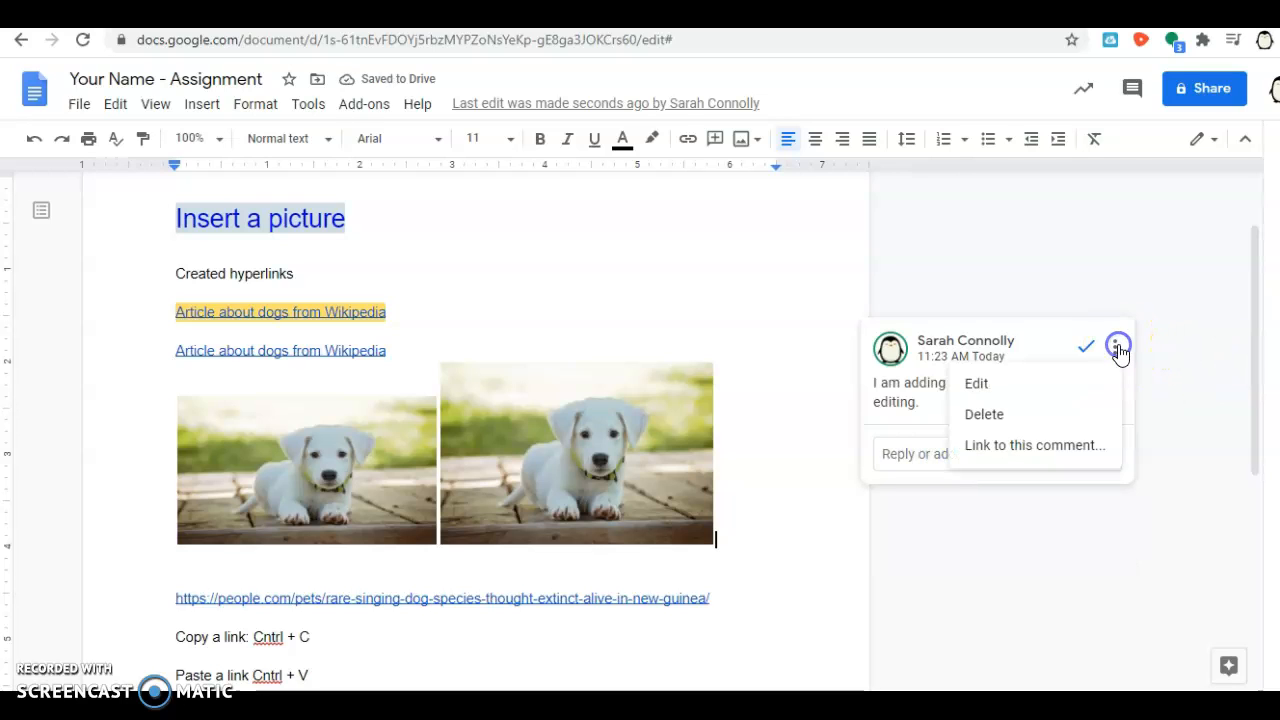
pyautogui.click(1050, 418)
pyautogui.click(947, 355)
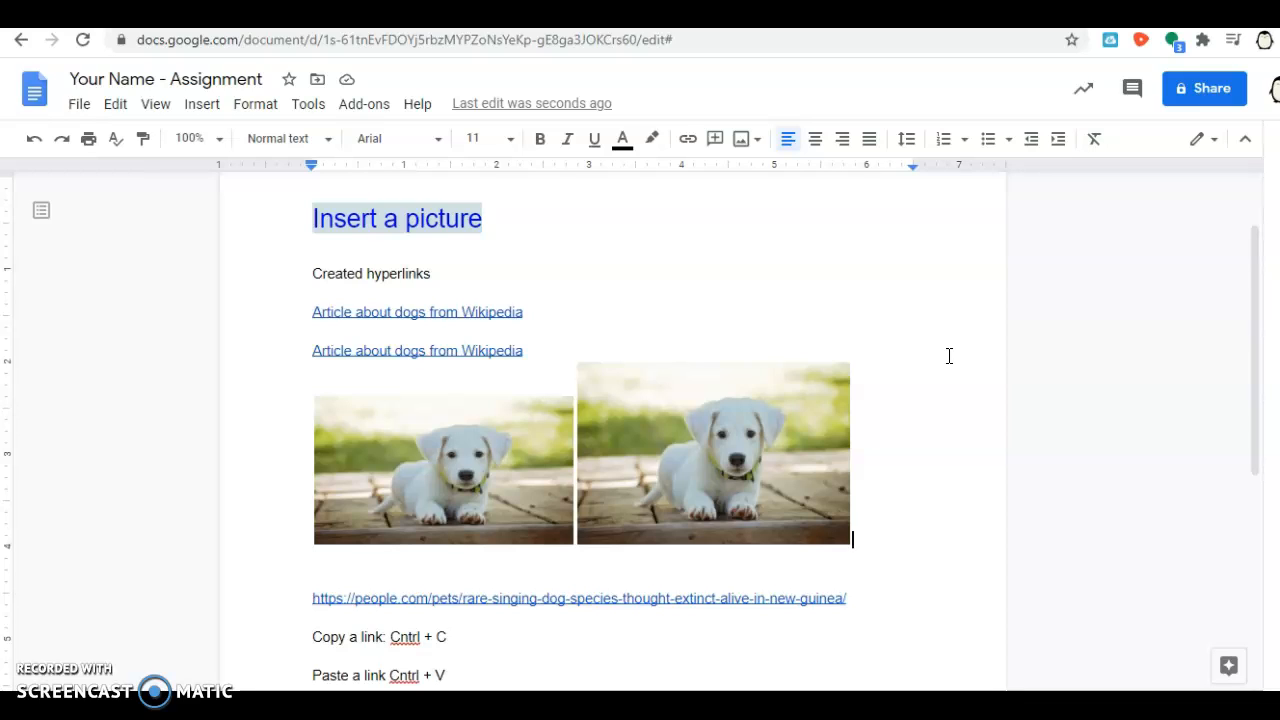
pyautogui.click(983, 275)
pyautogui.click(860, 277)
pyautogui.click(618, 341)
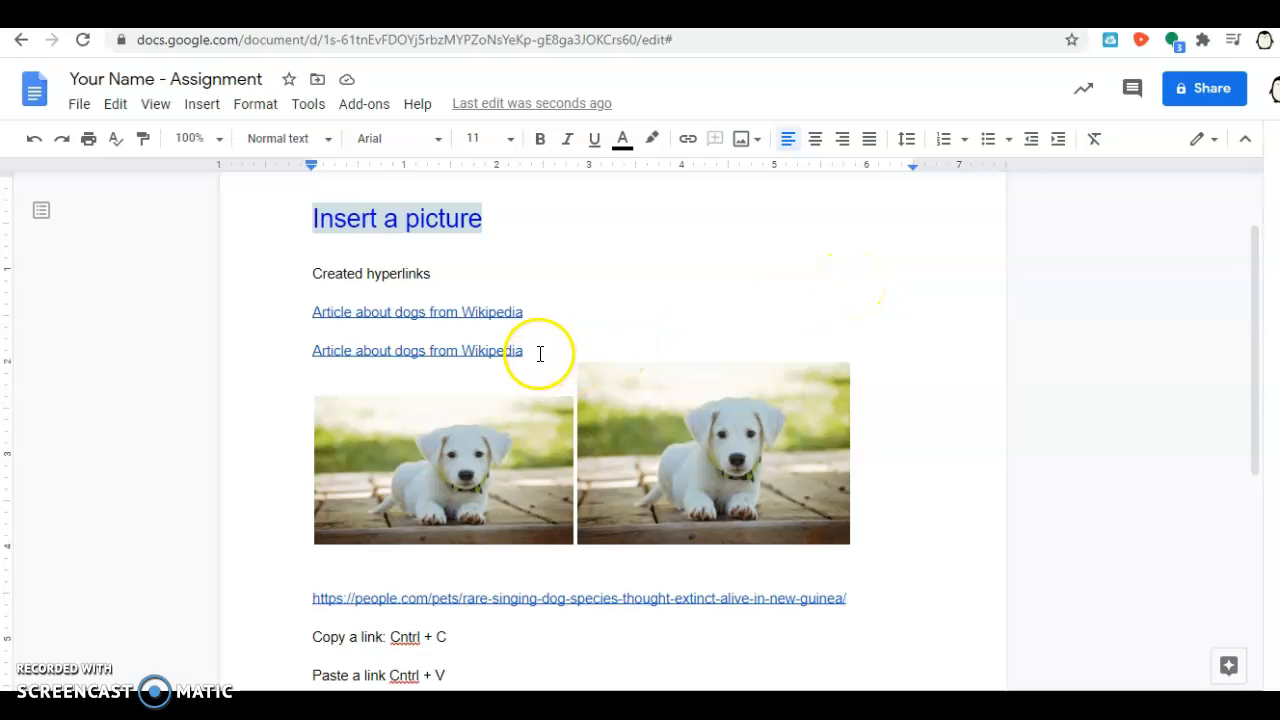
# Step: Try center, right and justified alignment on "Created hyperlinks" and the two Wikipedia links, and restore left alignment
pyautogui.moveTo(534, 351); pyautogui.dragTo(289, 269)
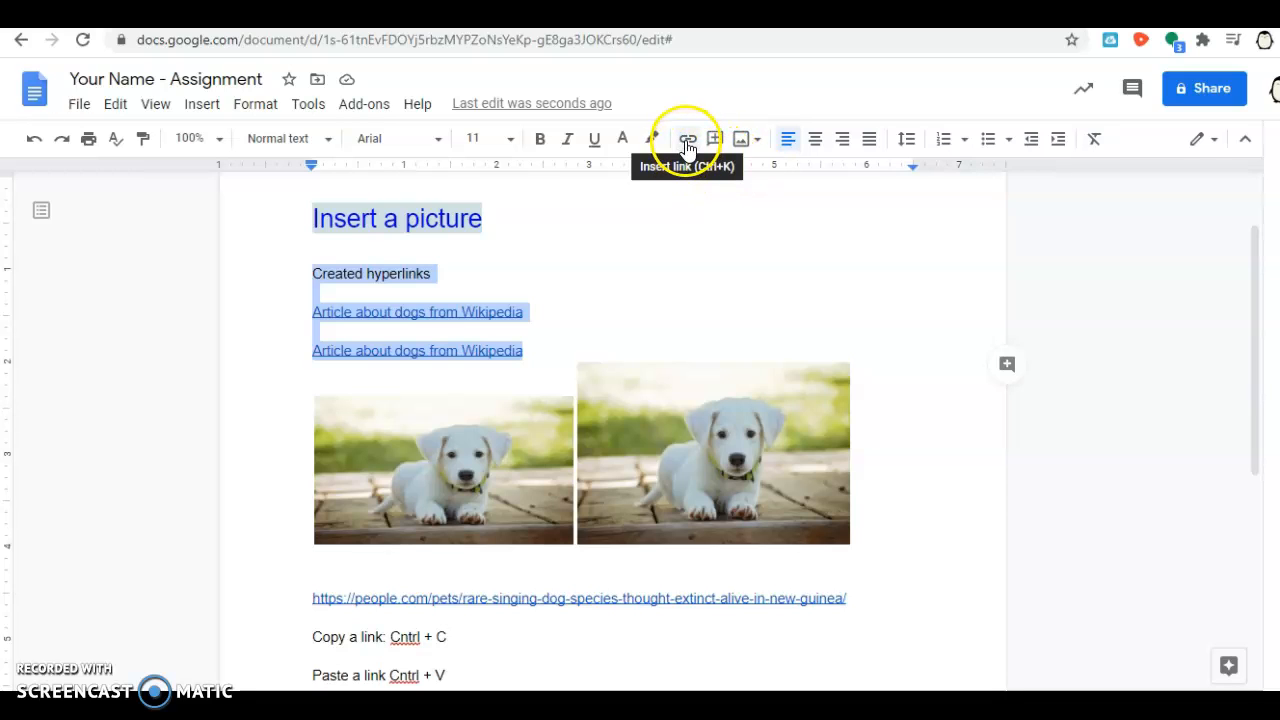
pyautogui.click(818, 150)
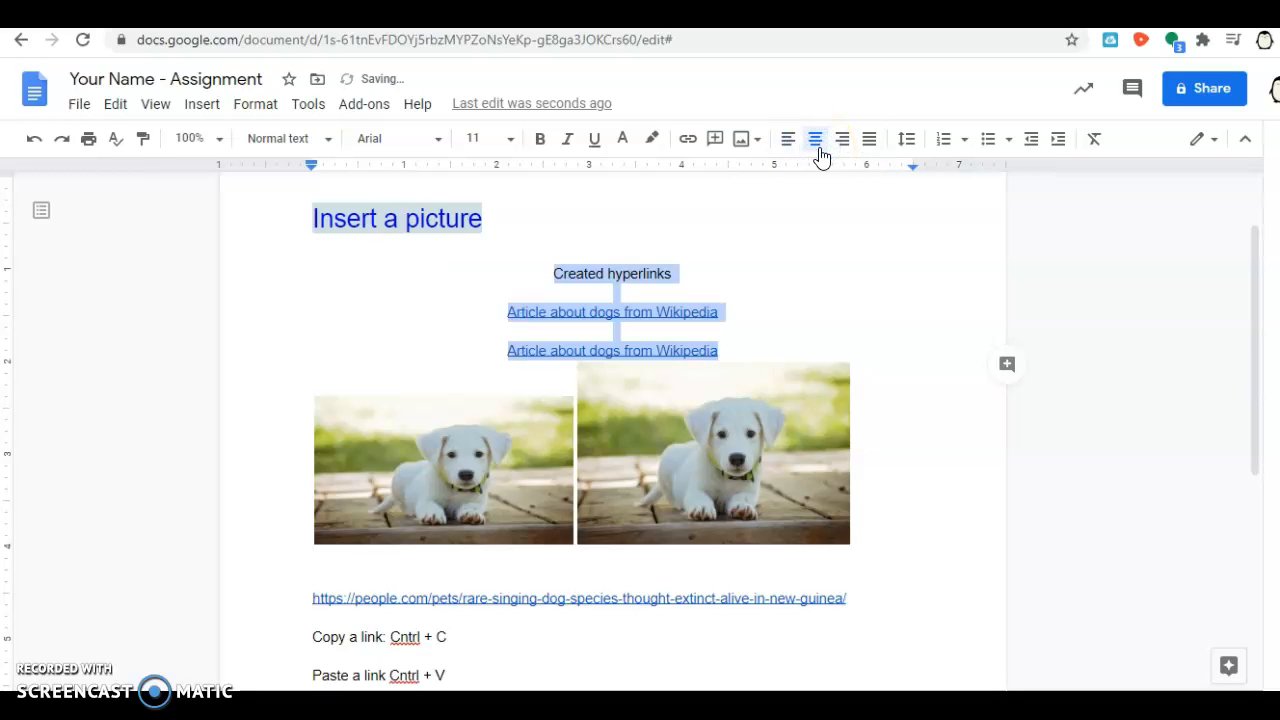
pyautogui.click(844, 143)
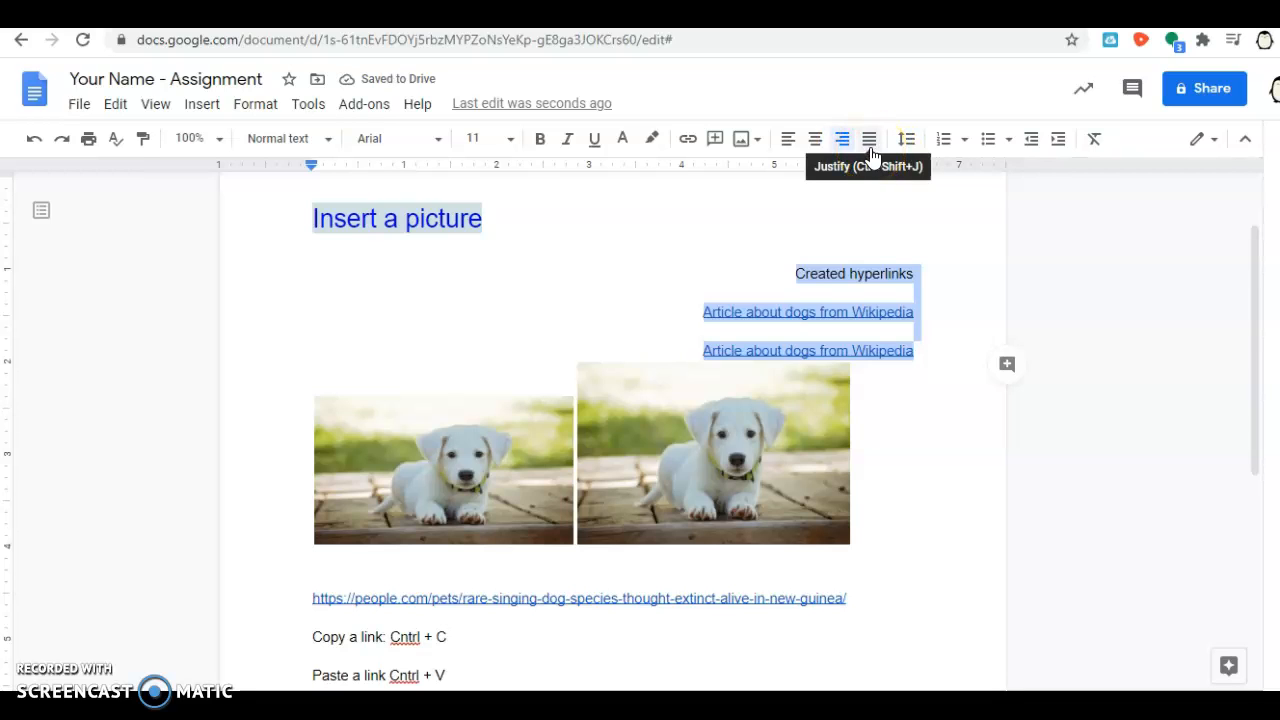
pyautogui.click(870, 148)
pyautogui.click(790, 148)
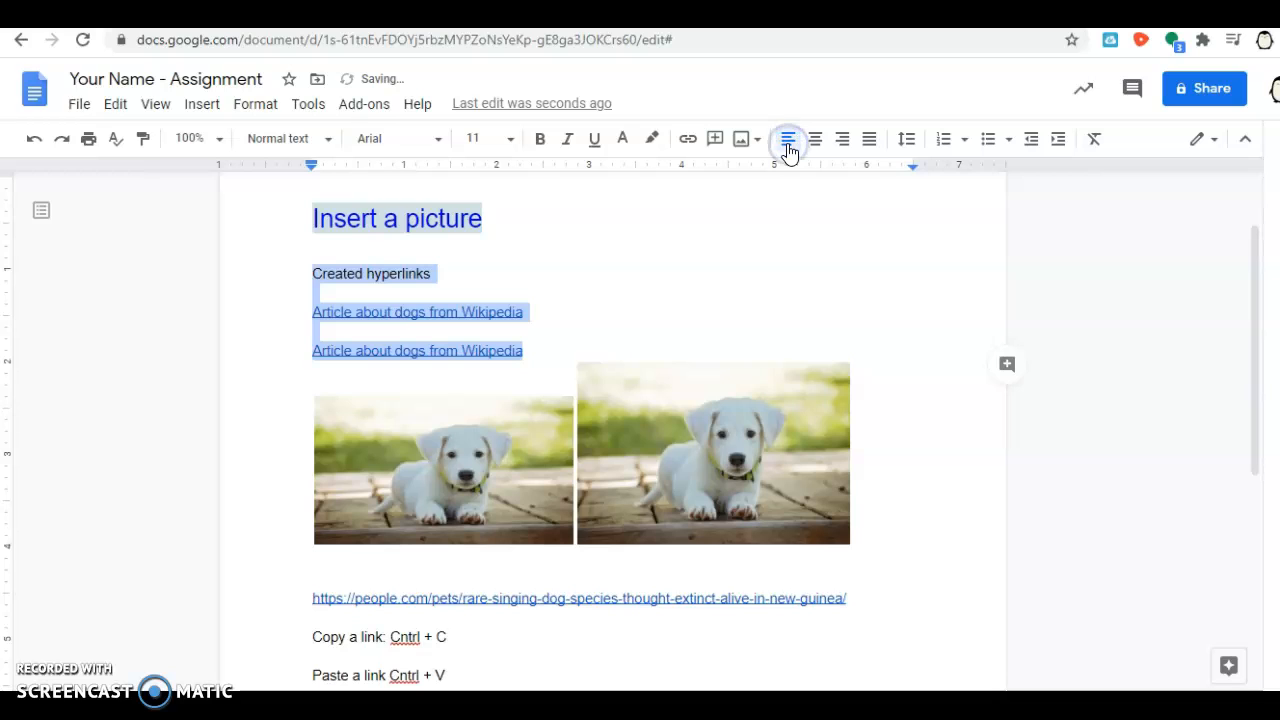
# Step: Try single line spacing on "Created hyperlinks" and the two Wikipedia links, and set it to double
pyautogui.click(910, 145)
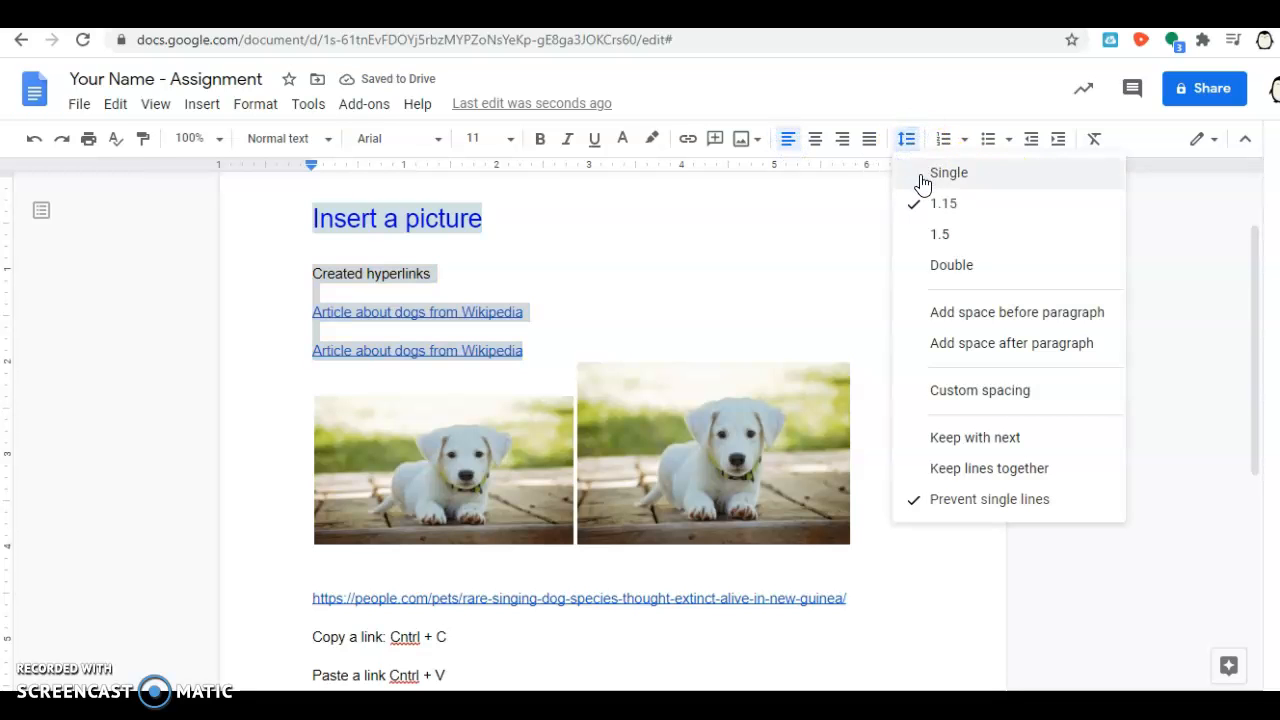
pyautogui.click(921, 184)
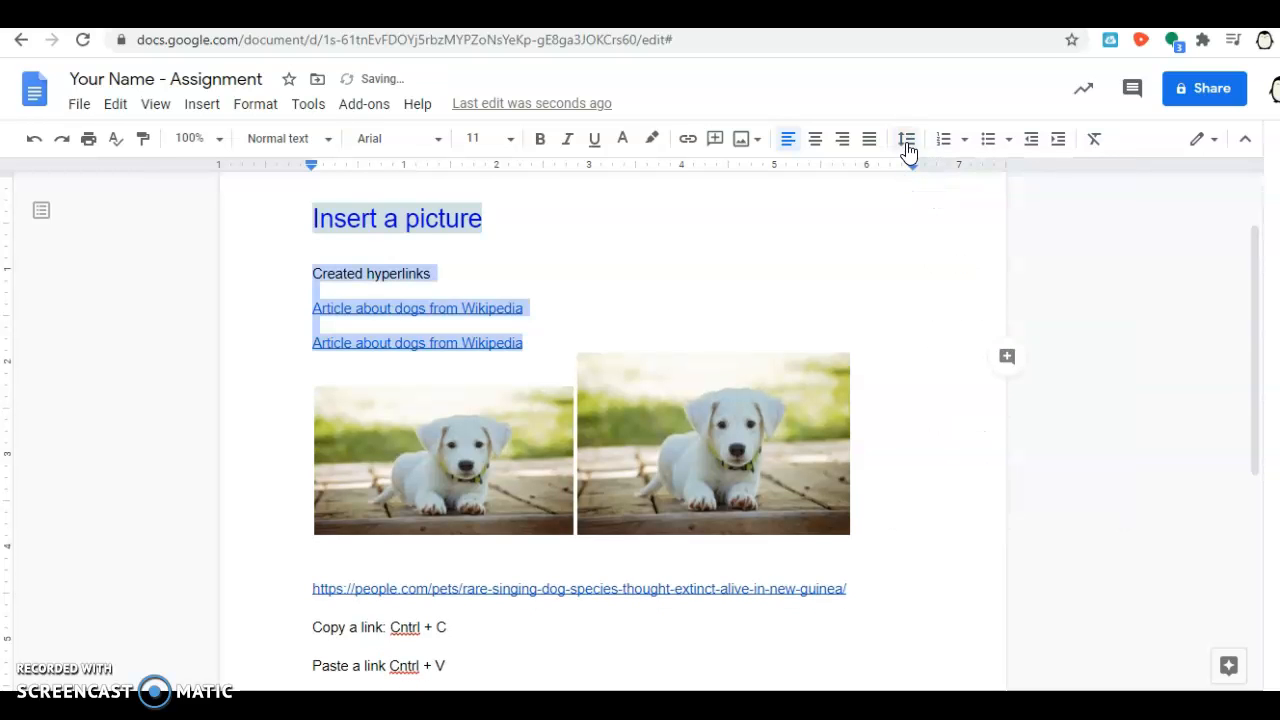
pyautogui.click(908, 148)
pyautogui.click(924, 268)
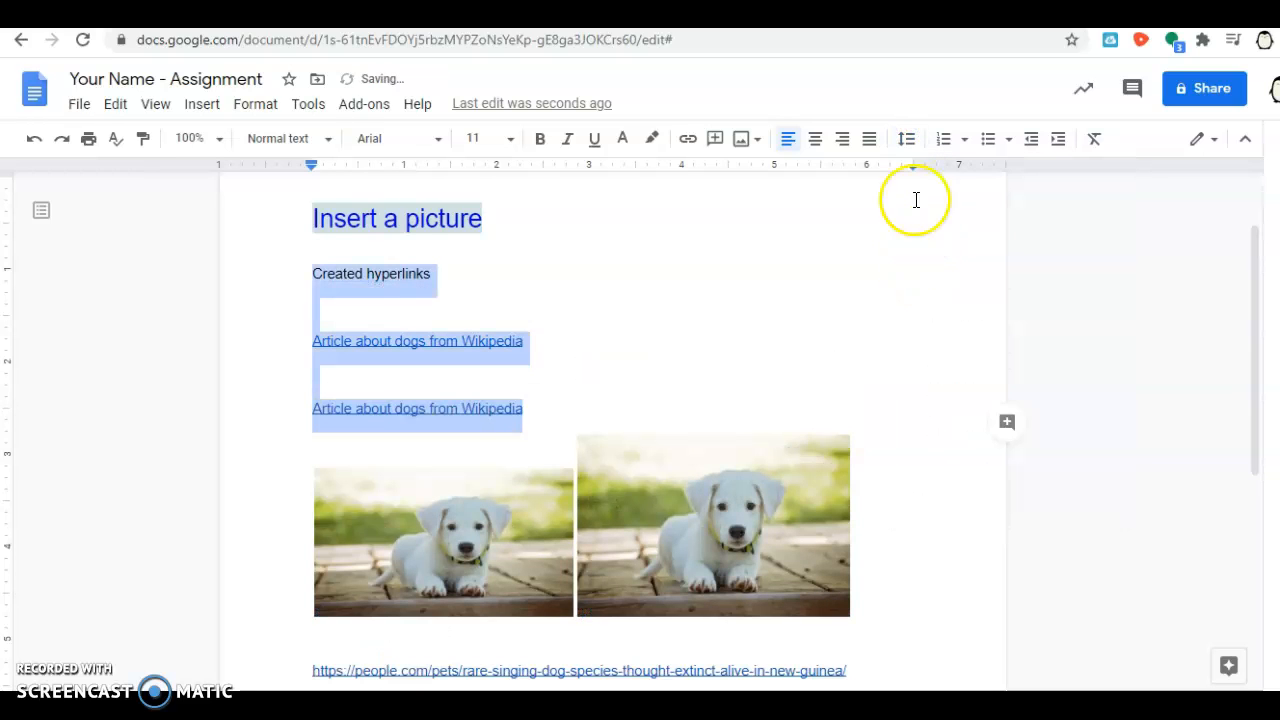
# Step: Turn the three selected lines of text into a numbered list and remove the numbers from the blank lines between them
pyautogui.click(946, 143)
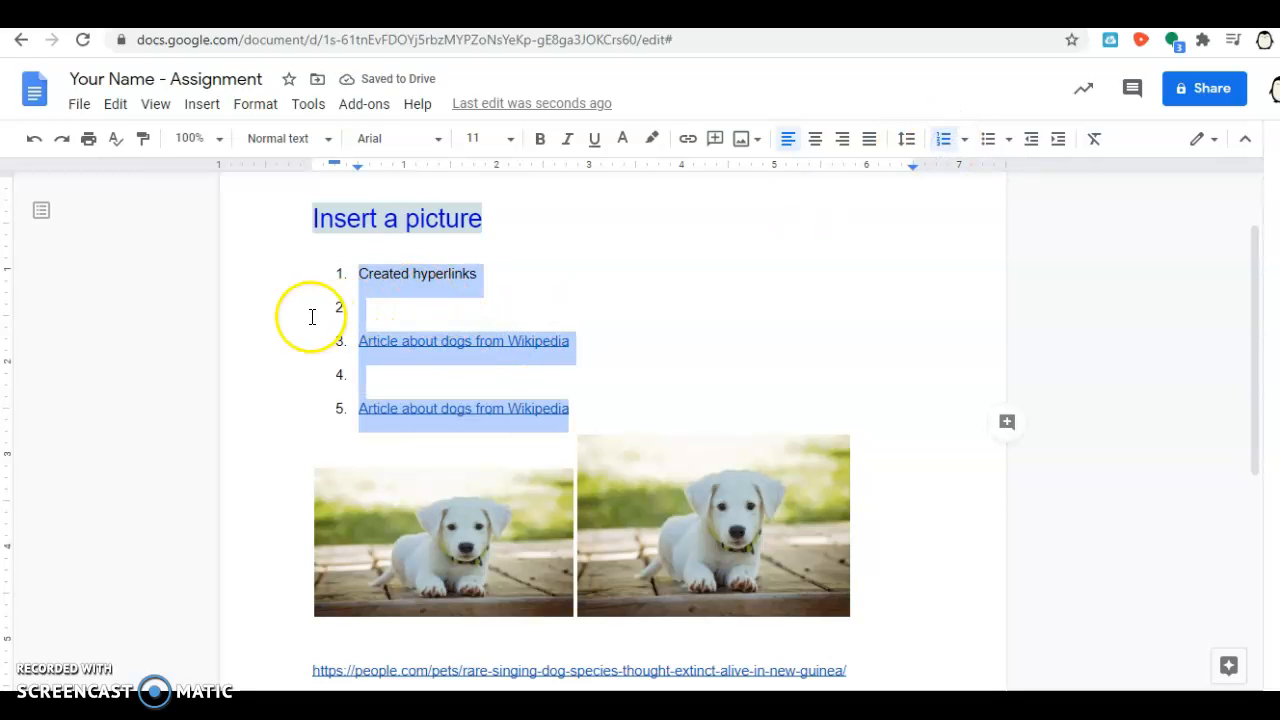
pyautogui.click(409, 310)
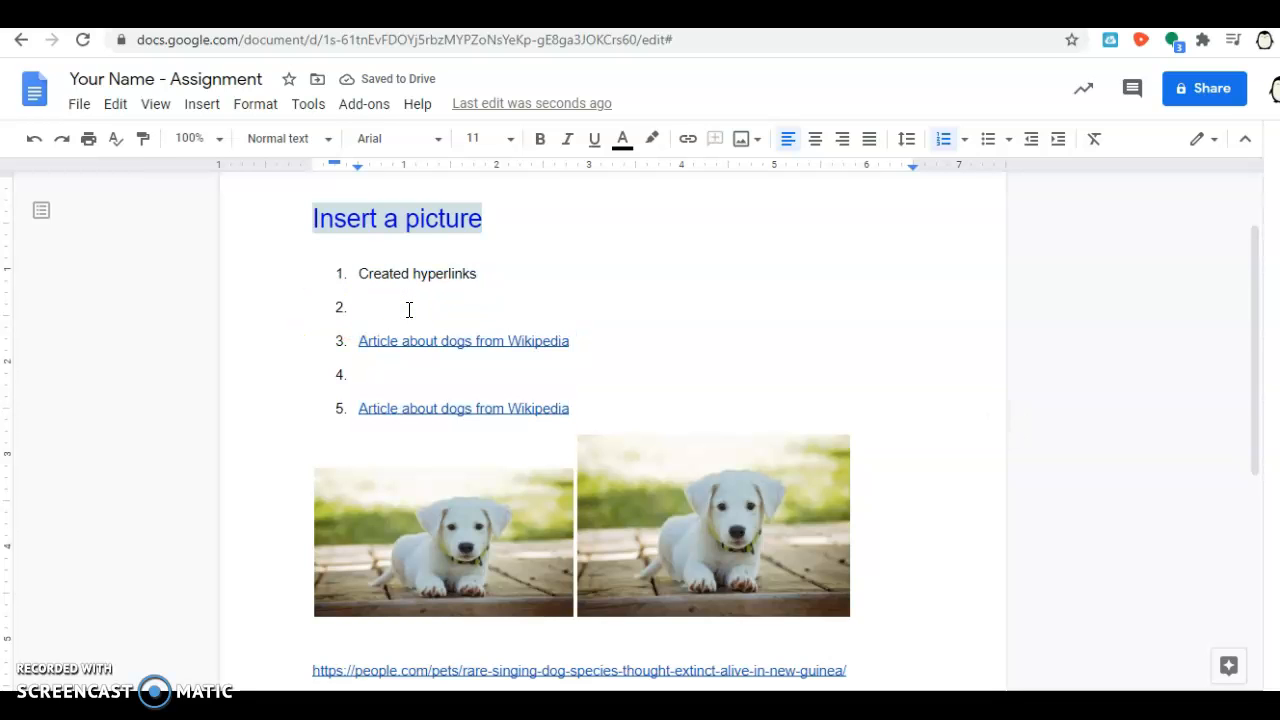
pyautogui.press('BackSpace')
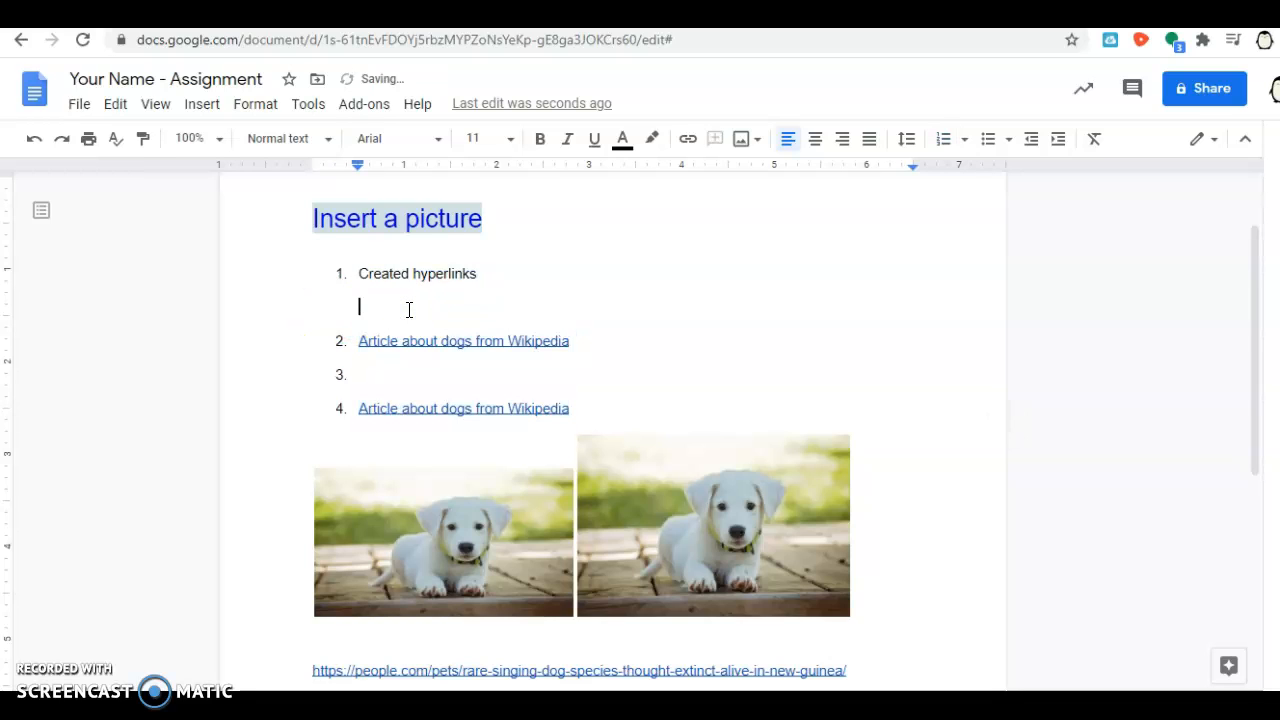
pyautogui.click(388, 376)
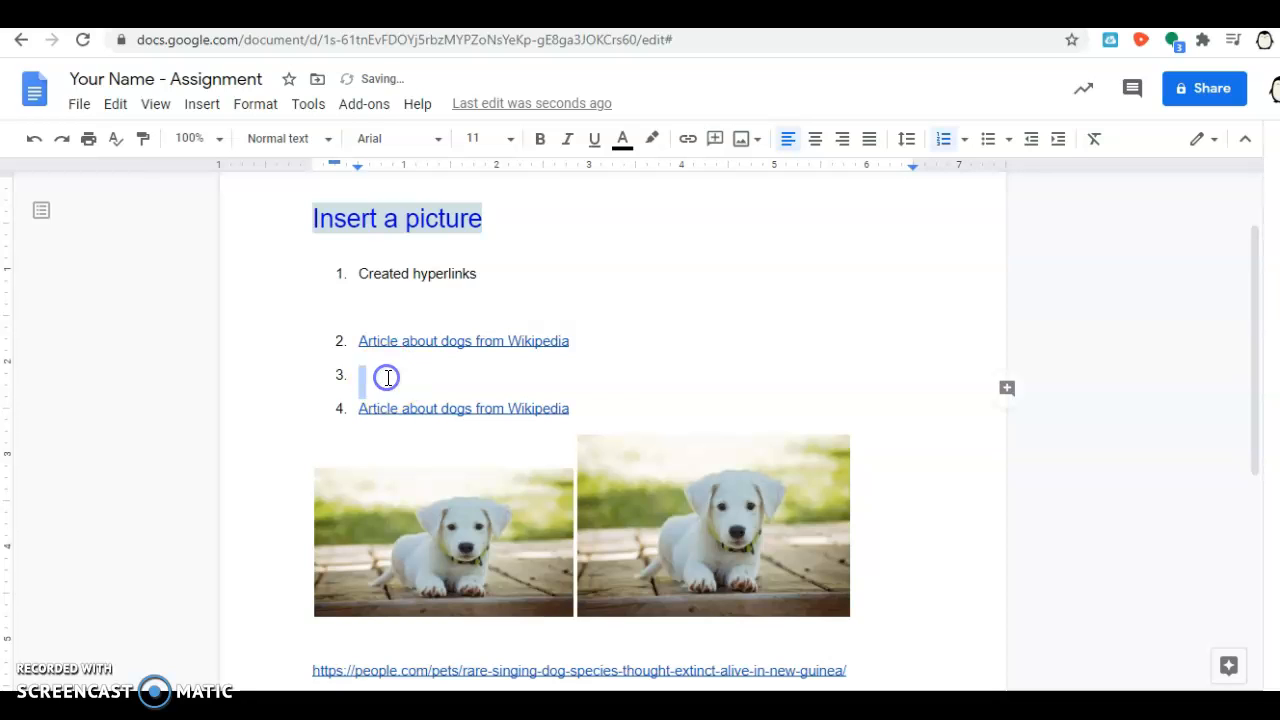
pyautogui.press('BackSpace')
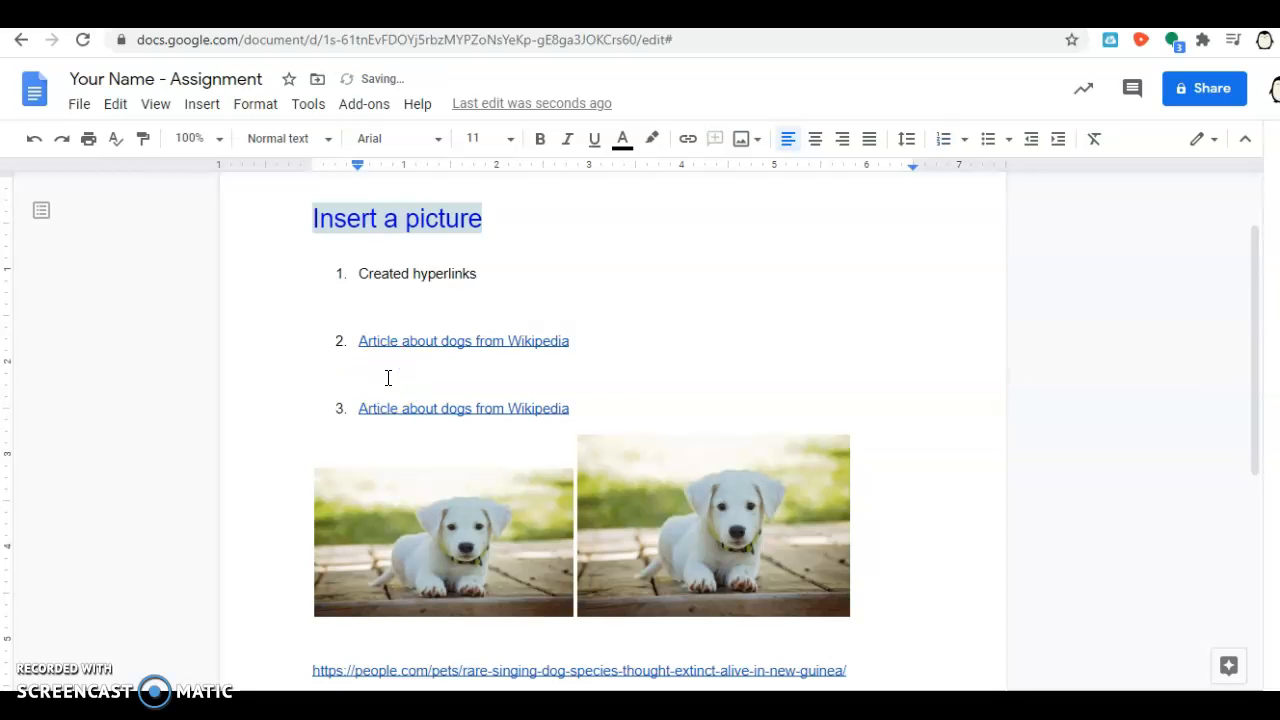
# Step: Convert the numbered list to bullets, and remove the bullets from the blank lines and the first Wikipedia link
pyautogui.moveTo(600, 415); pyautogui.dragTo(309, 268)
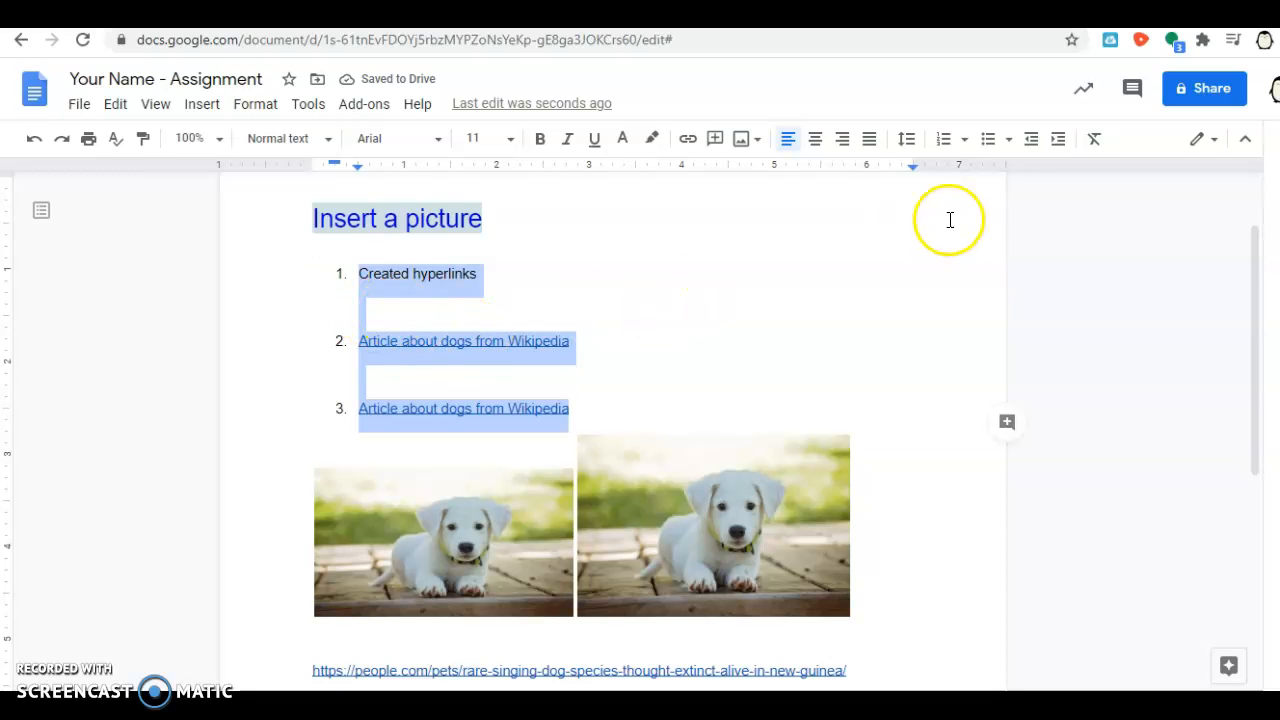
pyautogui.click(990, 143)
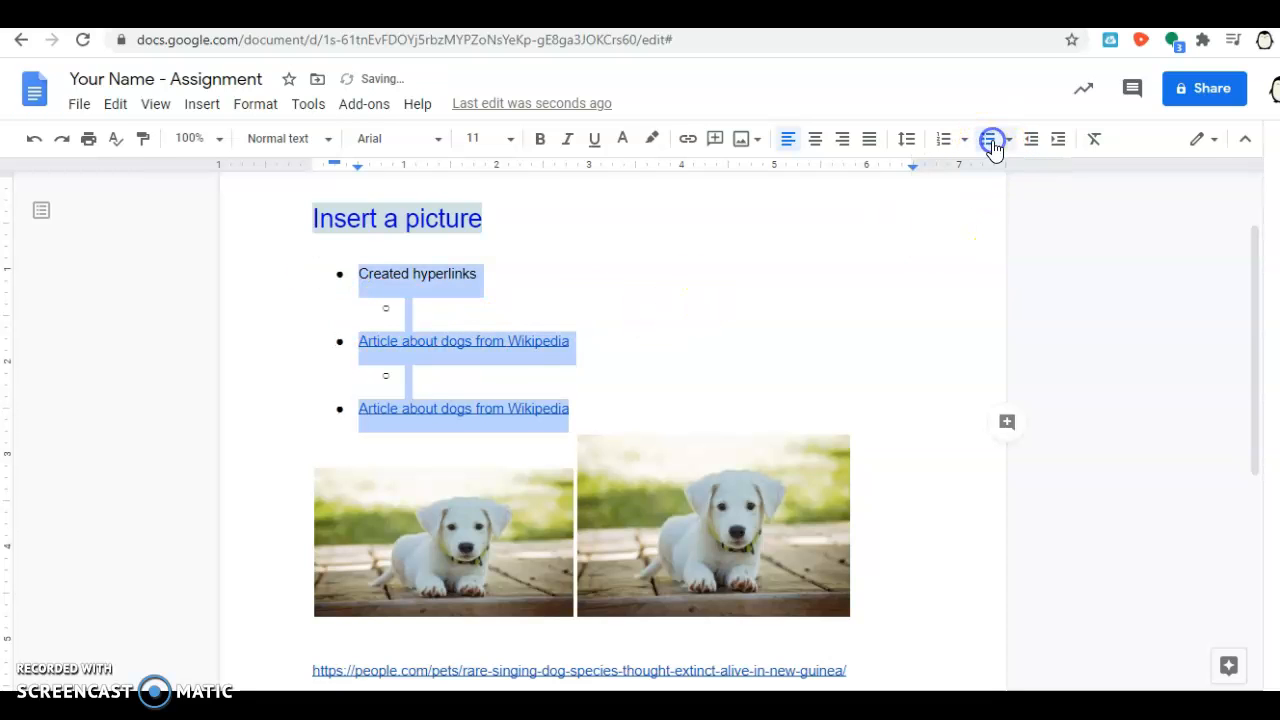
pyautogui.click(463, 306)
pyautogui.press('BackSpace')
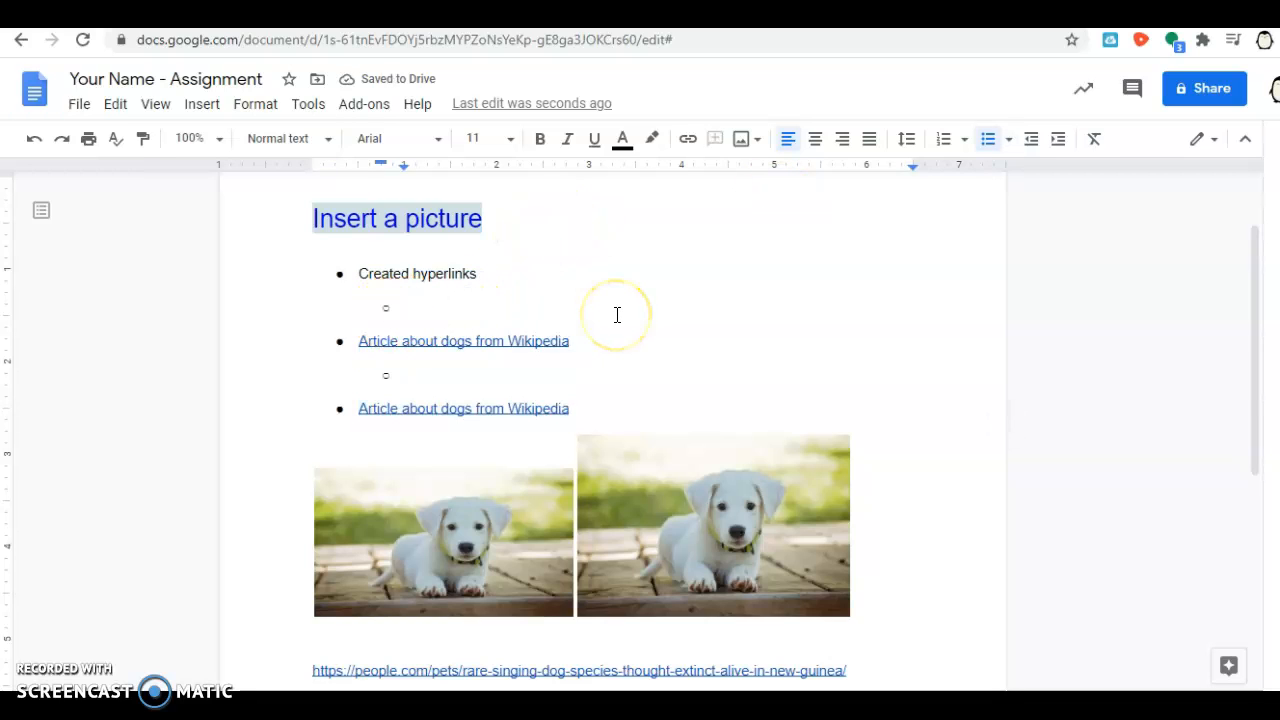
pyautogui.press('BackSpace')
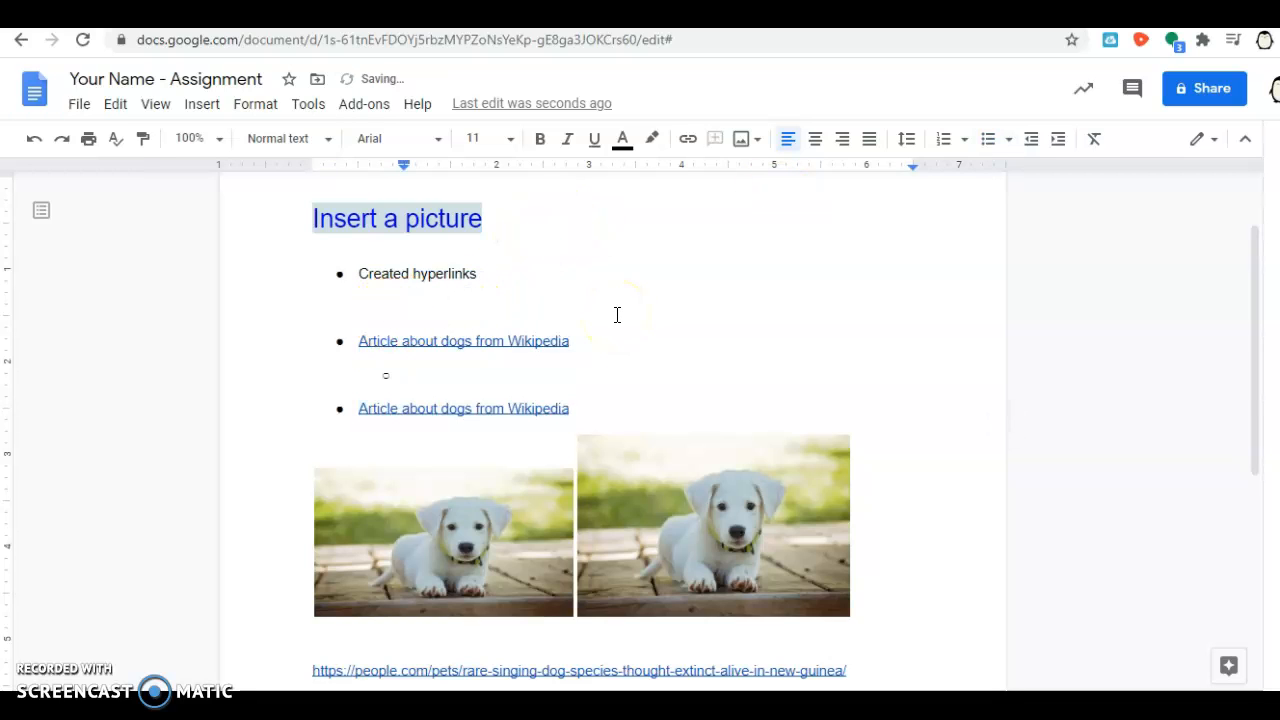
pyautogui.click(523, 371)
pyautogui.press('BackSpace')
pyautogui.click(359, 341)
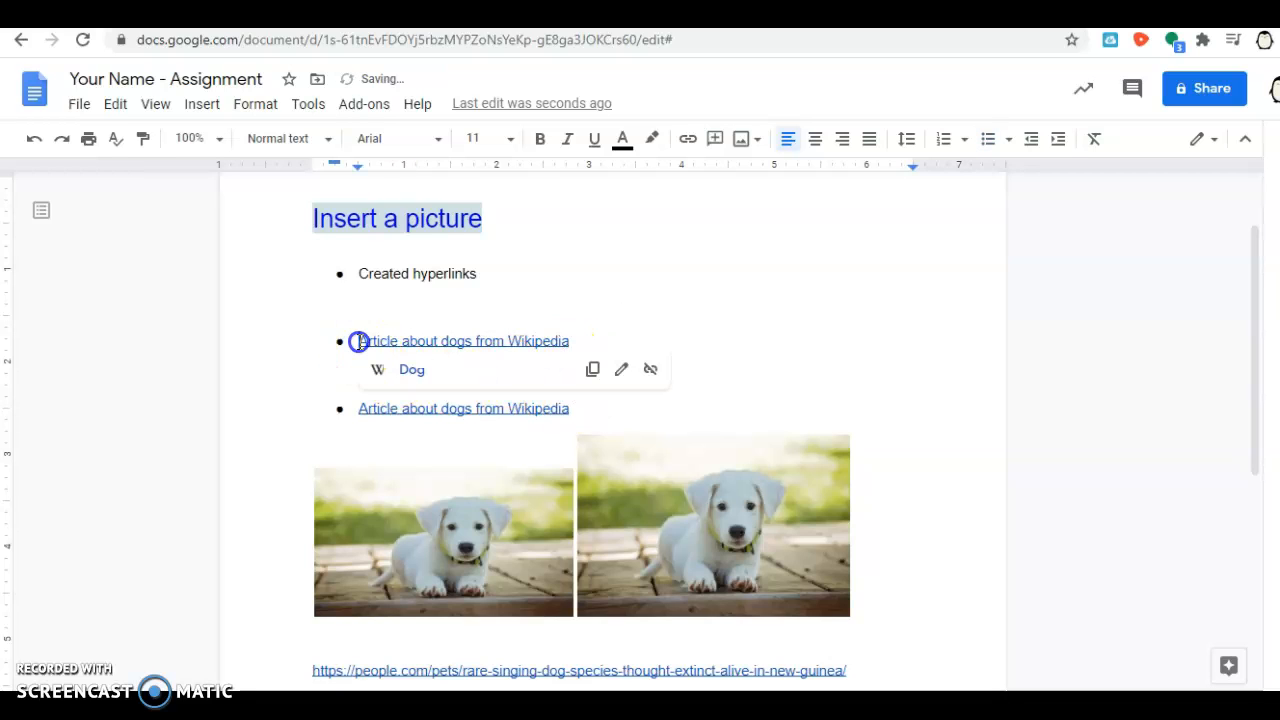
pyautogui.press('BackSpace')
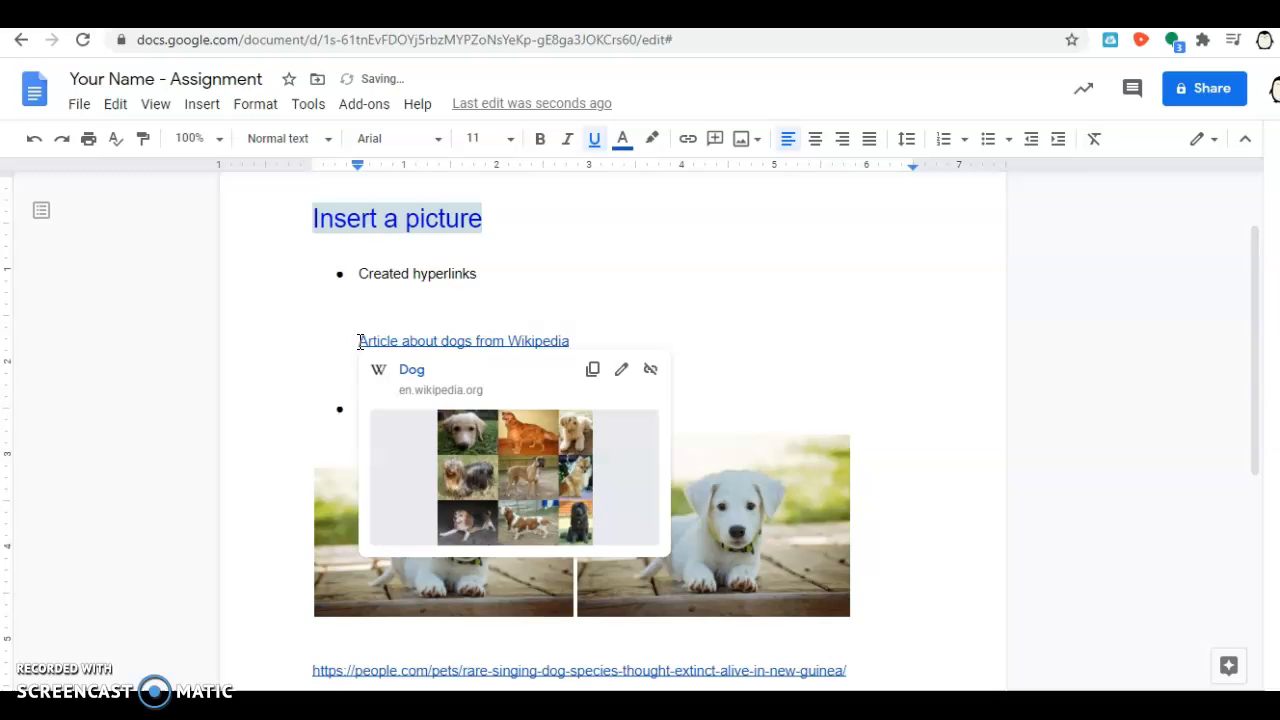
pyautogui.click(677, 294)
# Step: Apply the 1-a-i numbering style to "Created hyperlinks" through the second Wikipedia link, and switch it to the Roman numeral I-A-1 style
pyautogui.moveTo(606, 406); pyautogui.dragTo(314, 269)
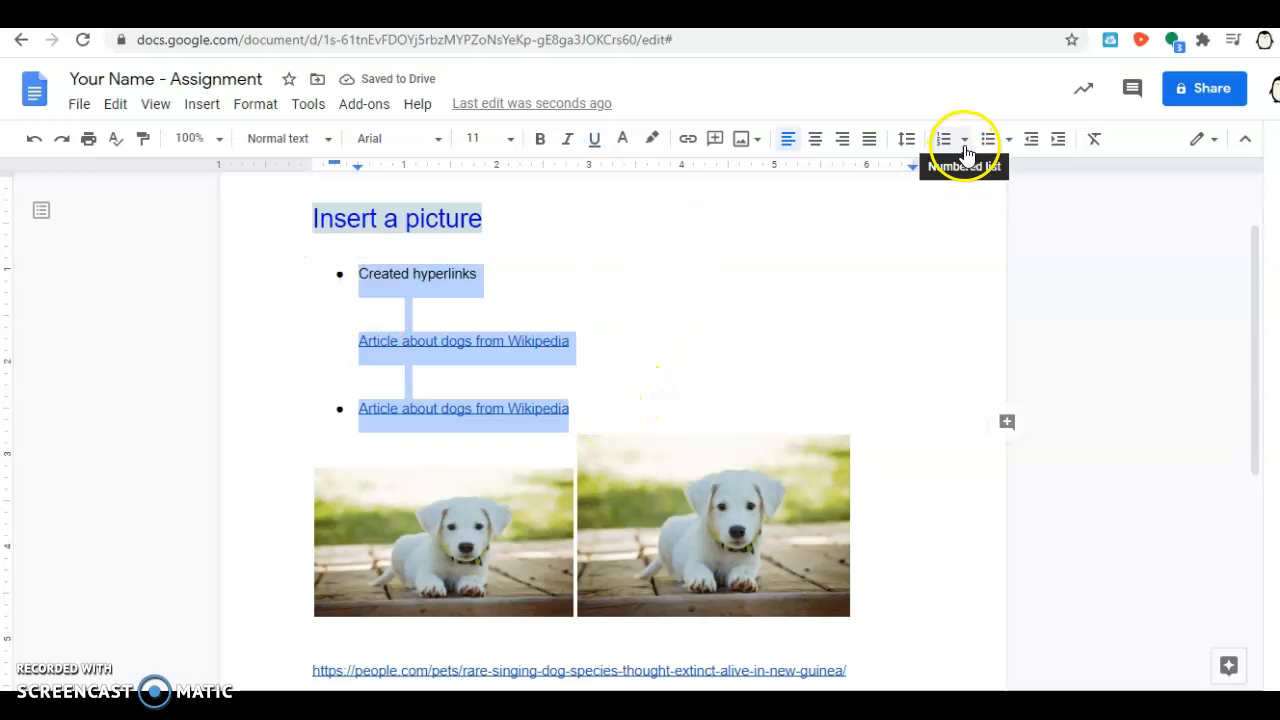
pyautogui.click(965, 142)
pyautogui.click(972, 207)
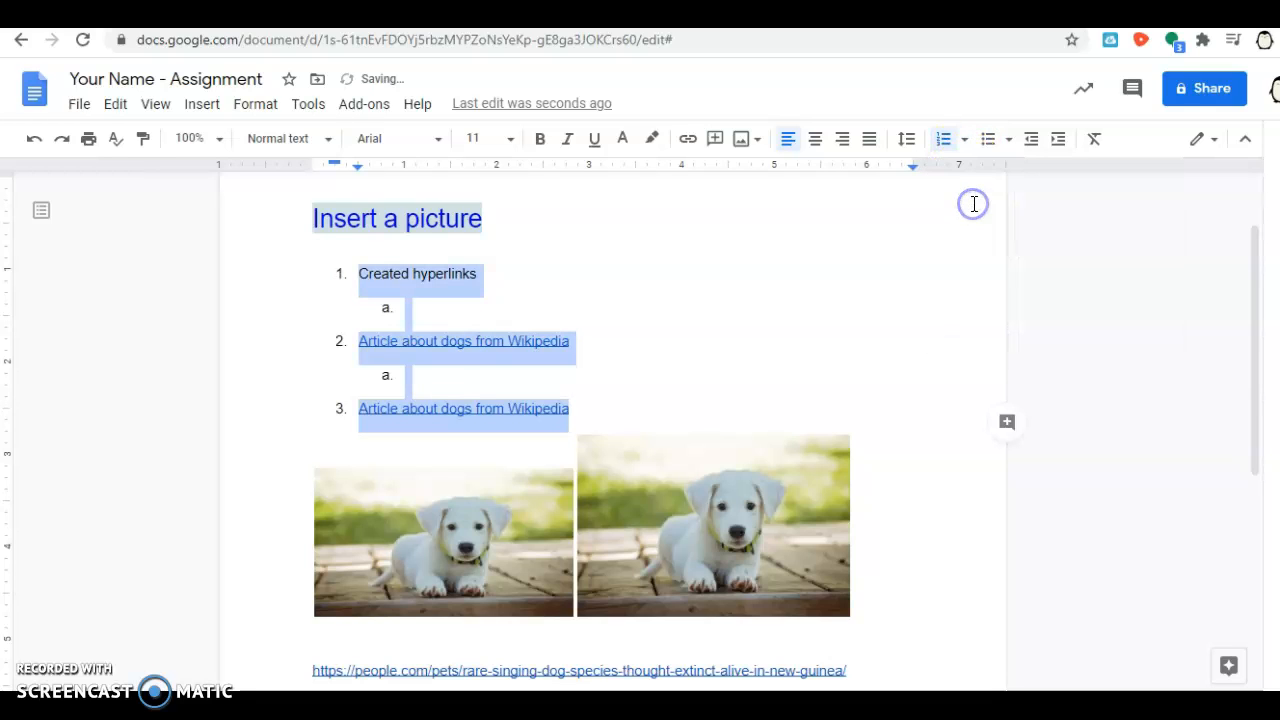
pyautogui.click(964, 140)
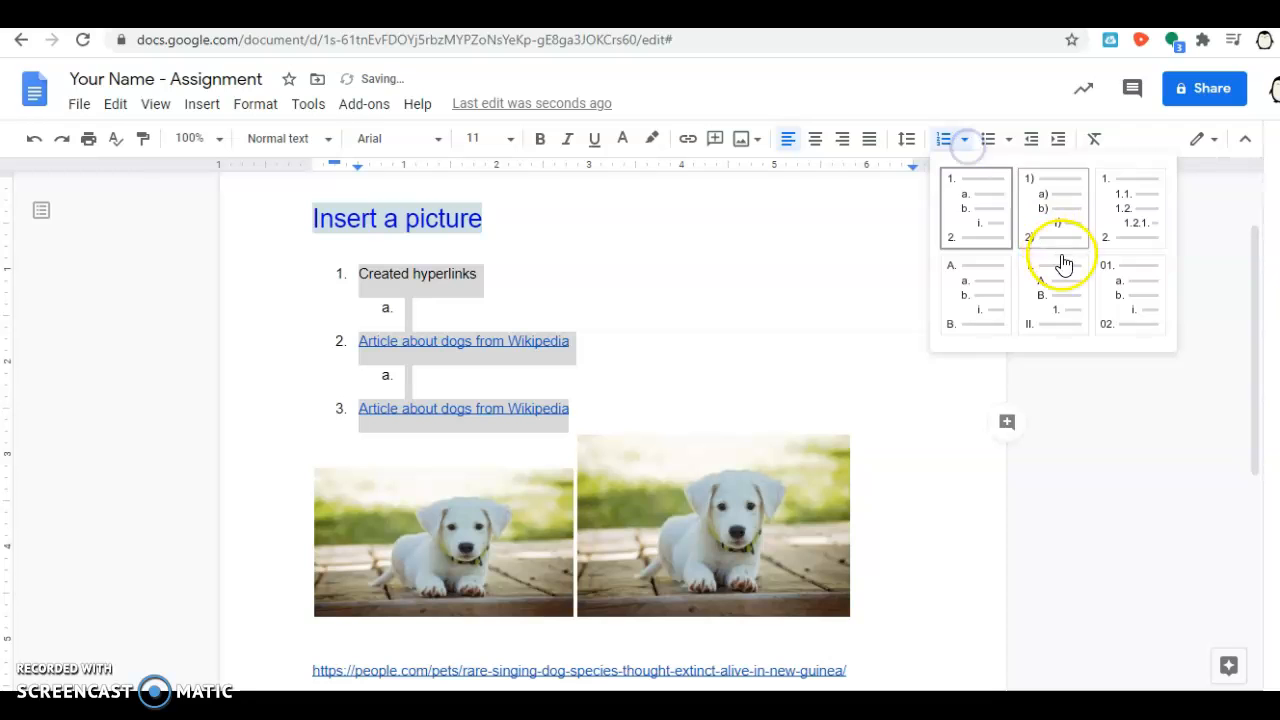
pyautogui.click(1062, 278)
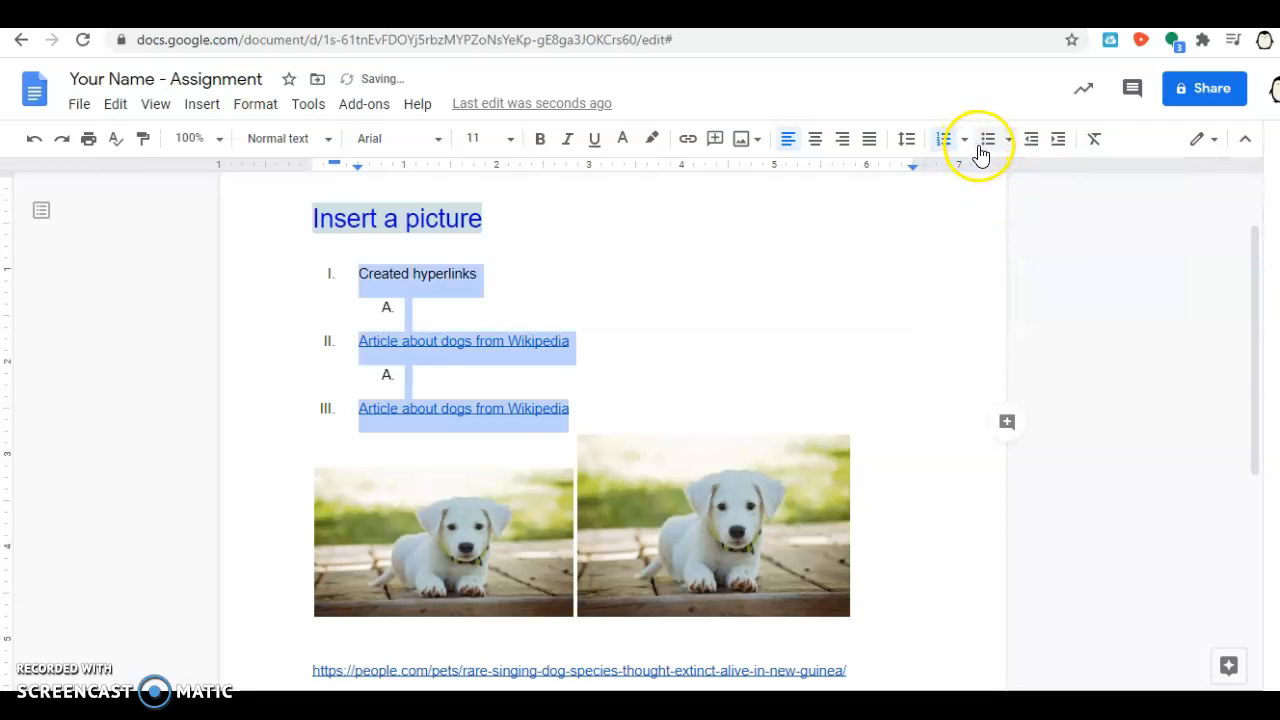
# Step: Try the diamond-and-arrow bullet style on "Created hyperlinks" through the second Wikipedia link, and switch it to the hollow-square style
pyautogui.click(1009, 145)
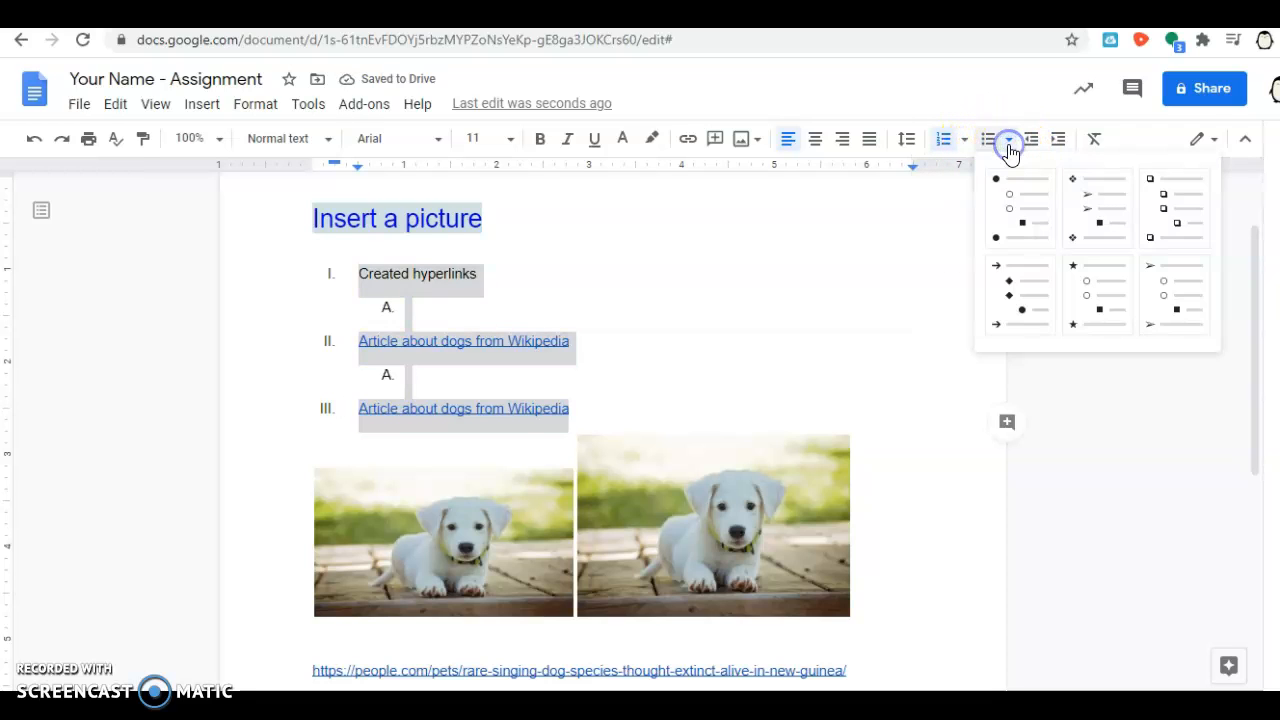
pyautogui.click(1091, 205)
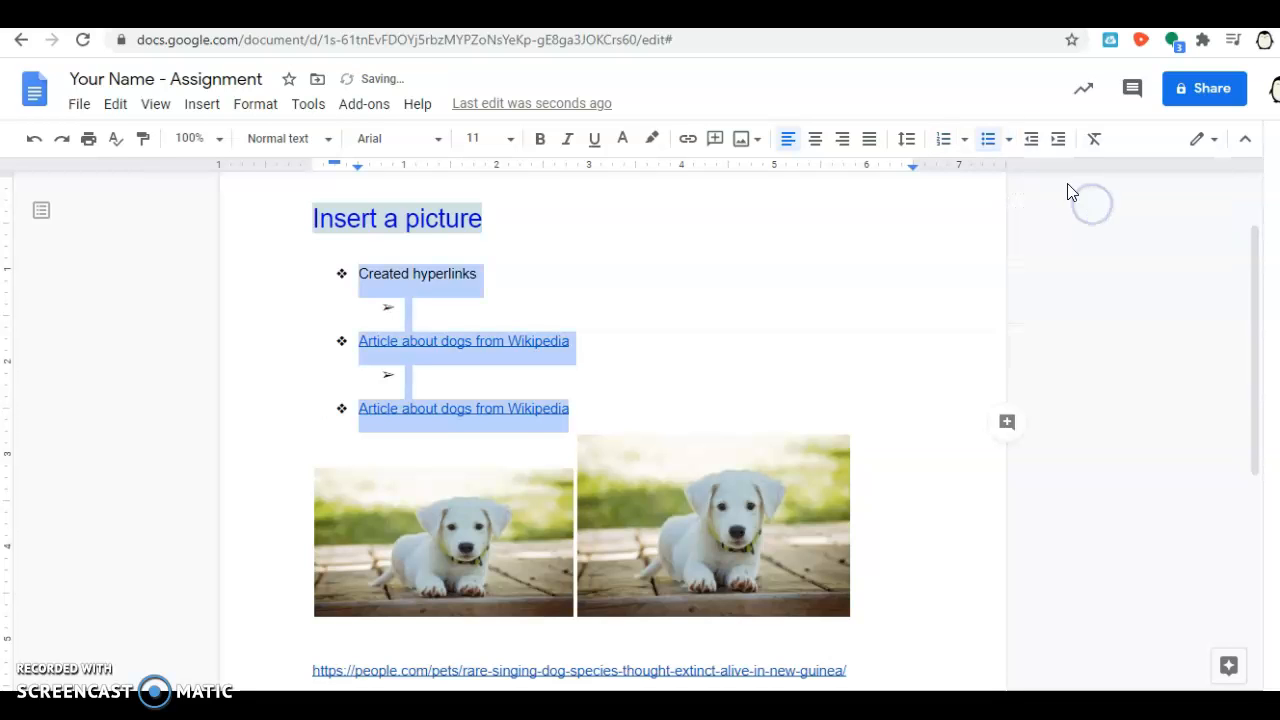
pyautogui.click(1009, 145)
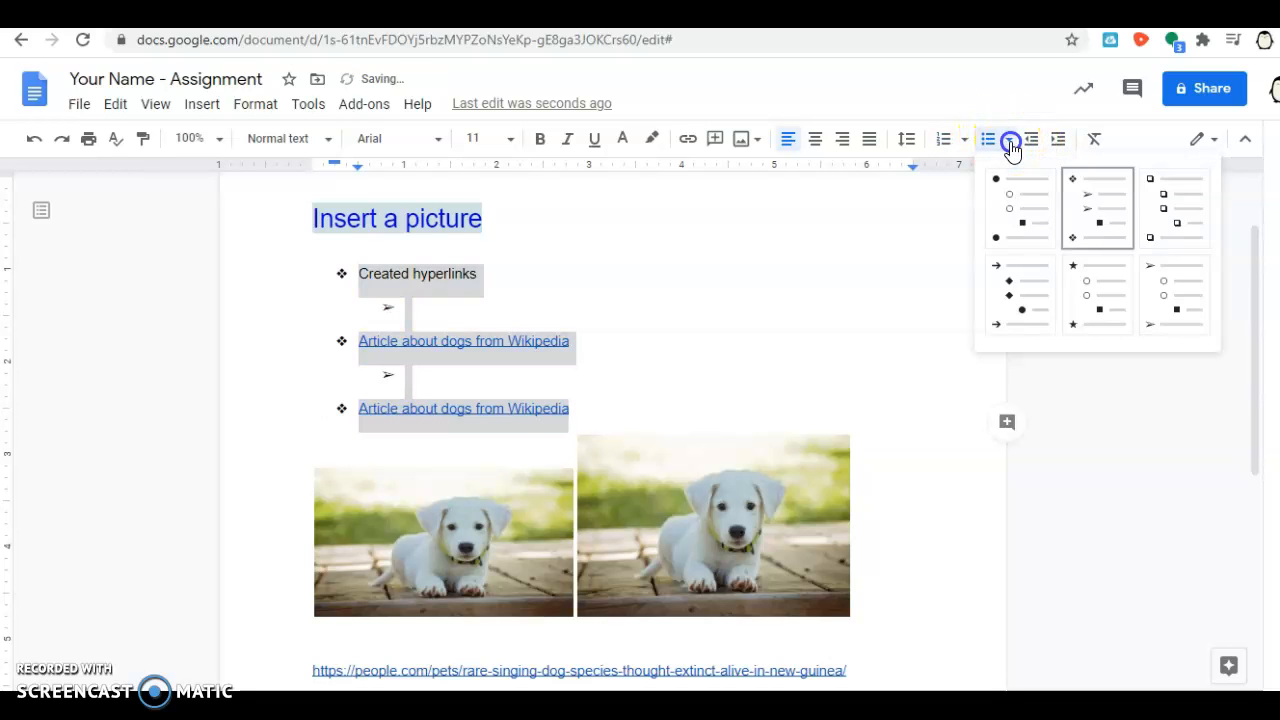
pyautogui.click(1165, 225)
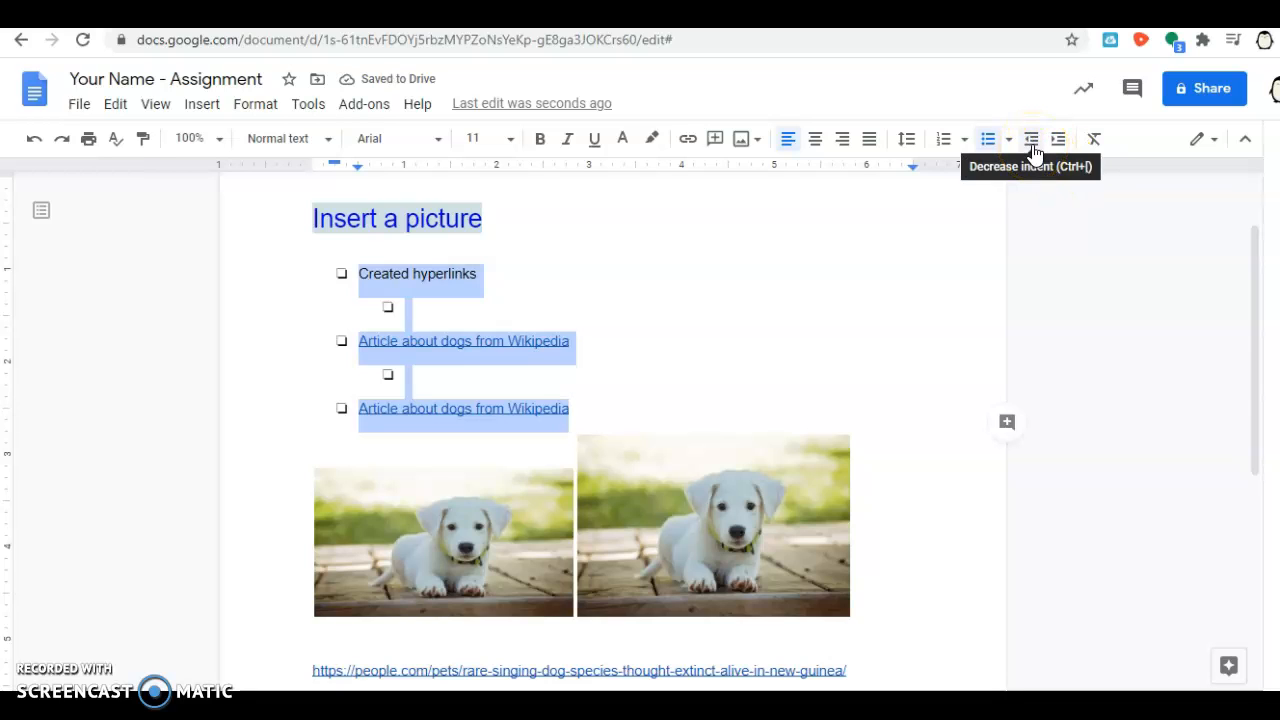
# Step: Remove the bullets from all lines between the "Insert a picture" heading and the dog pictures
pyautogui.click(514, 266)
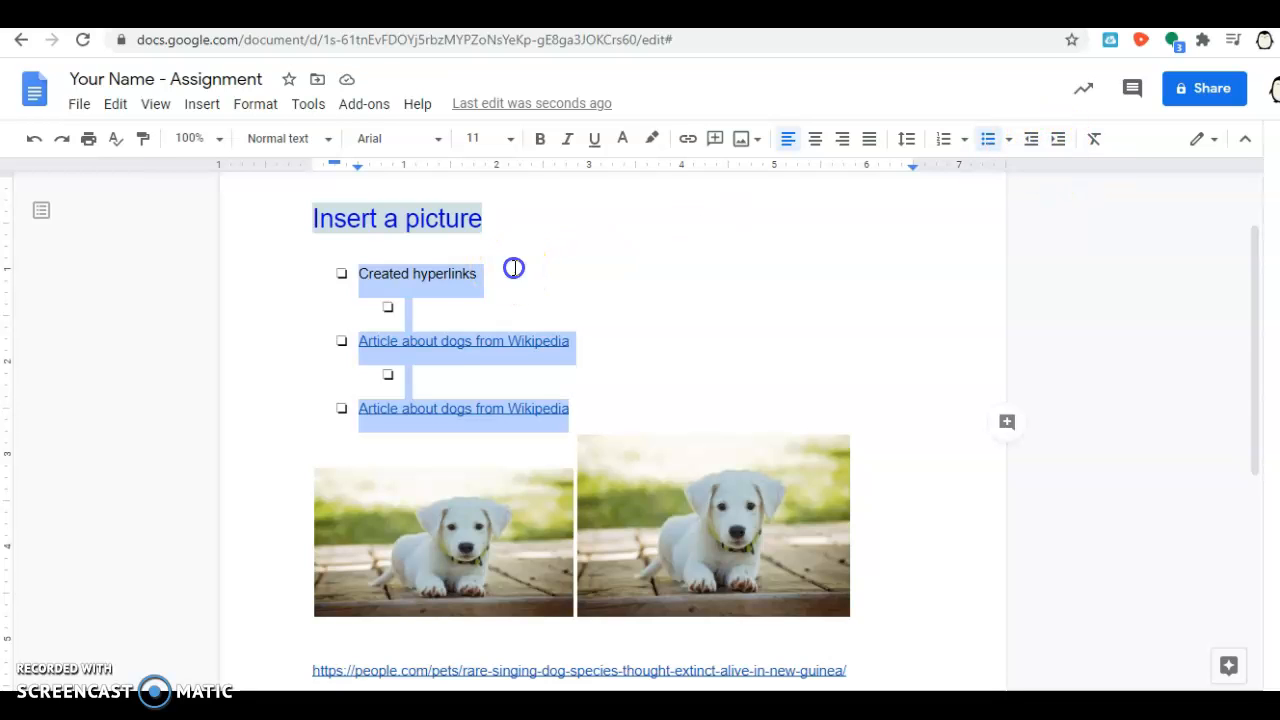
pyautogui.click(612, 411)
pyautogui.keyDown('shift'); pyautogui.click(310, 254); pyautogui.keyUp('shift')
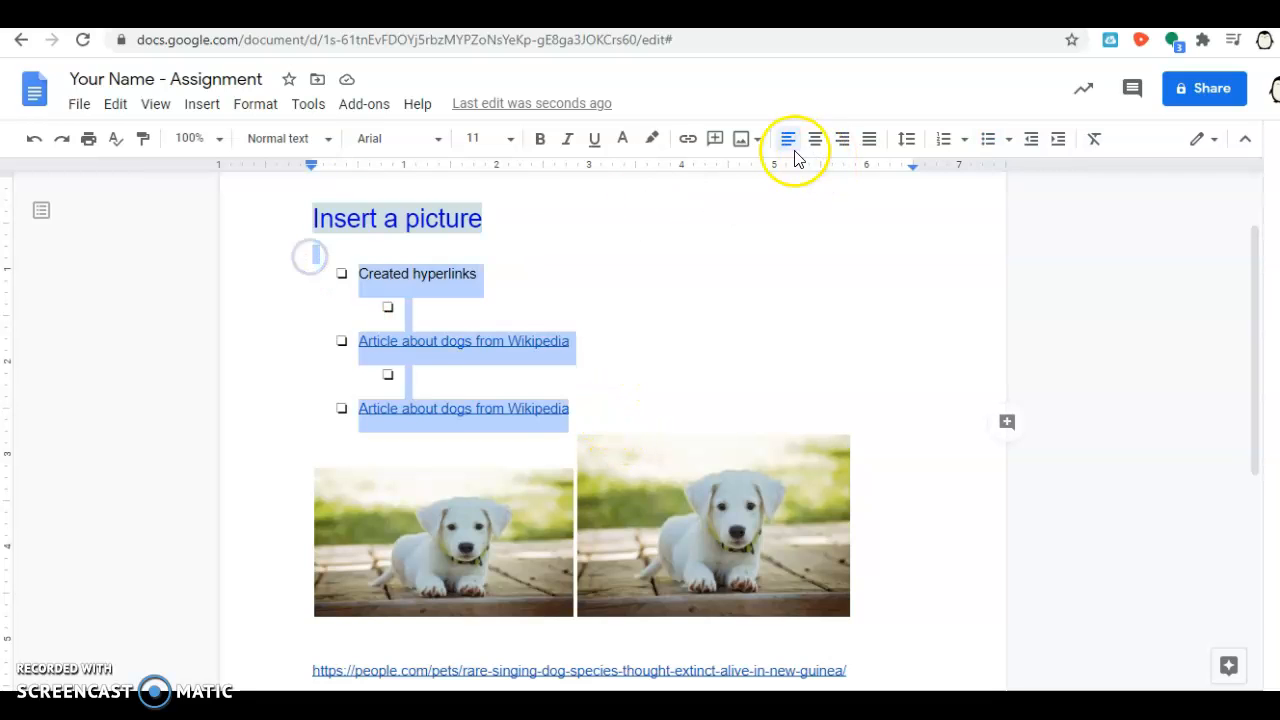
pyautogui.click(986, 141)
pyautogui.click(986, 141)
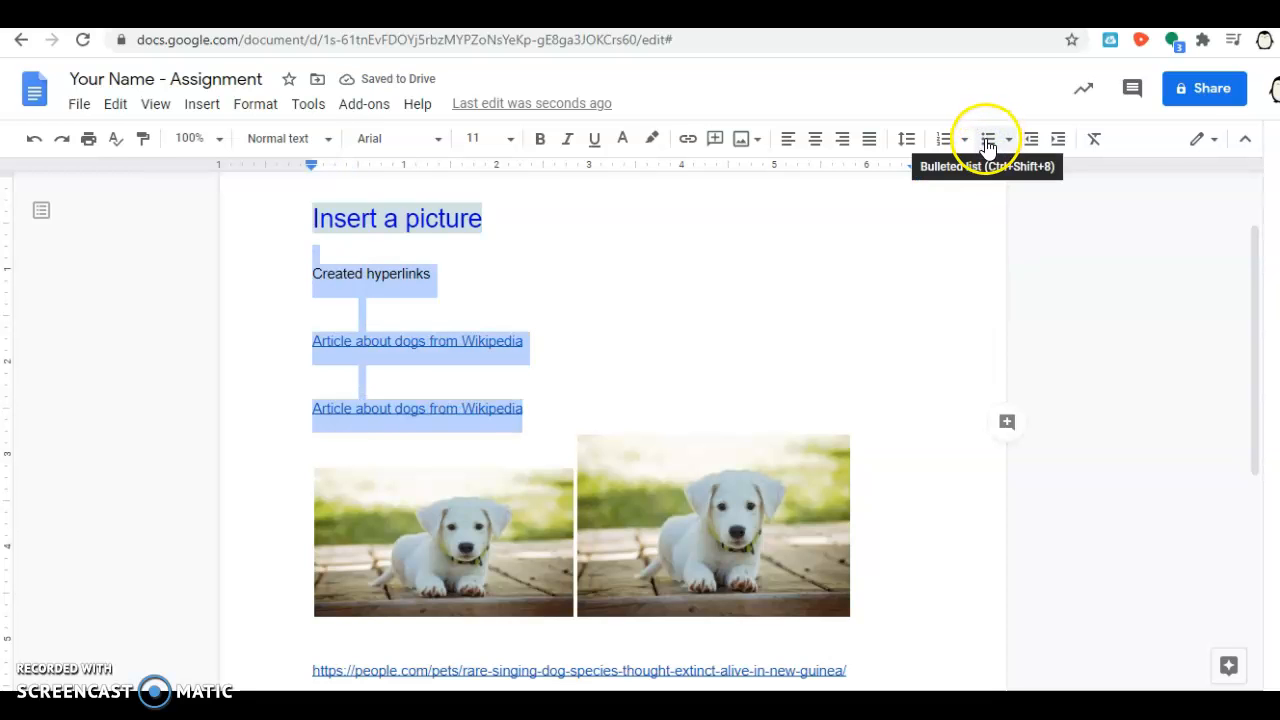
# Step: Try a numbered list on the same selected lines, and turn the numbering off again
pyautogui.click(944, 142)
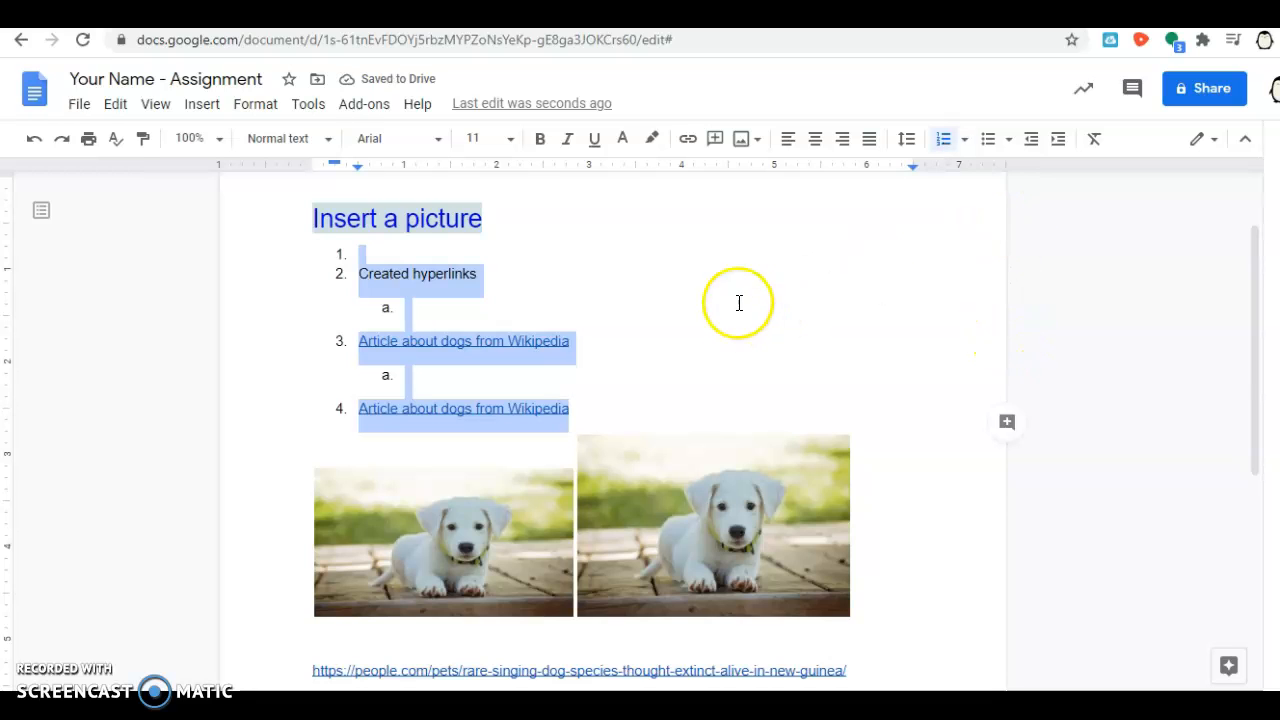
pyautogui.click(946, 149)
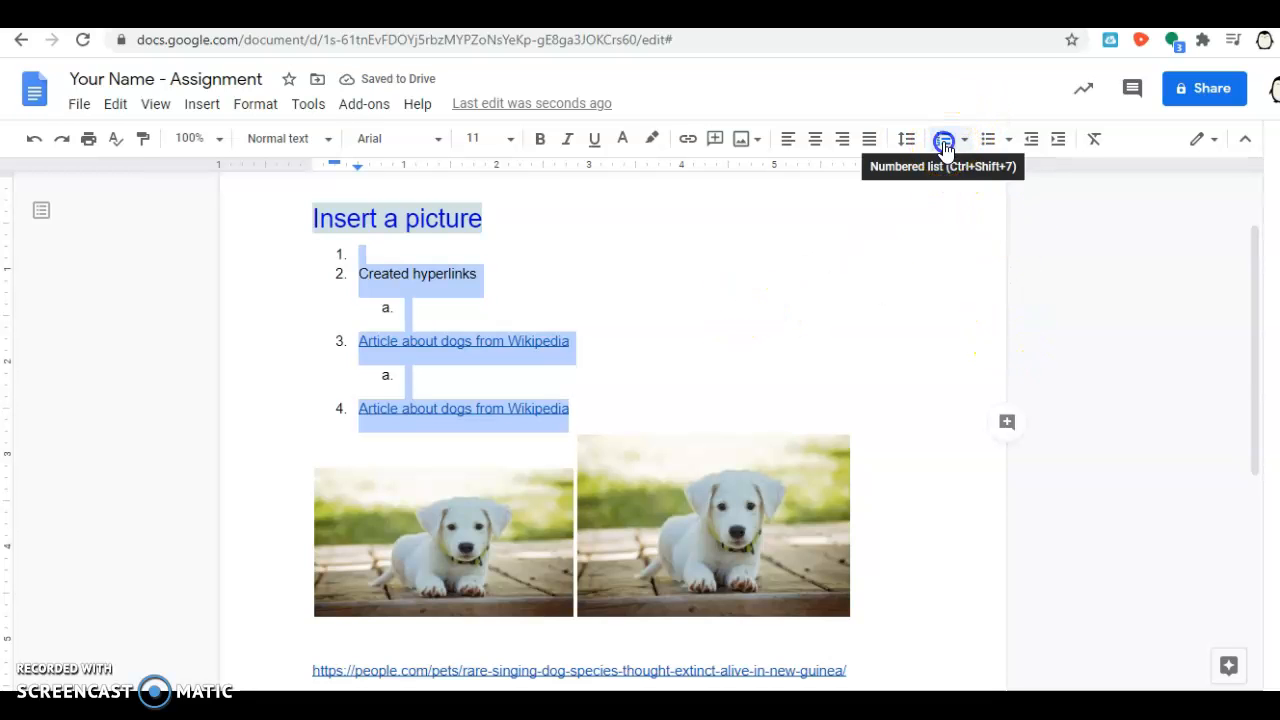
pyautogui.click(572, 400)
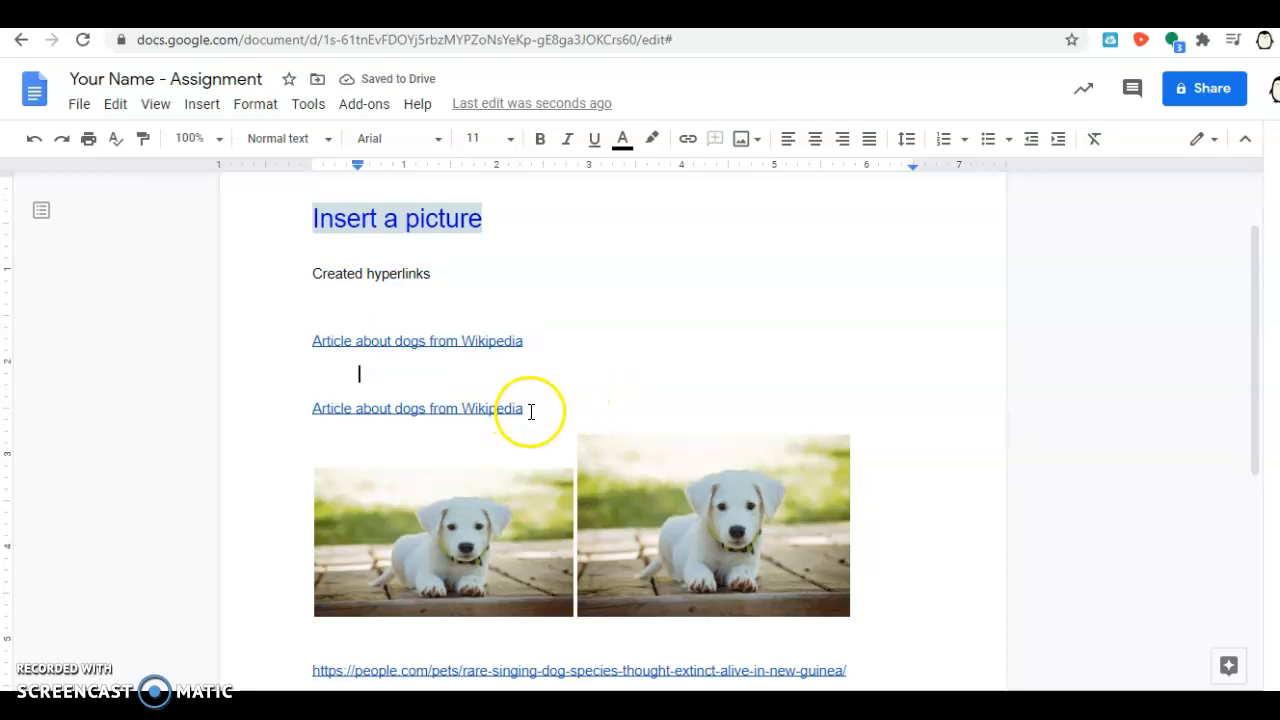
# Step: Increase the indent of the first Wikipedia link by five levels, to 2.5 inches
pyautogui.click(307, 340)
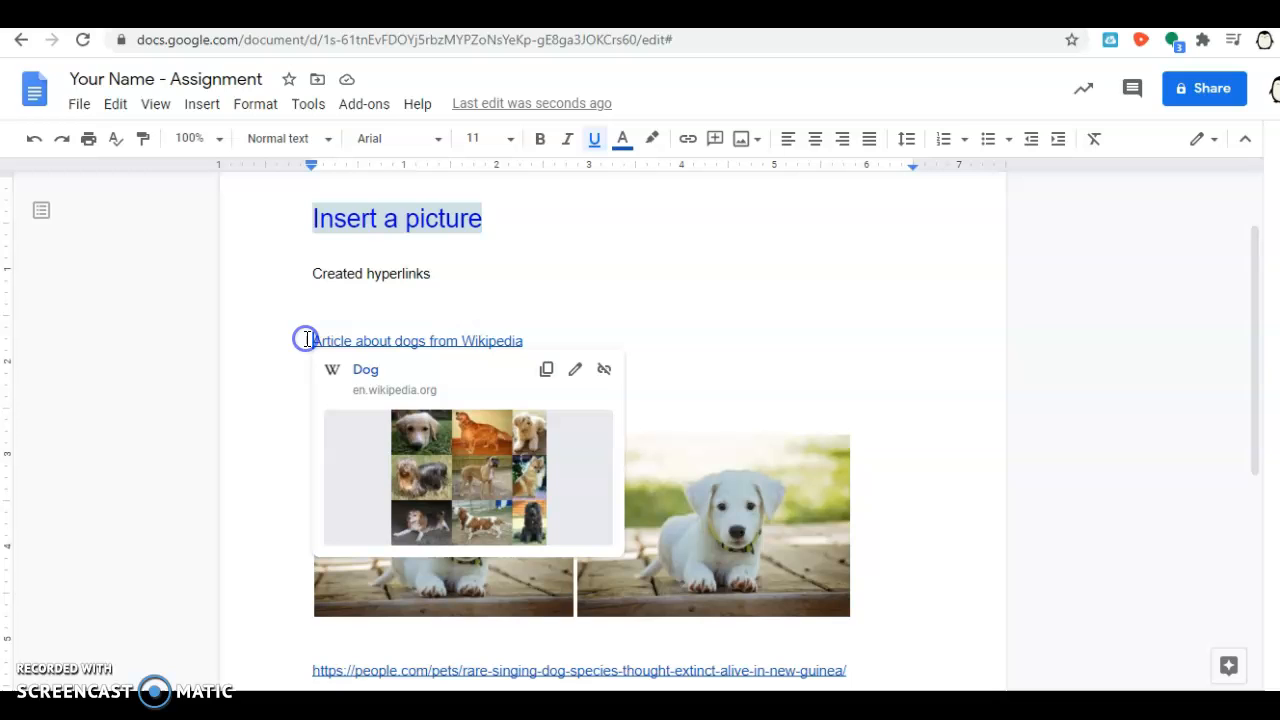
pyautogui.click(1058, 142)
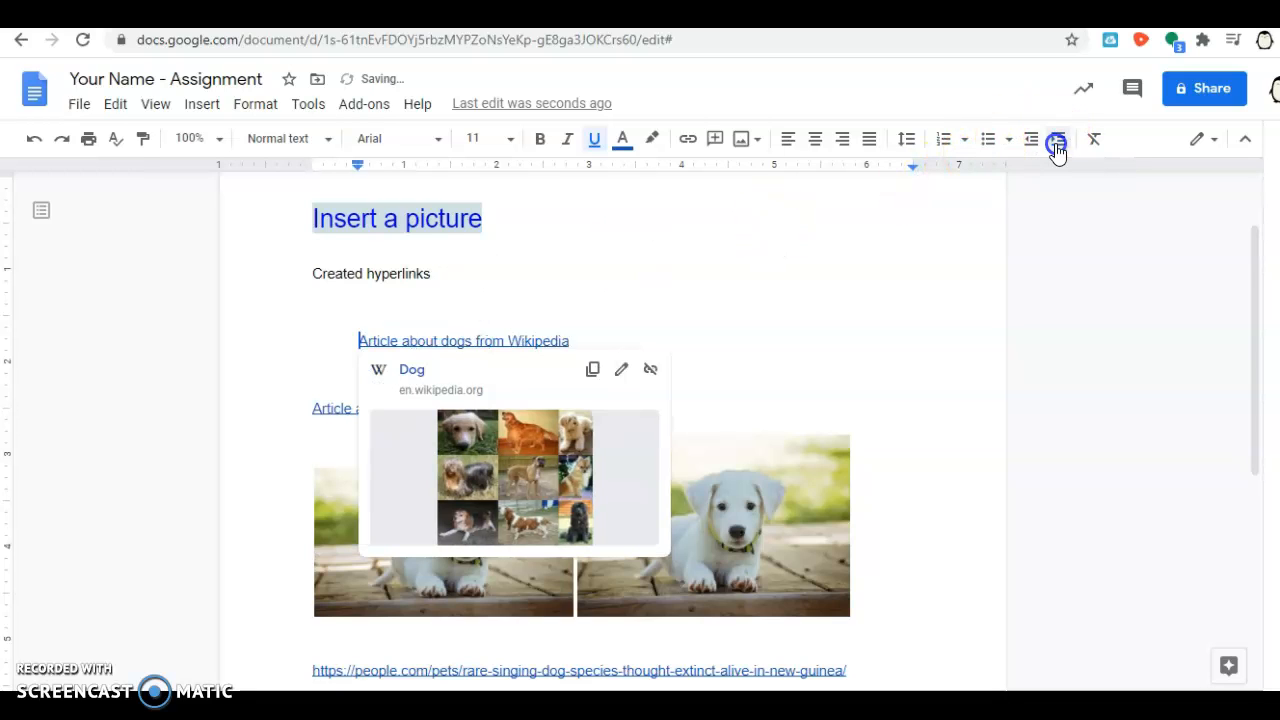
pyautogui.click(1058, 142)
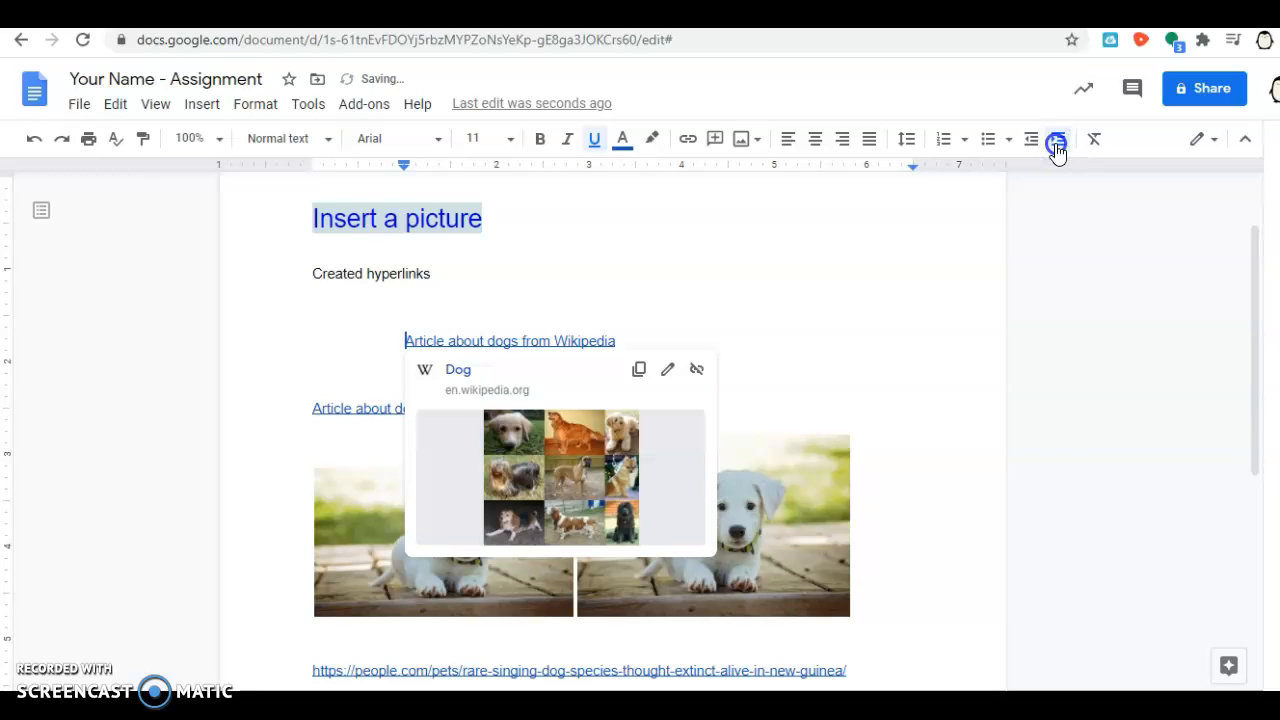
pyautogui.click(1058, 142)
pyautogui.click(1058, 142)
pyautogui.click(1058, 142)
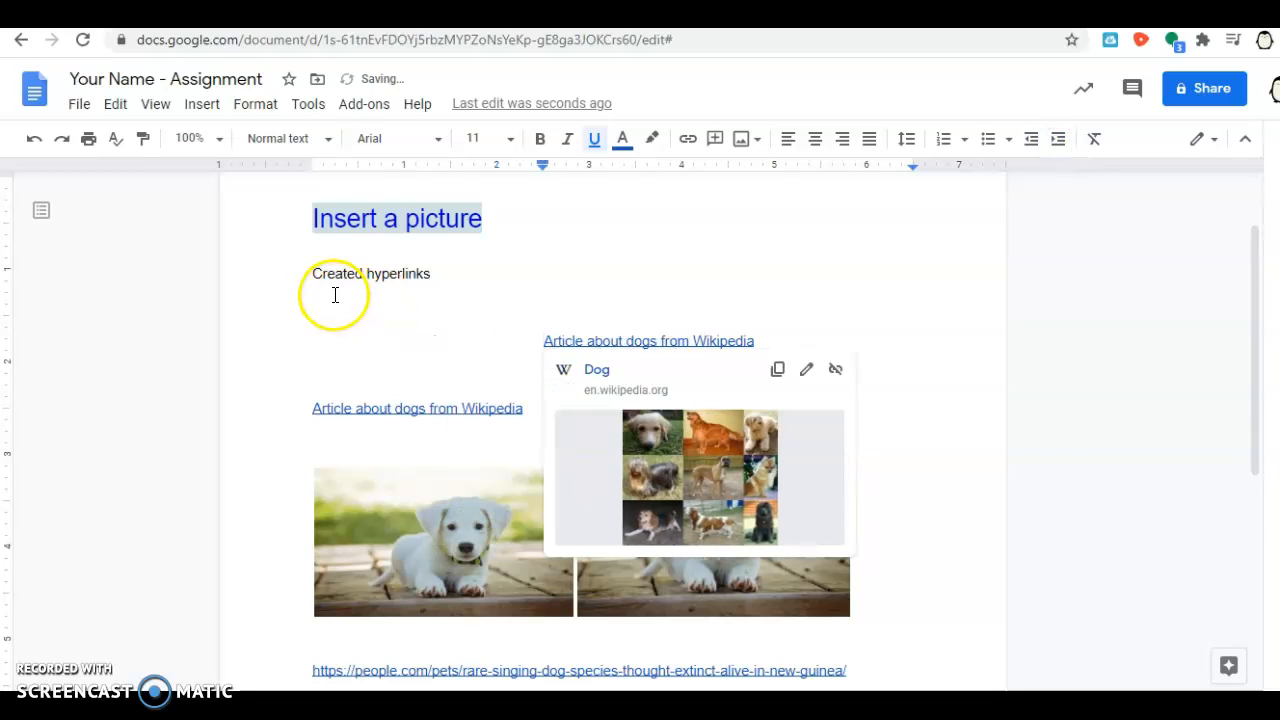
# Step: Decrease the indent of the first Wikipedia link by five levels, back to the page margin
pyautogui.click(1033, 152)
pyautogui.click(1033, 152)
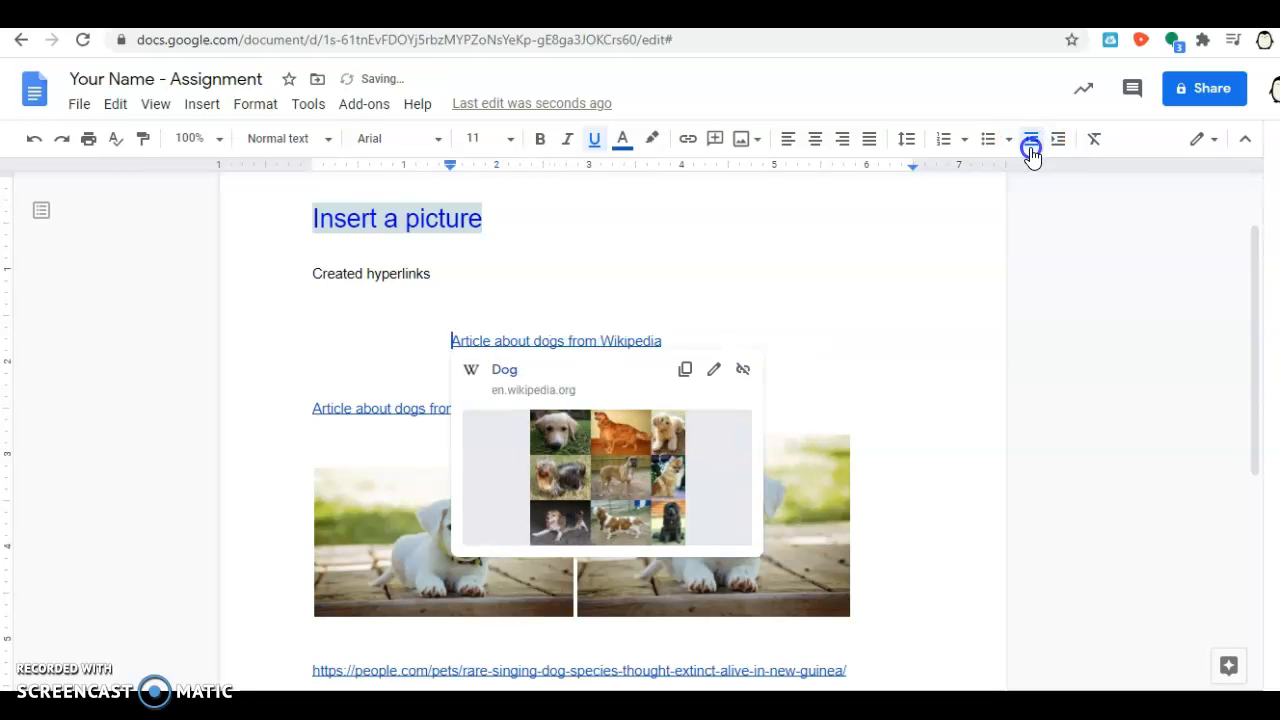
pyautogui.click(1033, 152)
pyautogui.click(1033, 152)
pyautogui.click(1033, 152)
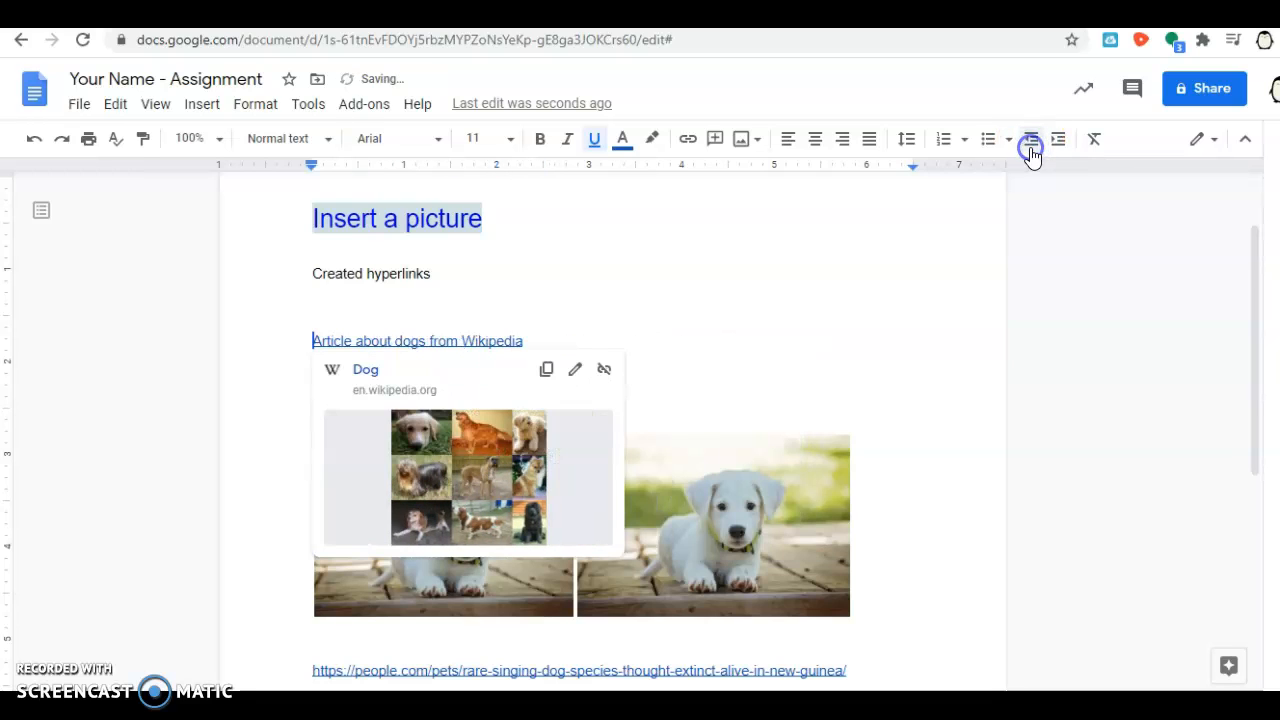
# Step: Set the first Wikipedia link's indent to 1 inch on the ruler, and add the line "Written here" below it
pyautogui.moveTo(311, 176); pyautogui.dragTo(405, 170)
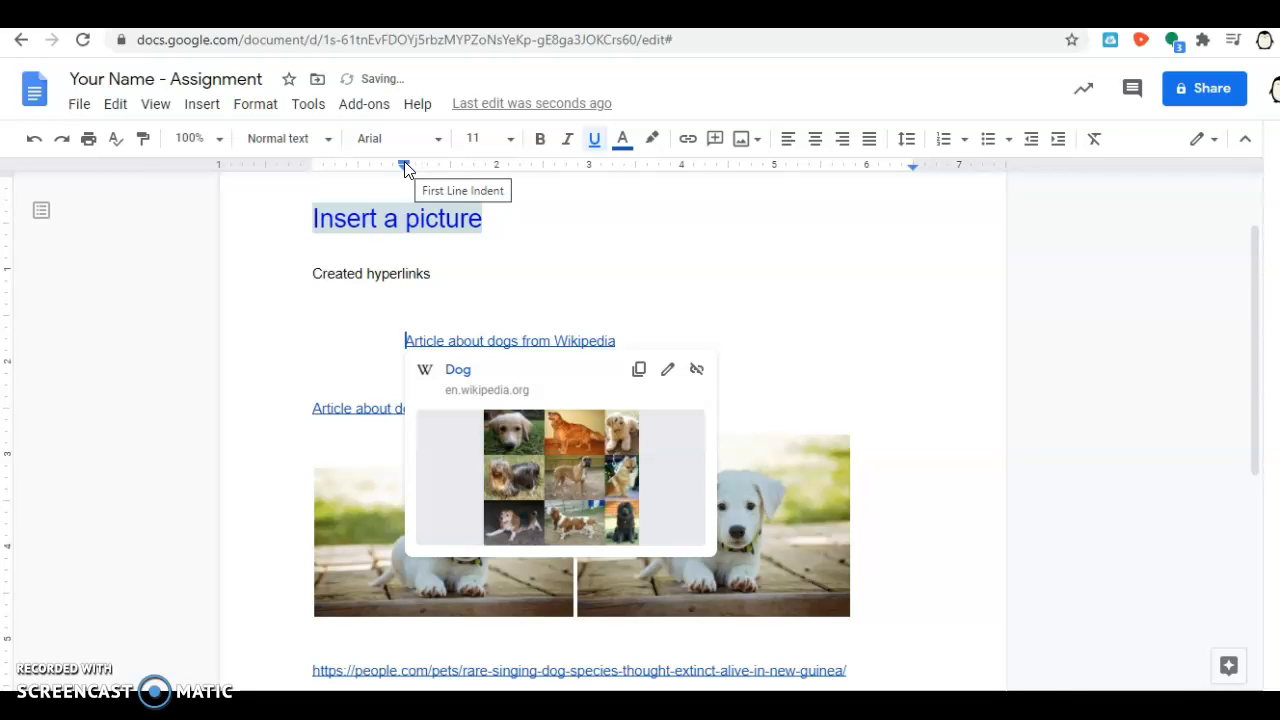
pyautogui.click(628, 338)
pyautogui.press('Return')
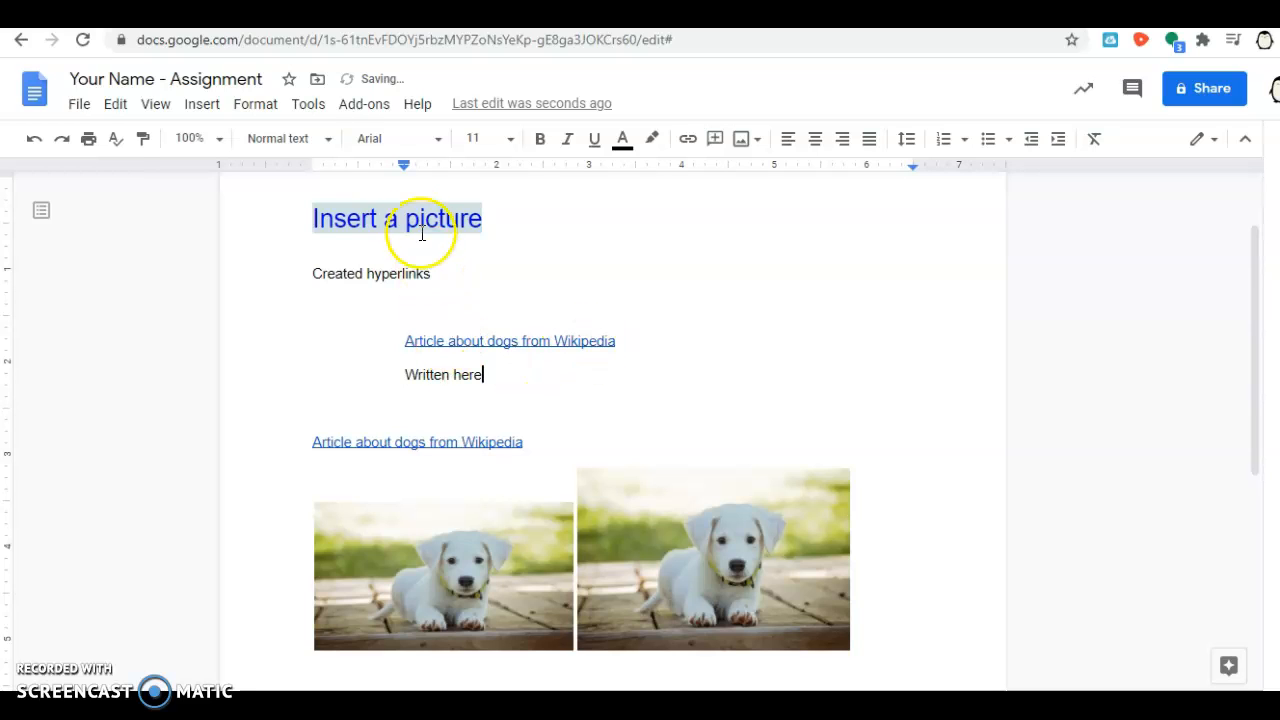
# Step: Move the first-line indent of the first Wikipedia link and "Written here" back to the page margin
pyautogui.moveTo(491, 387); pyautogui.dragTo(402, 343)
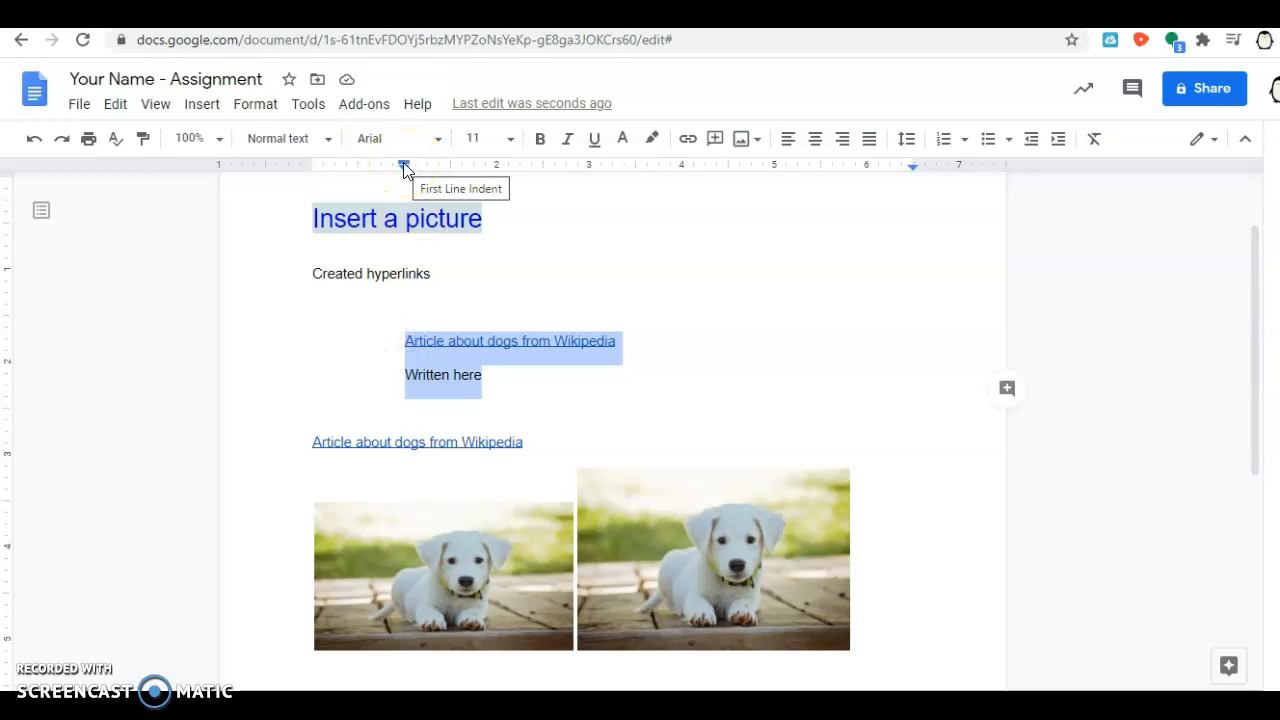
pyautogui.moveTo(403, 164); pyautogui.dragTo(311, 167)
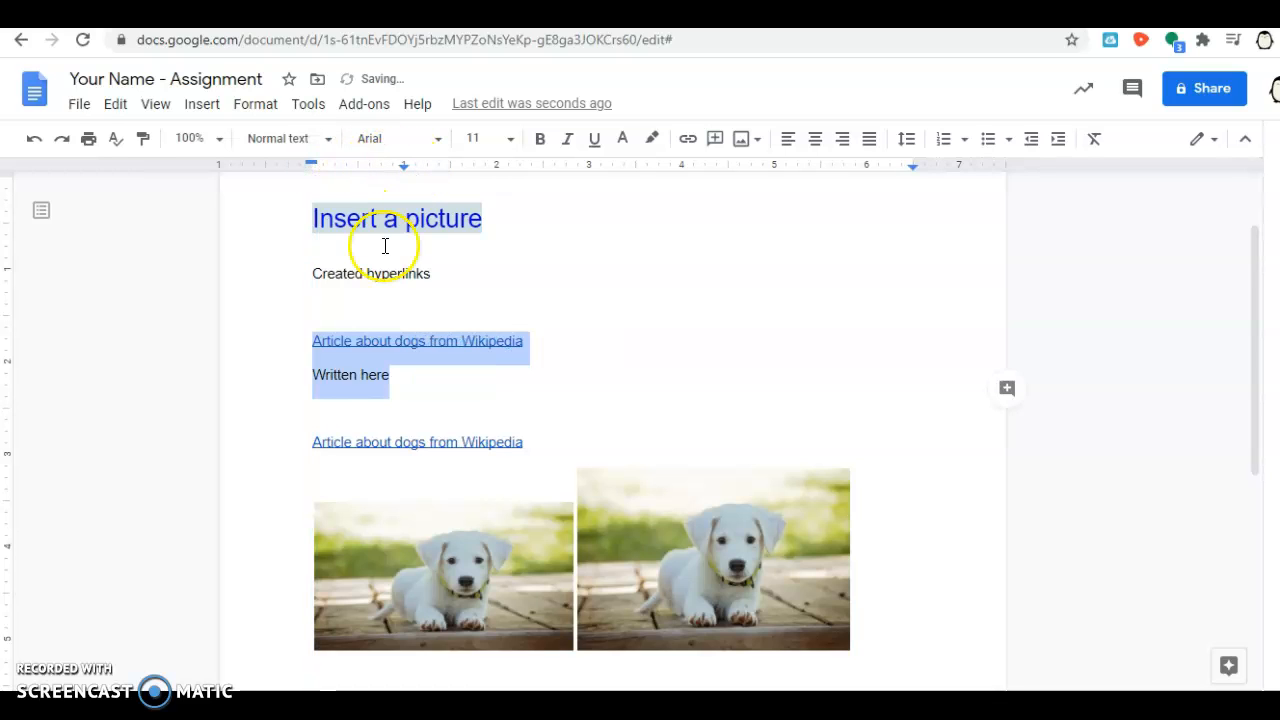
pyautogui.click(309, 371)
pyautogui.moveTo(395, 378); pyautogui.dragTo(273, 372)
pyautogui.click(404, 166)
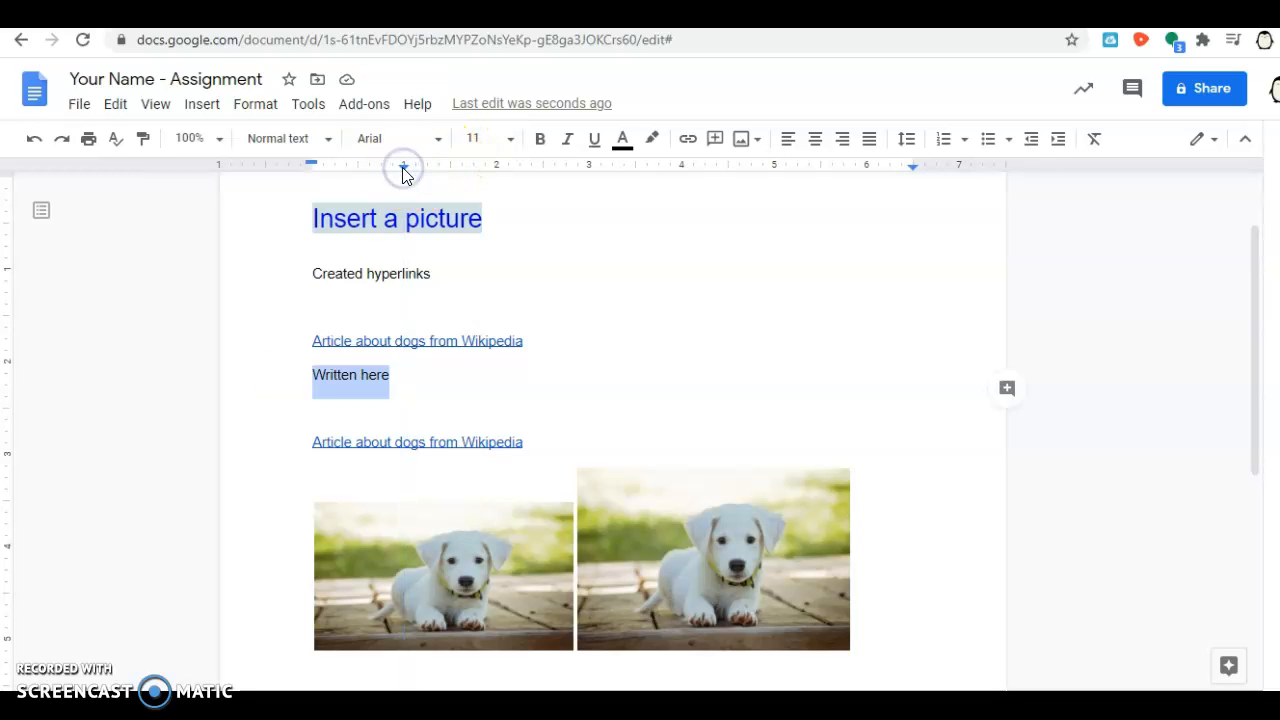
# Step: Shift the left indent of the first Wikipedia link and "Written here", and reset both ruler indents to the page margin
pyautogui.click(414, 376)
pyautogui.keyDown('shift'); pyautogui.click(294, 341); pyautogui.keyUp('shift')
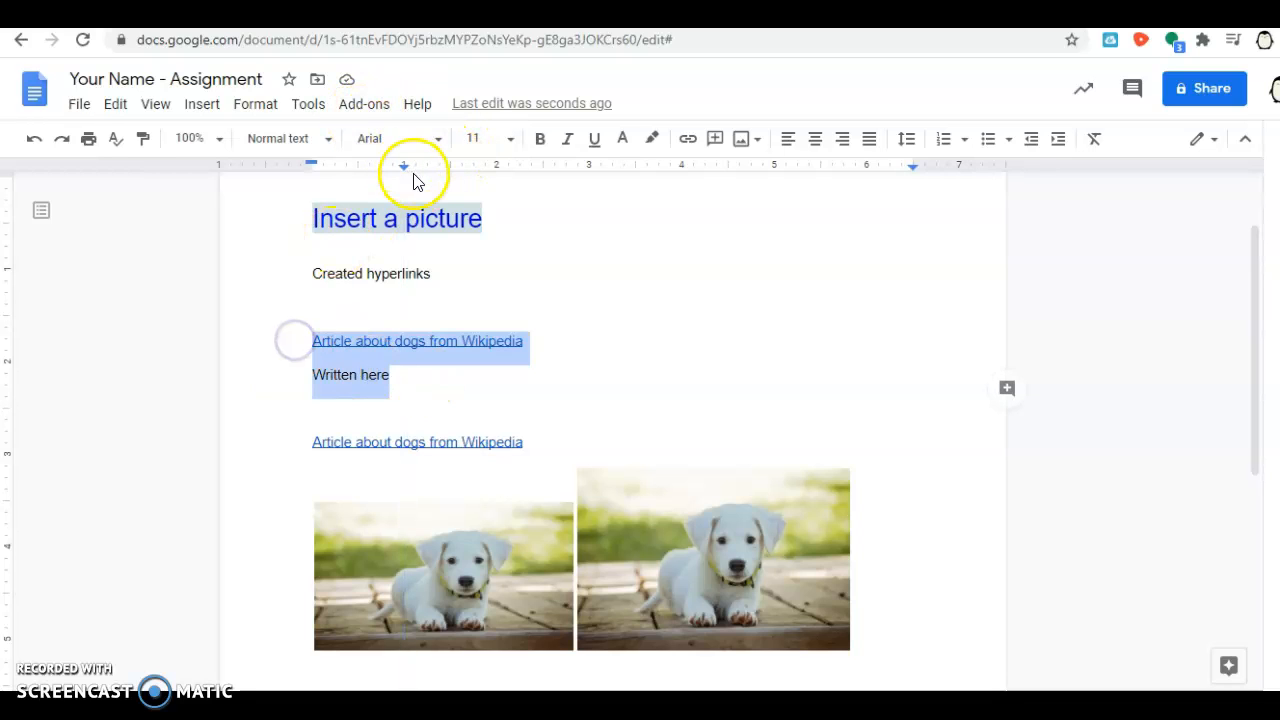
pyautogui.moveTo(404, 168); pyautogui.dragTo(342, 180)
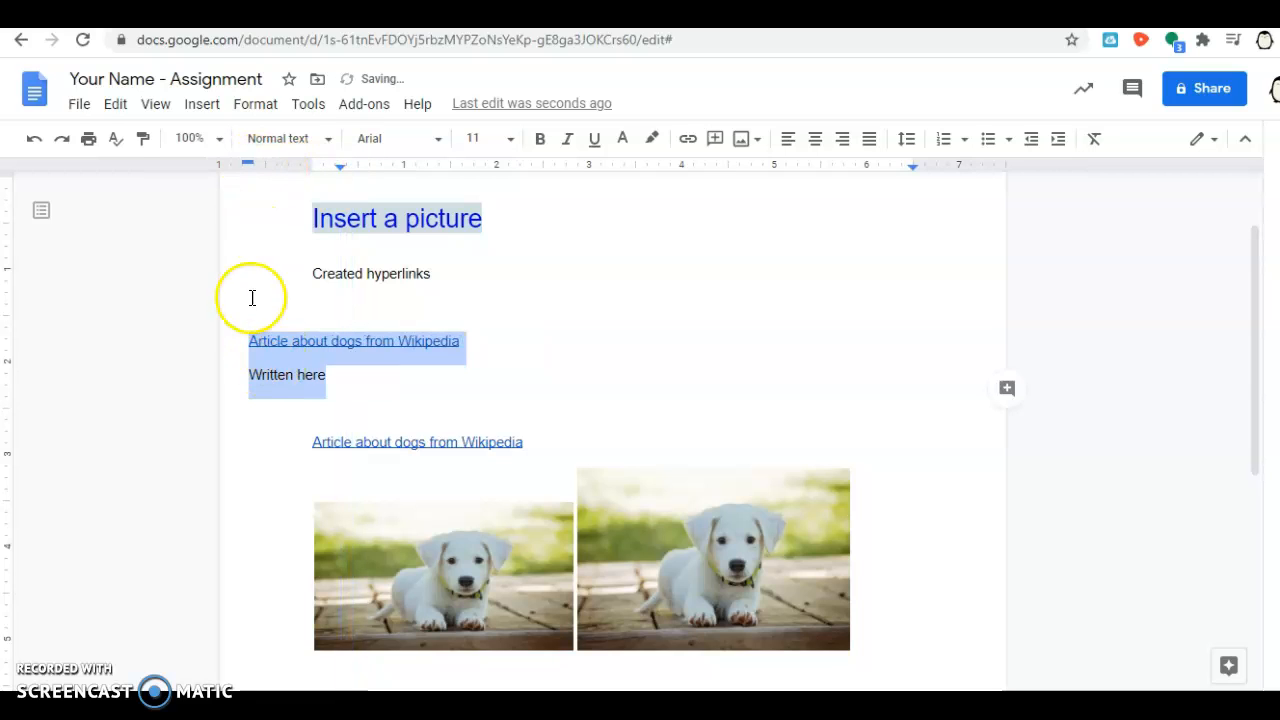
pyautogui.moveTo(248, 170)
pyautogui.mouseDown()
pyautogui.moveTo(363, 149)
pyautogui.moveTo(318, 156)
pyautogui.moveTo(323, 171)
pyautogui.moveTo(286, 157)
pyautogui.moveTo(311, 163)
pyautogui.mouseUp()
pyautogui.click(623, 340)
pyautogui.click(311, 378)
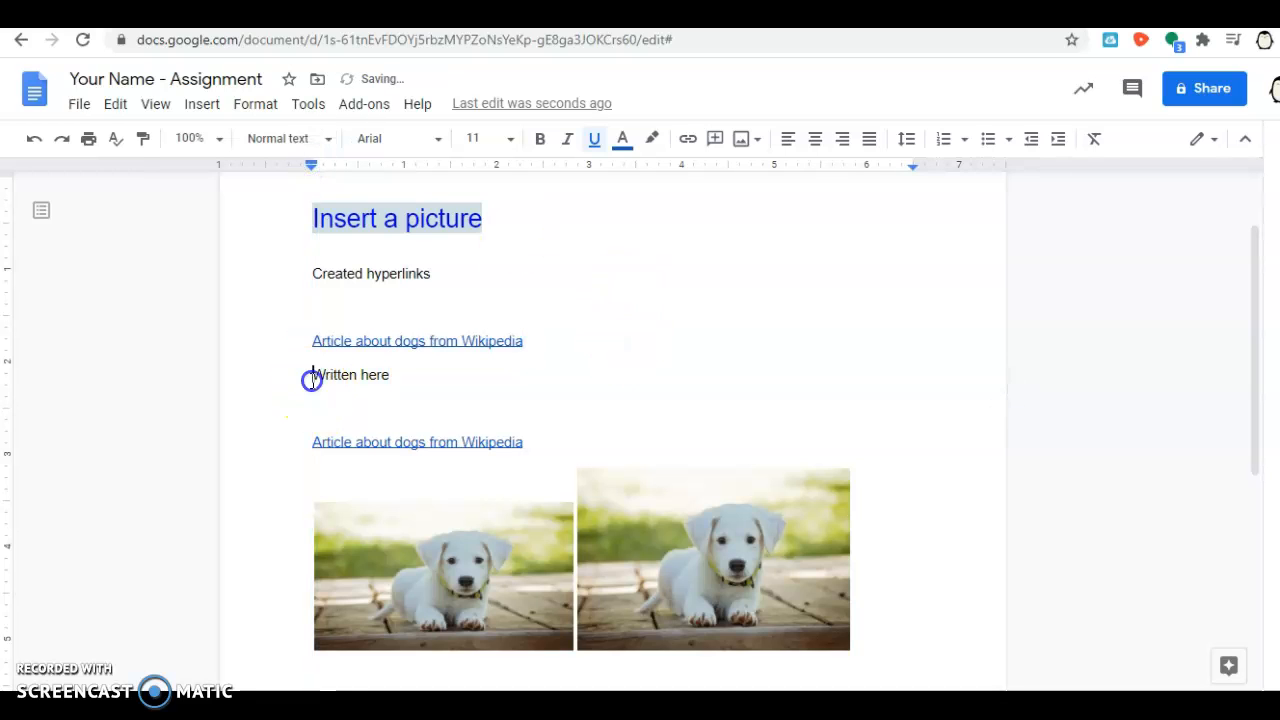
pyautogui.press('BackSpace')
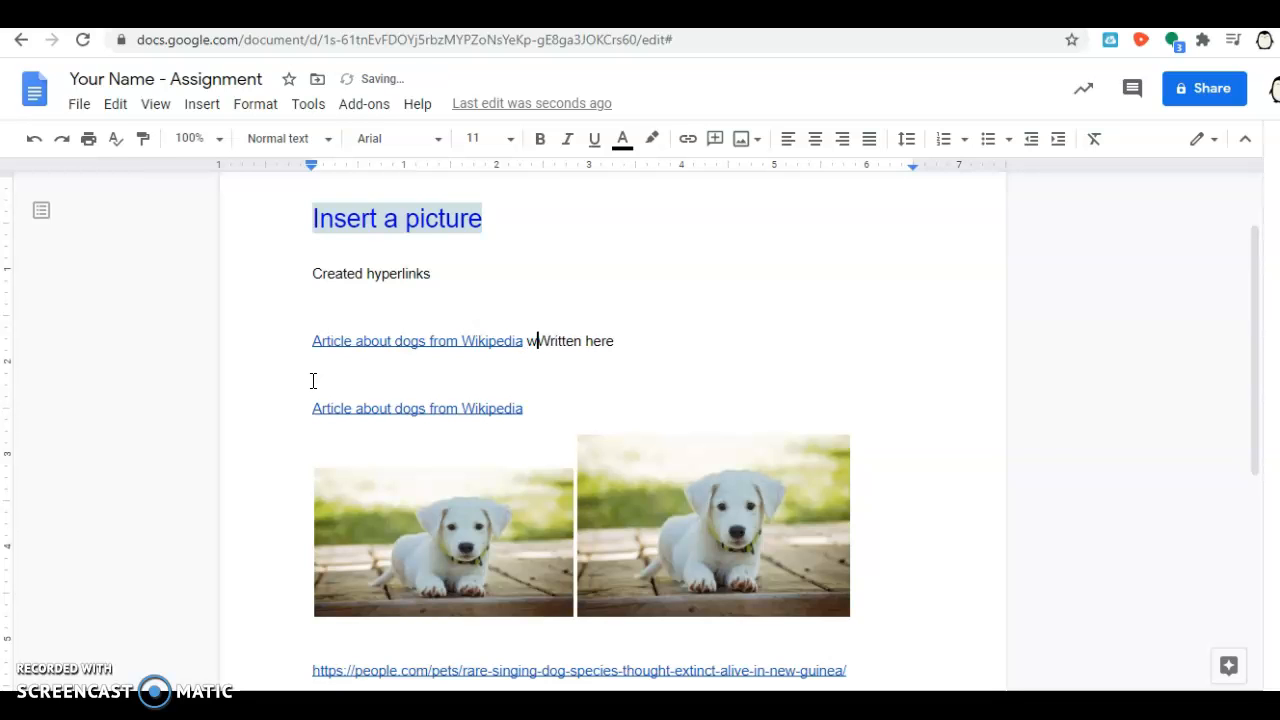
pyautogui.write('https://en.wikipedia.org/wiki/Dog')
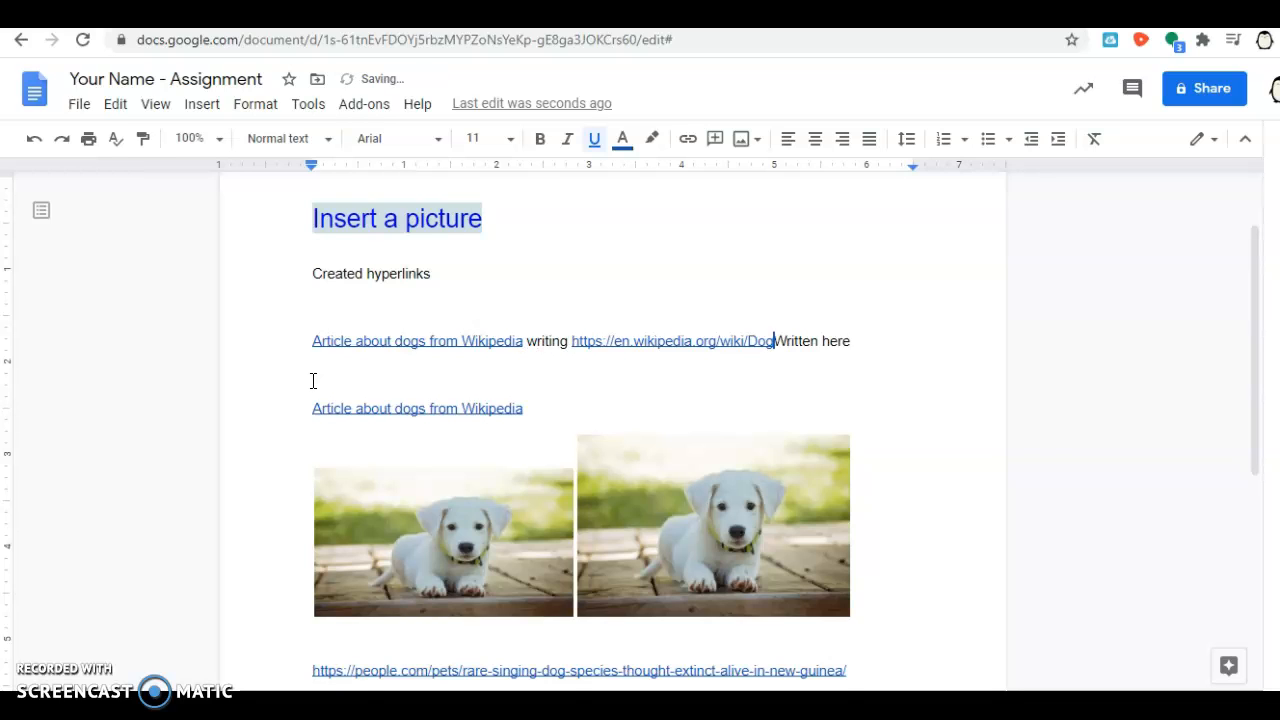
pyautogui.write('https://en.wikipedia.org/wiki/Dog')
pyautogui.write('https://en.wikipedia.org/wiki/Dog')
pyautogui.hotkey('ctrl', 'v')
pyautogui.hotkey('ctrl', 'v')
pyautogui.hotkey('ctrl', 'v')
pyautogui.hotkey('ctrl', 'v')
# Step: Give the paragraph with the repeated Wikipedia URLs a hanging indent of 0.5 inch, keeping its first line at the margin
pyautogui.moveTo(697, 440); pyautogui.dragTo(317, 371)
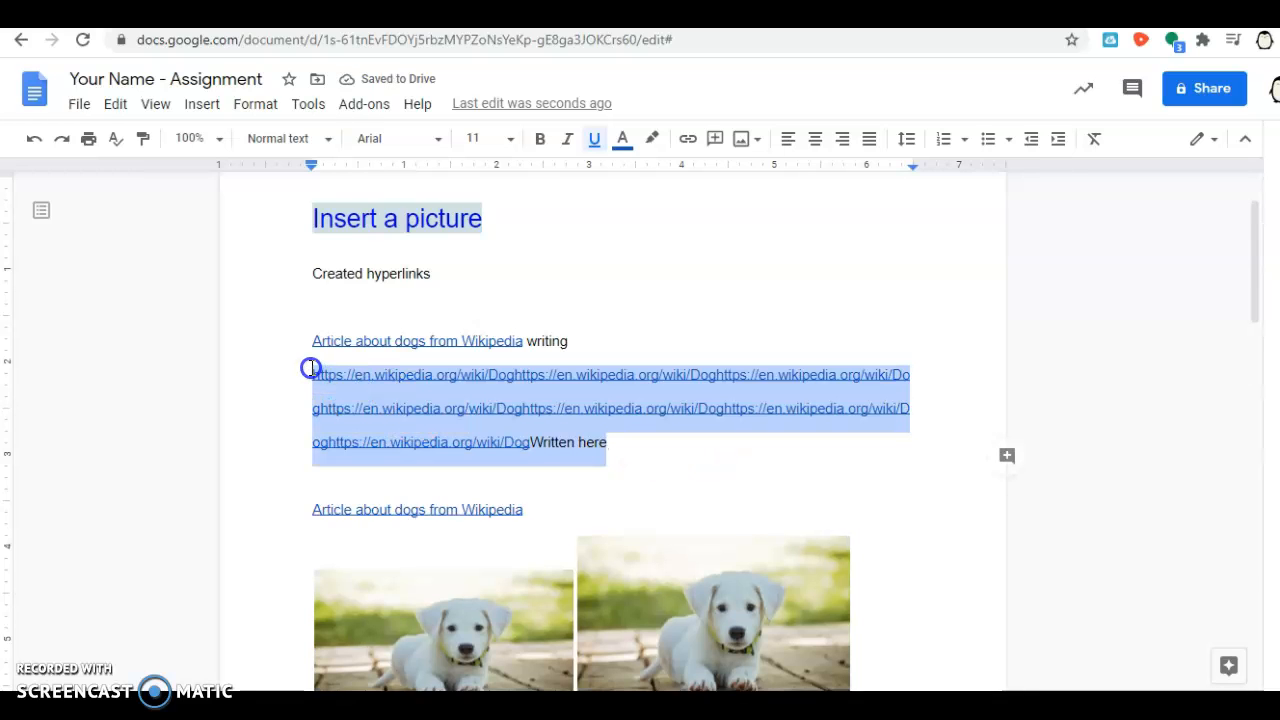
pyautogui.moveTo(312, 166)
pyautogui.mouseDown()
pyautogui.moveTo(361, 171)
pyautogui.moveTo(310, 160)
pyautogui.mouseUp()
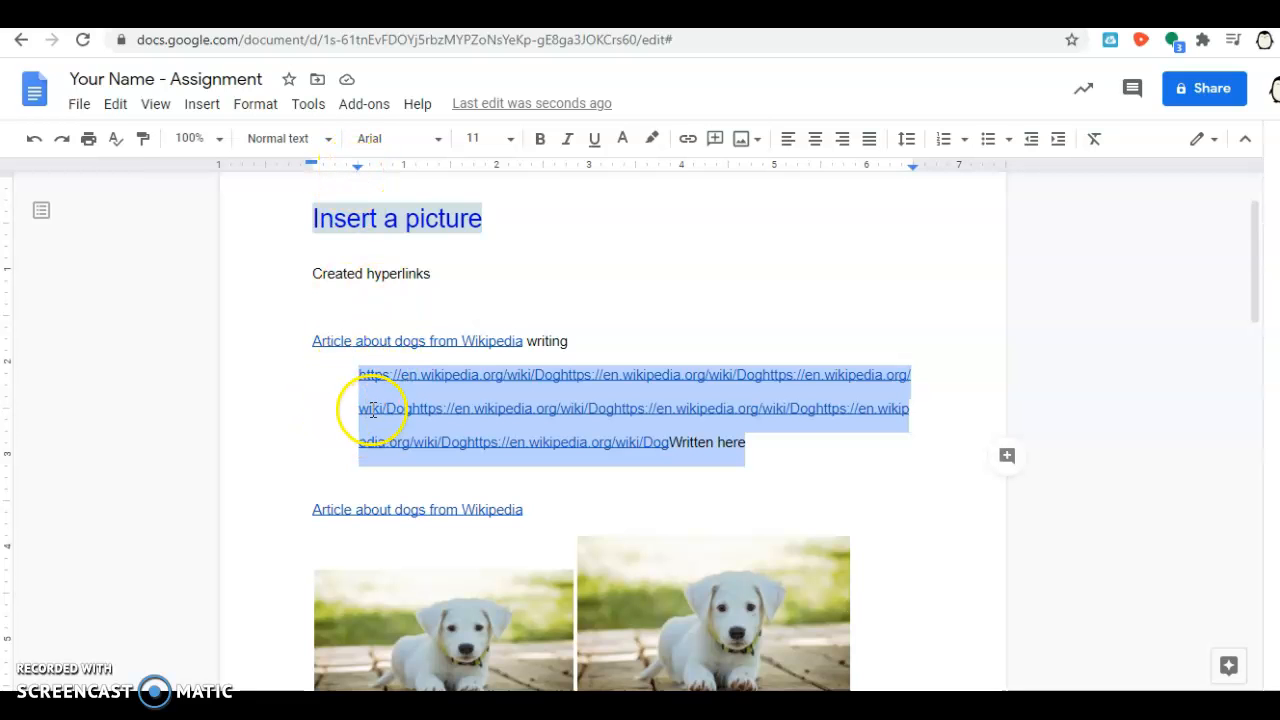
pyautogui.click(817, 464)
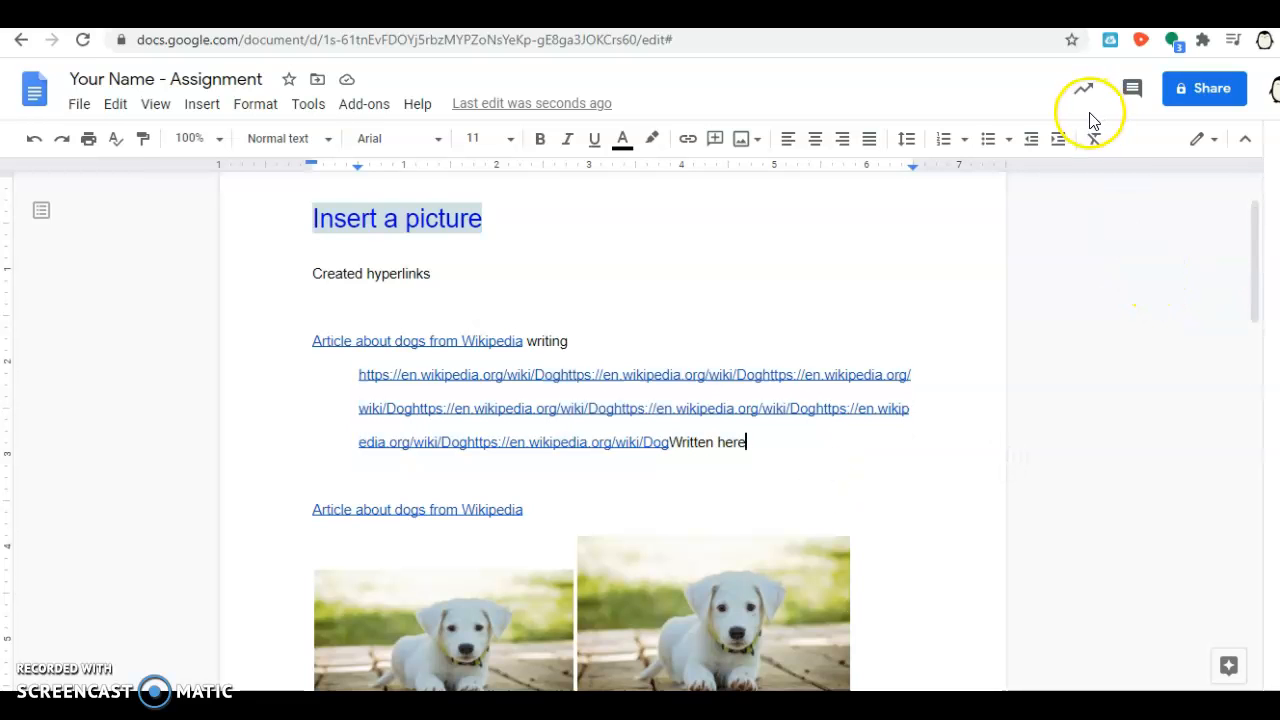
pyautogui.click(1214, 142)
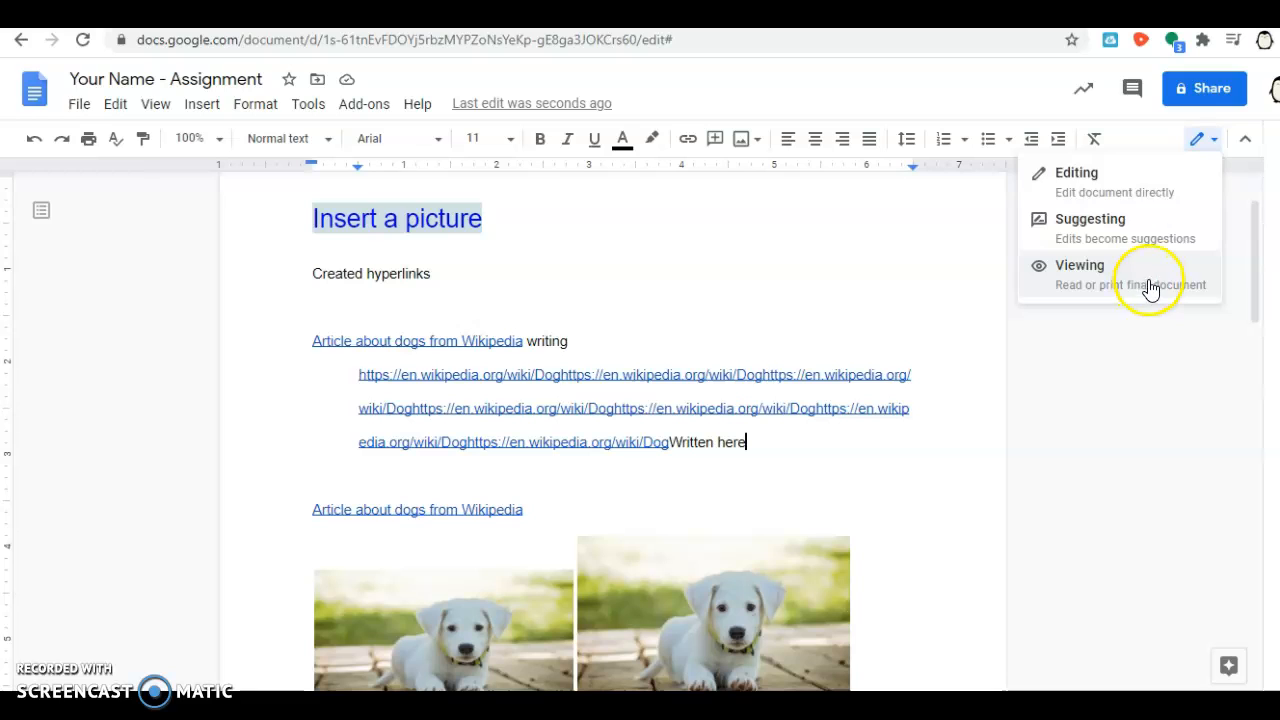
pyautogui.click(1247, 110)
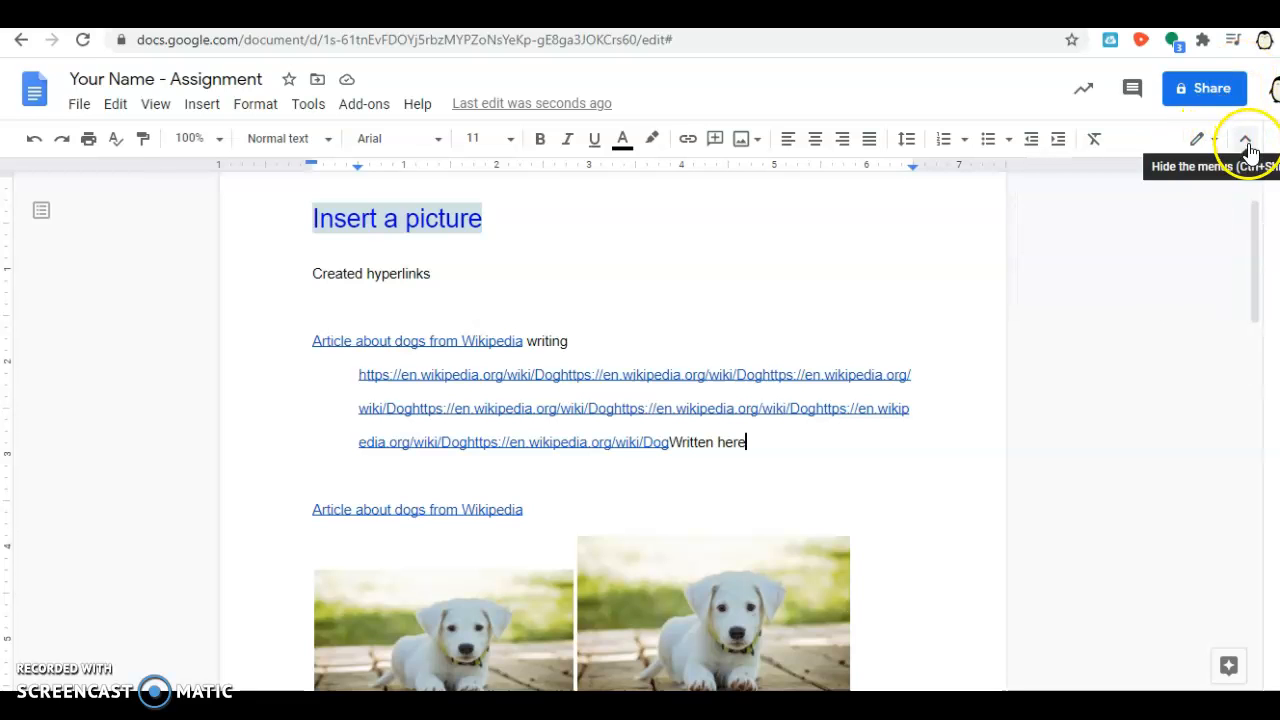
# Step: Run the spelling and grammar check, changing "Cntrl" to "Ctrl" in the copy, paste and undo lines and ignoring it in the redo line
pyautogui.click(118, 150)
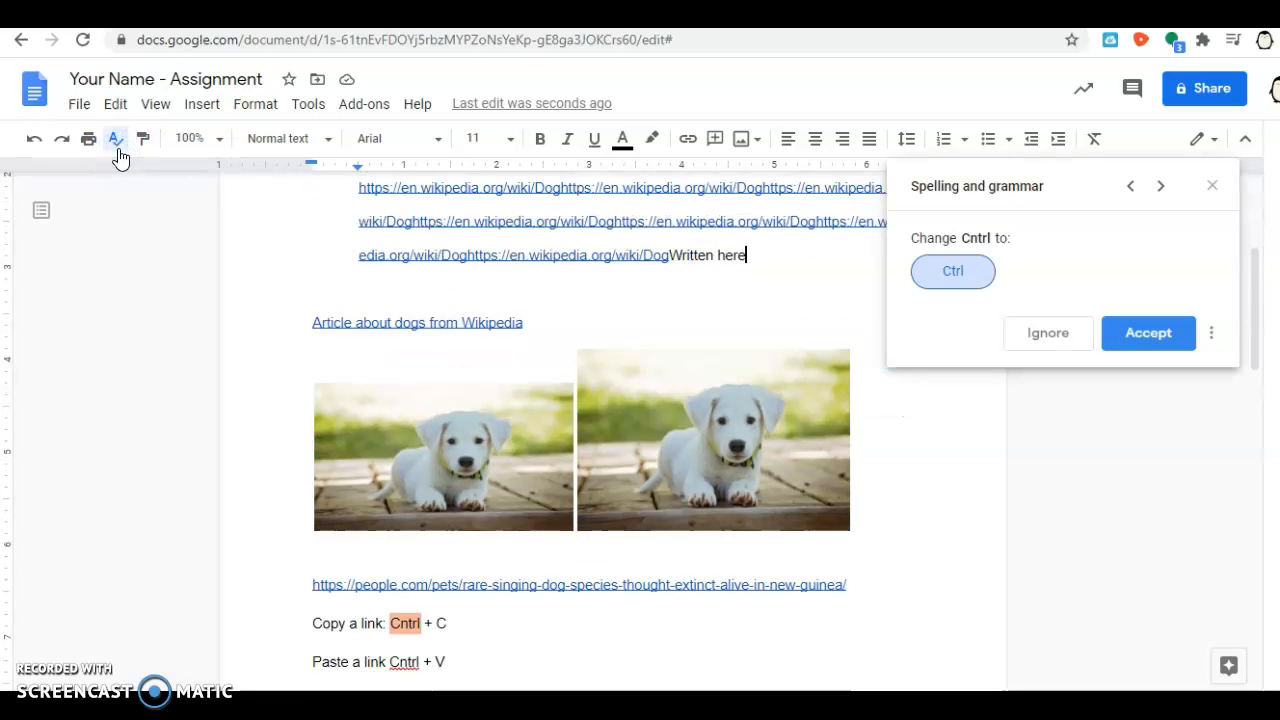
pyautogui.click(973, 277)
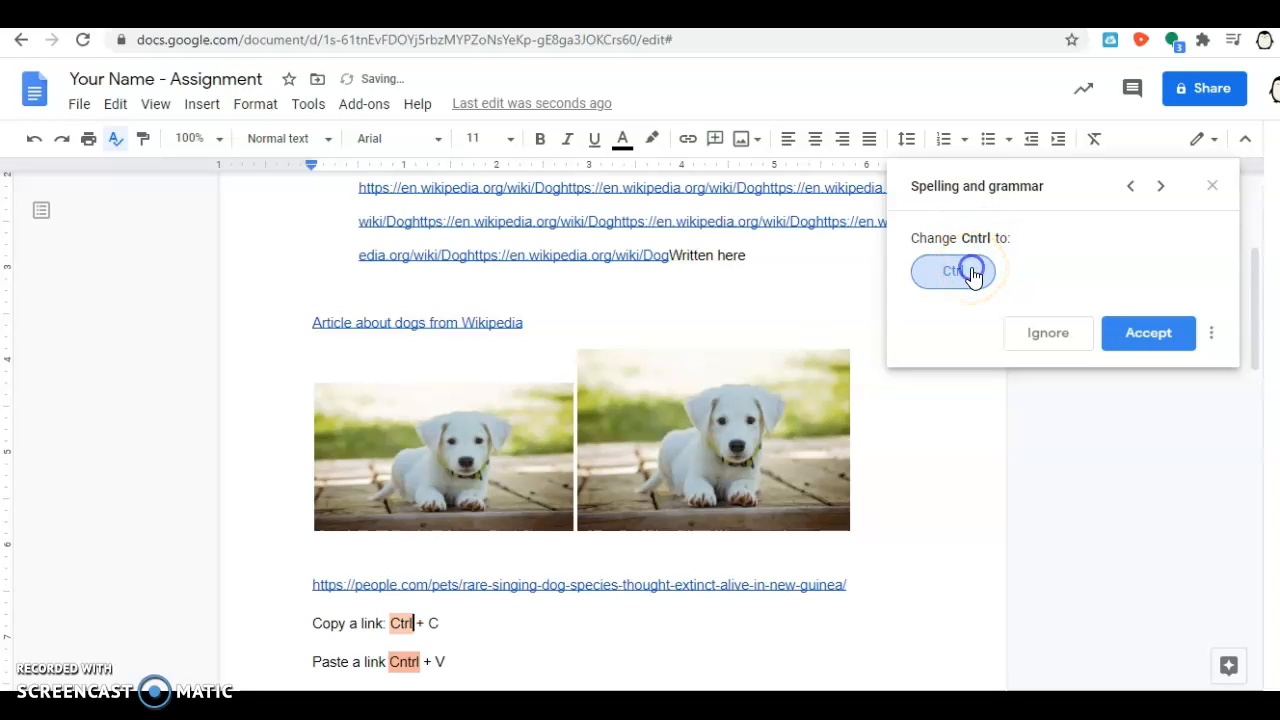
pyautogui.click(1140, 338)
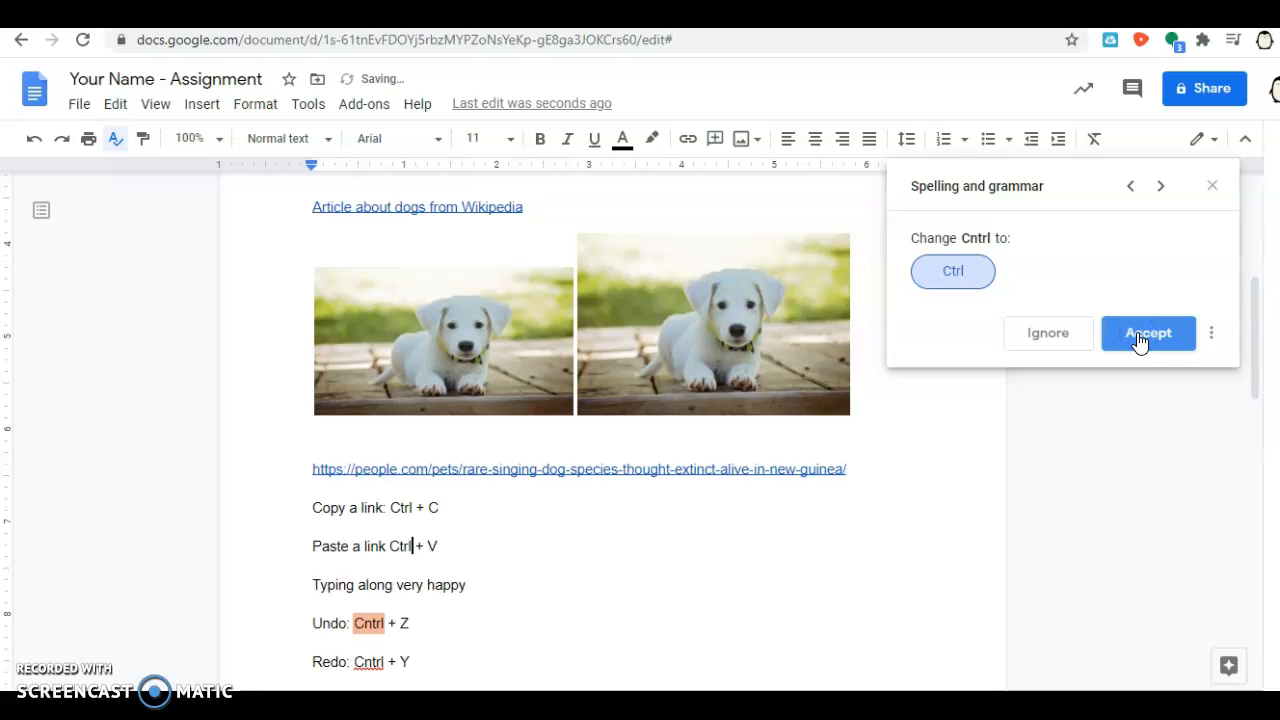
pyautogui.click(1140, 338)
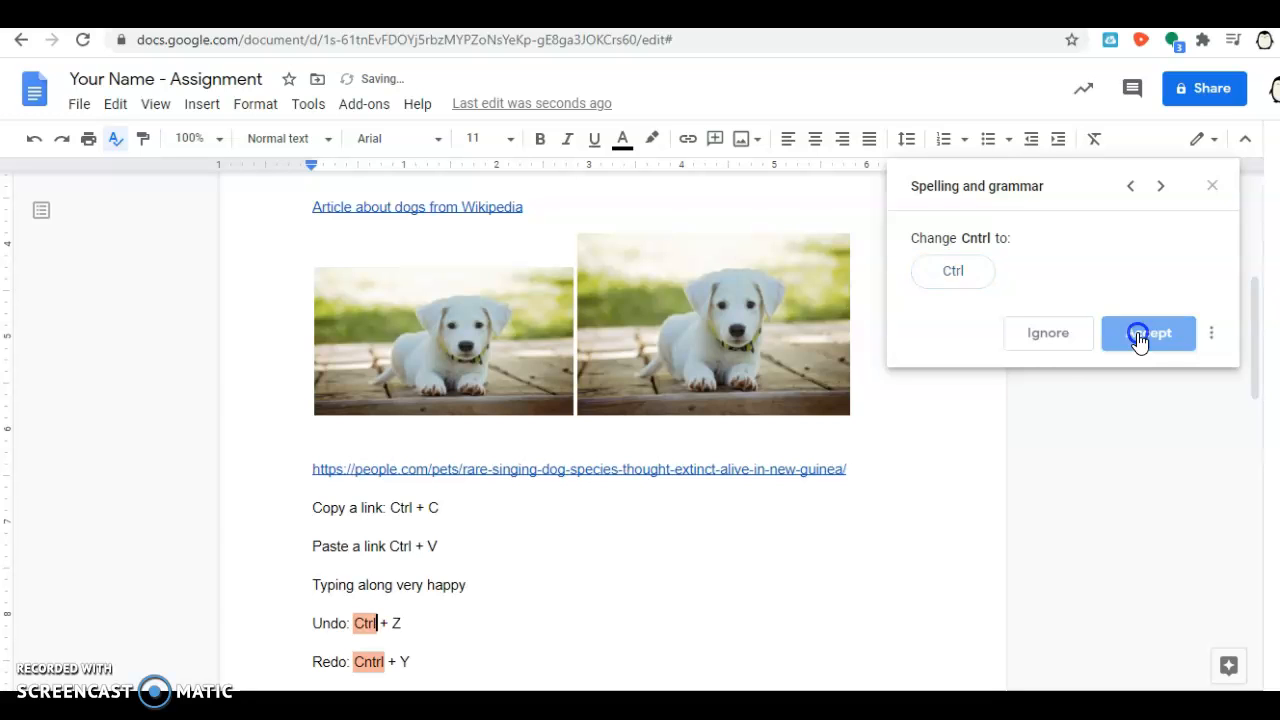
pyautogui.click(1048, 336)
pyautogui.click(1216, 186)
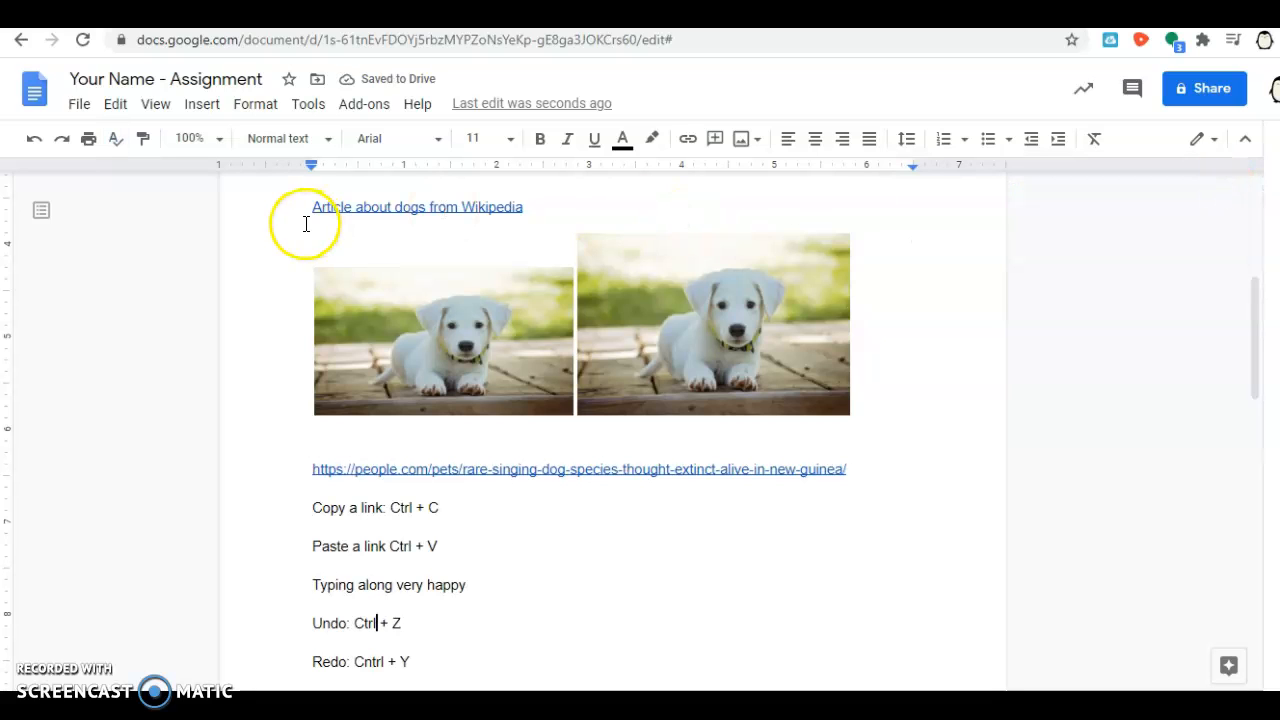
# Step: Preview the document's print layout, and leave the preview without printing
pyautogui.click(89, 150)
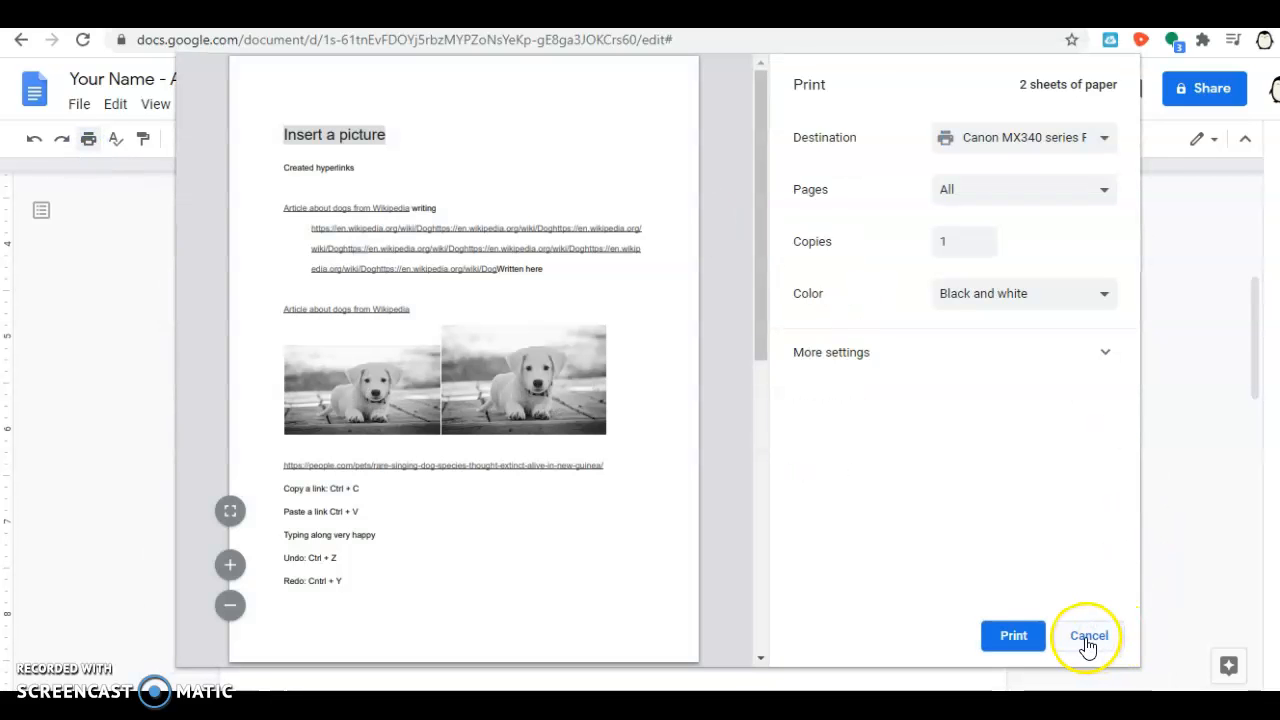
pyautogui.click(1089, 640)
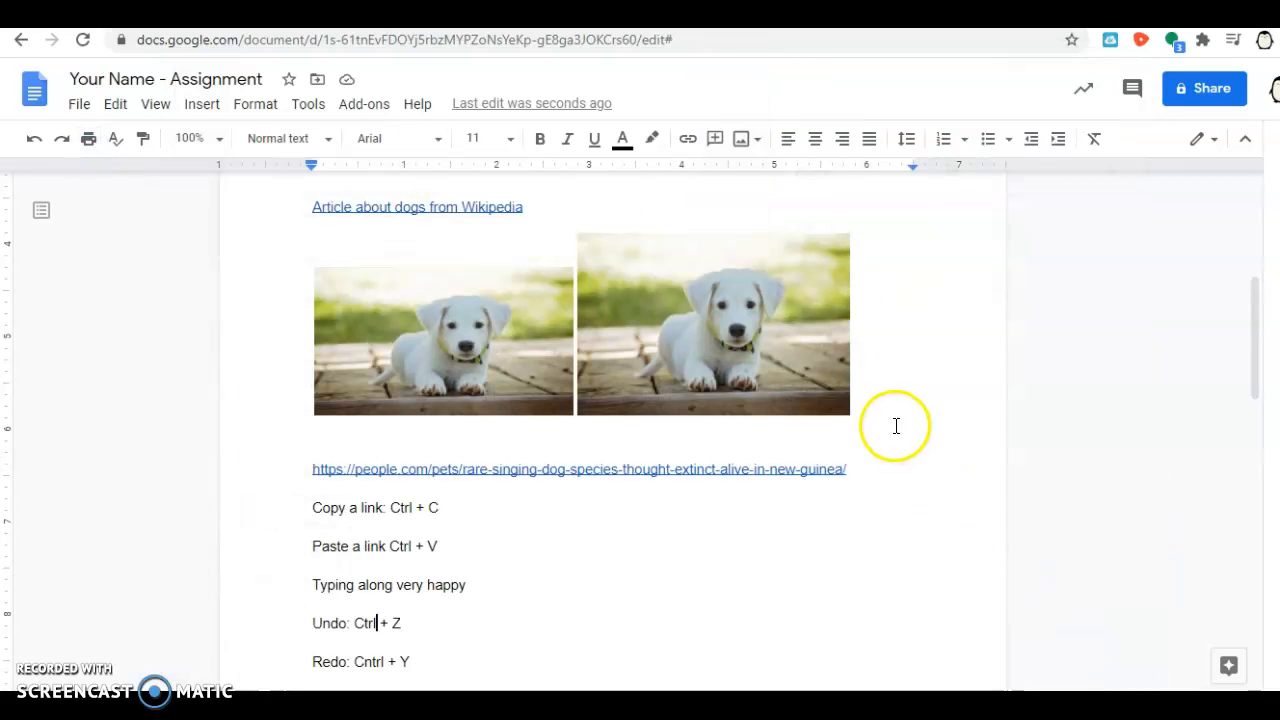
pyautogui.click(124, 108)
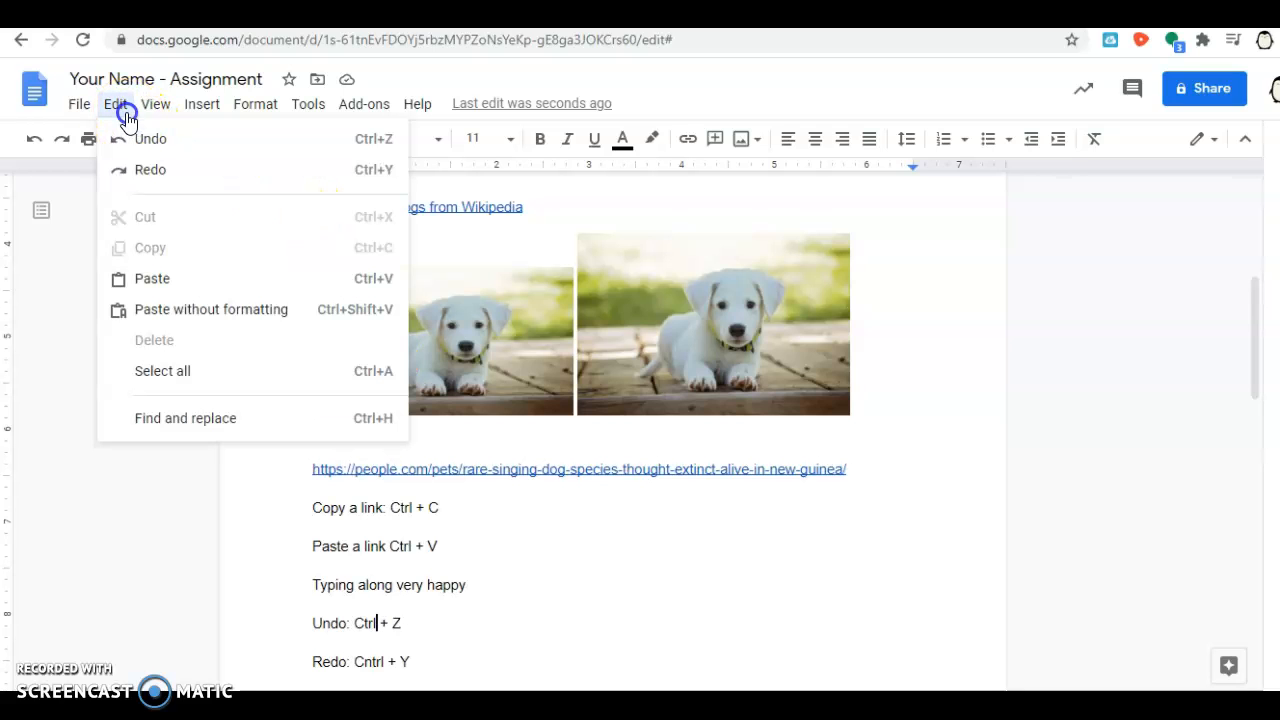
pyautogui.click(118, 106)
pyautogui.click(157, 107)
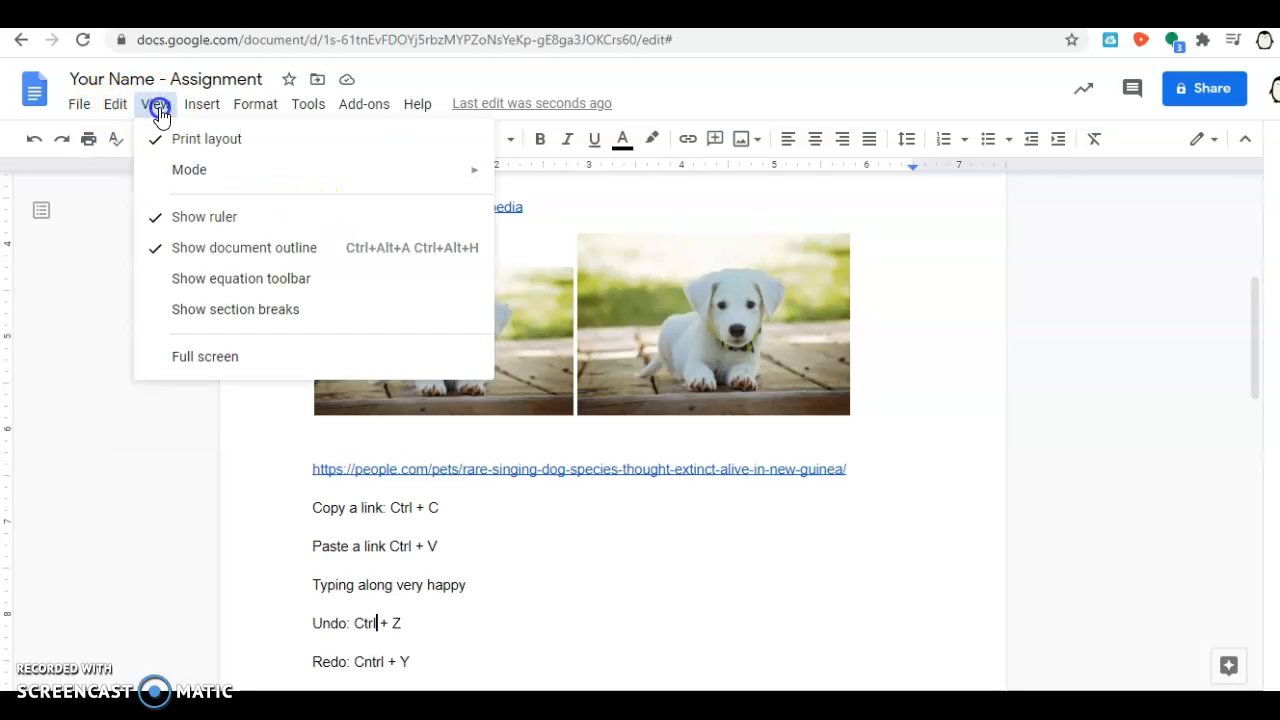
pyautogui.click(195, 116)
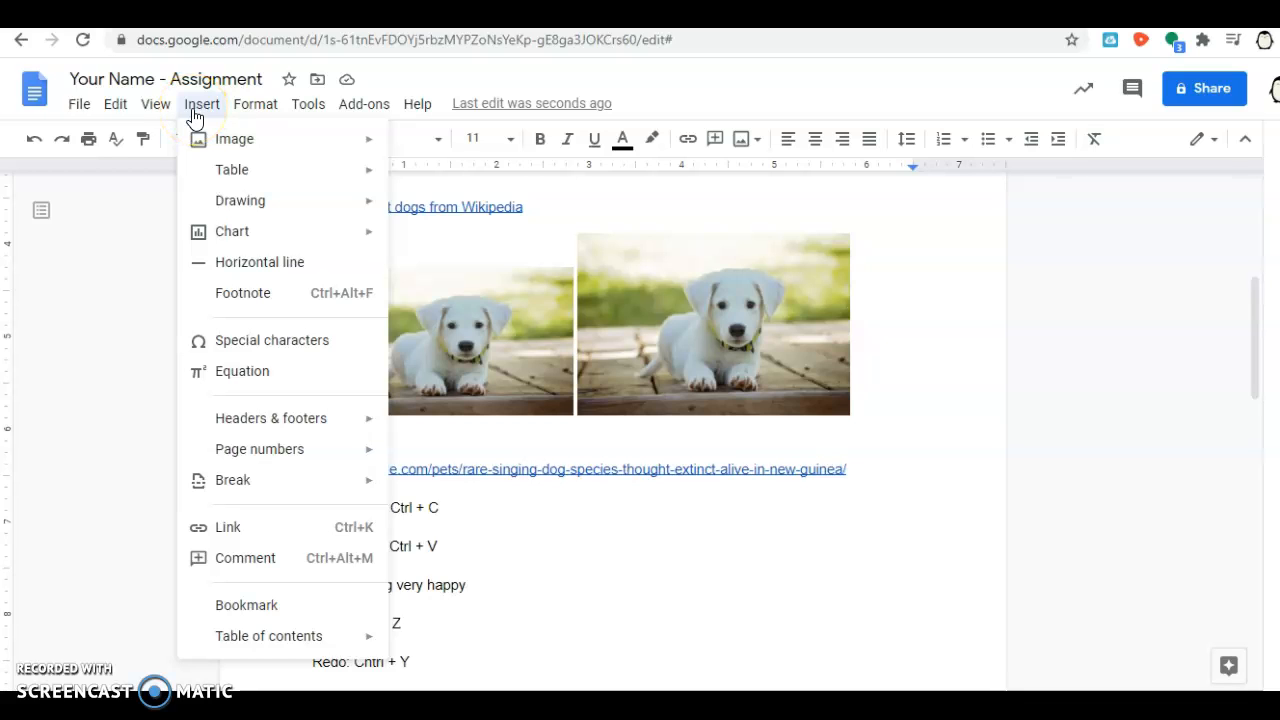
pyautogui.click(237, 421)
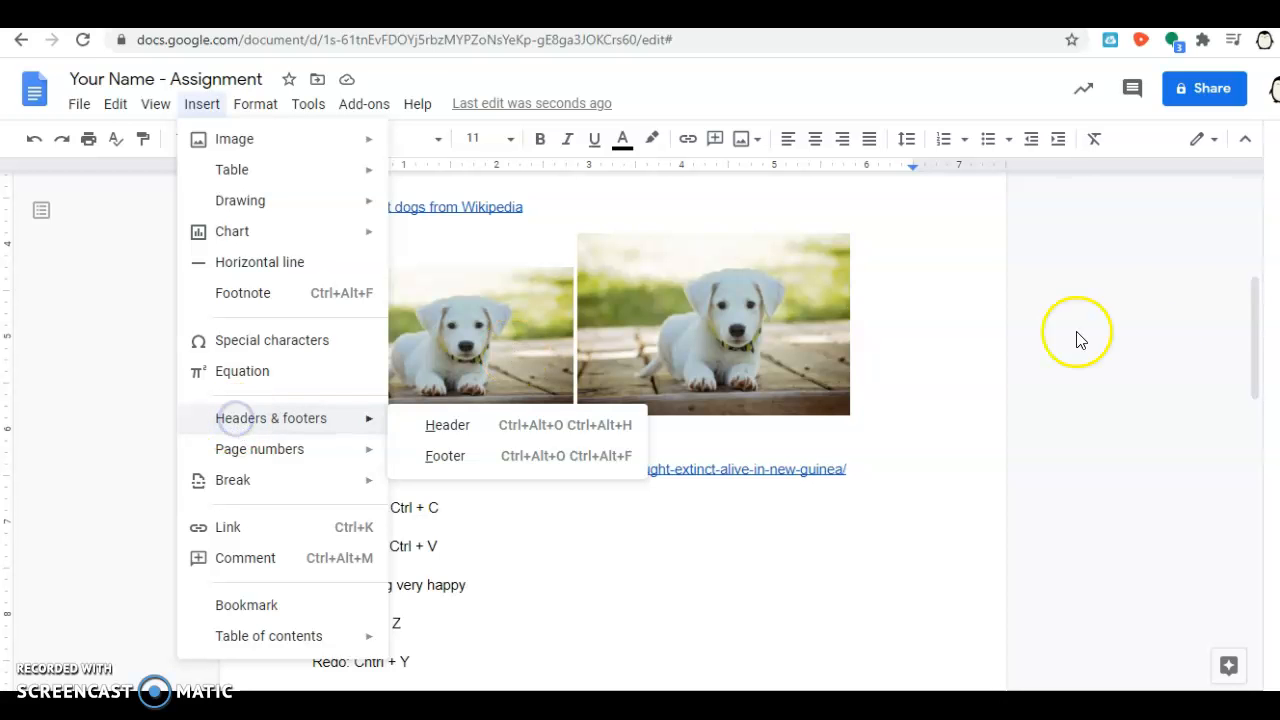
pyautogui.click(1147, 287)
# Step: Add a page header reading "Alta Loma Middle School" to the document, keeping the same header on the first page
pyautogui.moveTo(1243, 325); pyautogui.dragTo(1234, 215)
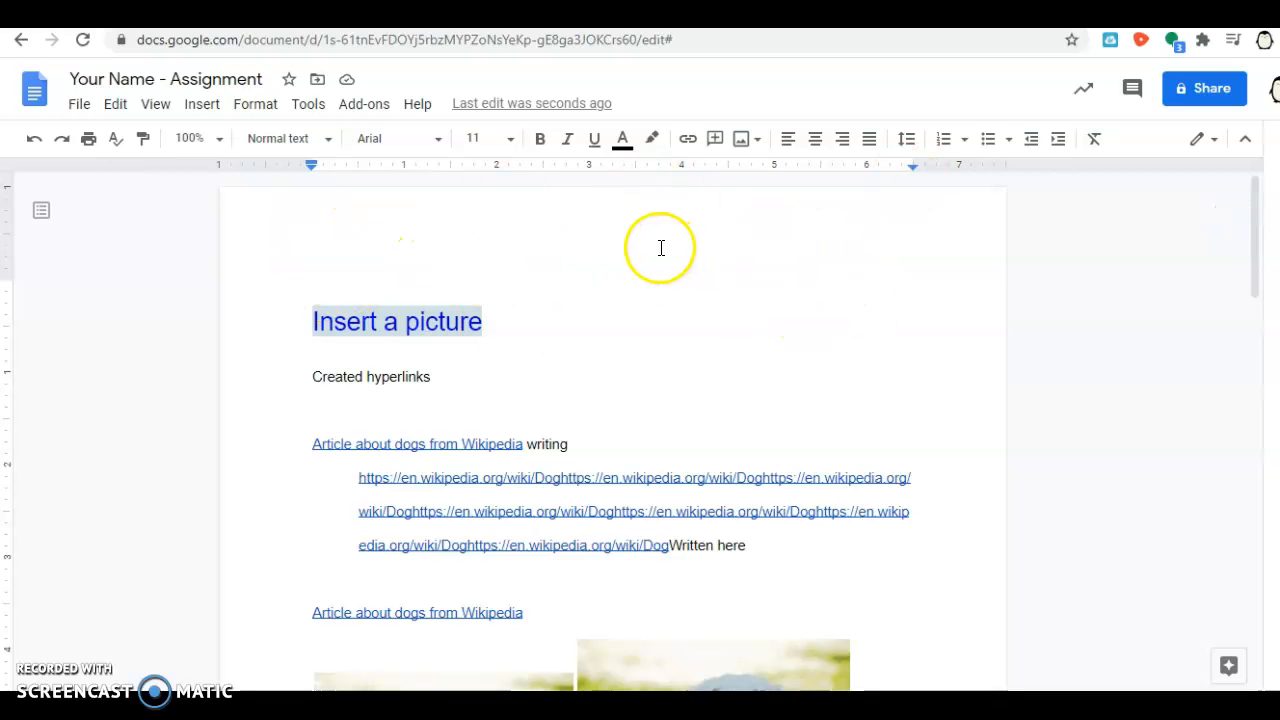
pyautogui.doubleClick(537, 241)
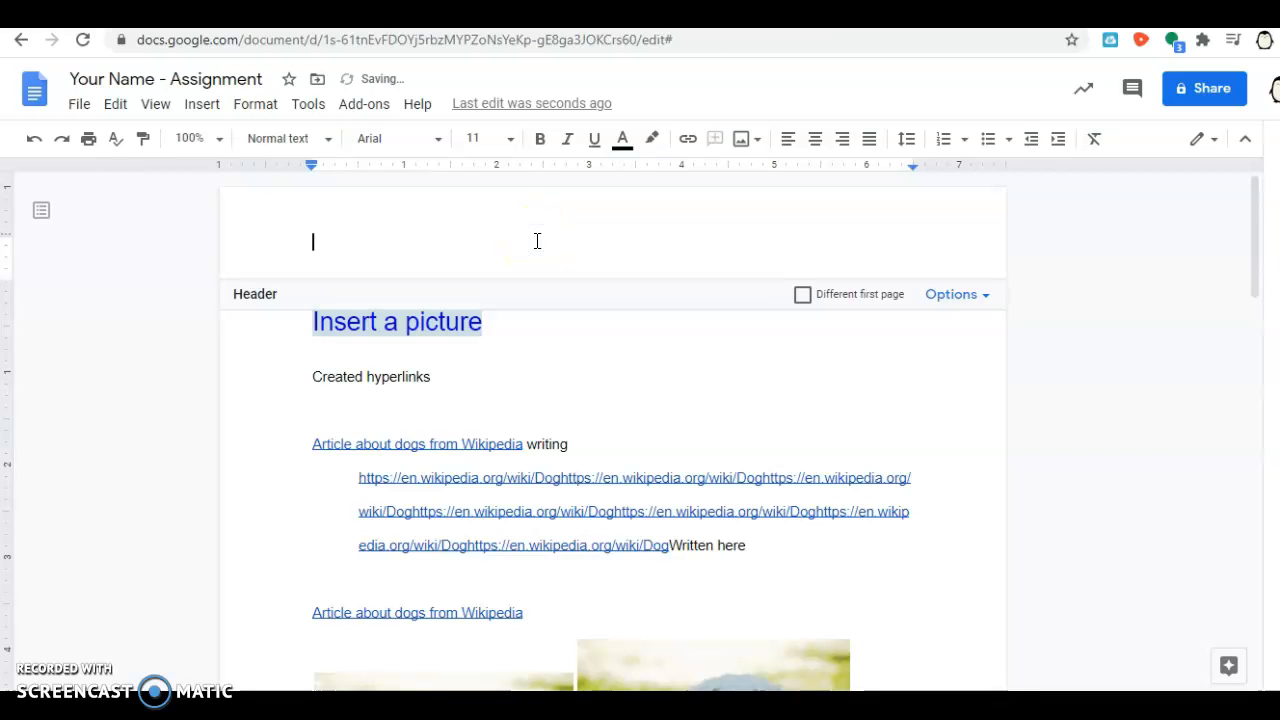
pyautogui.click(803, 297)
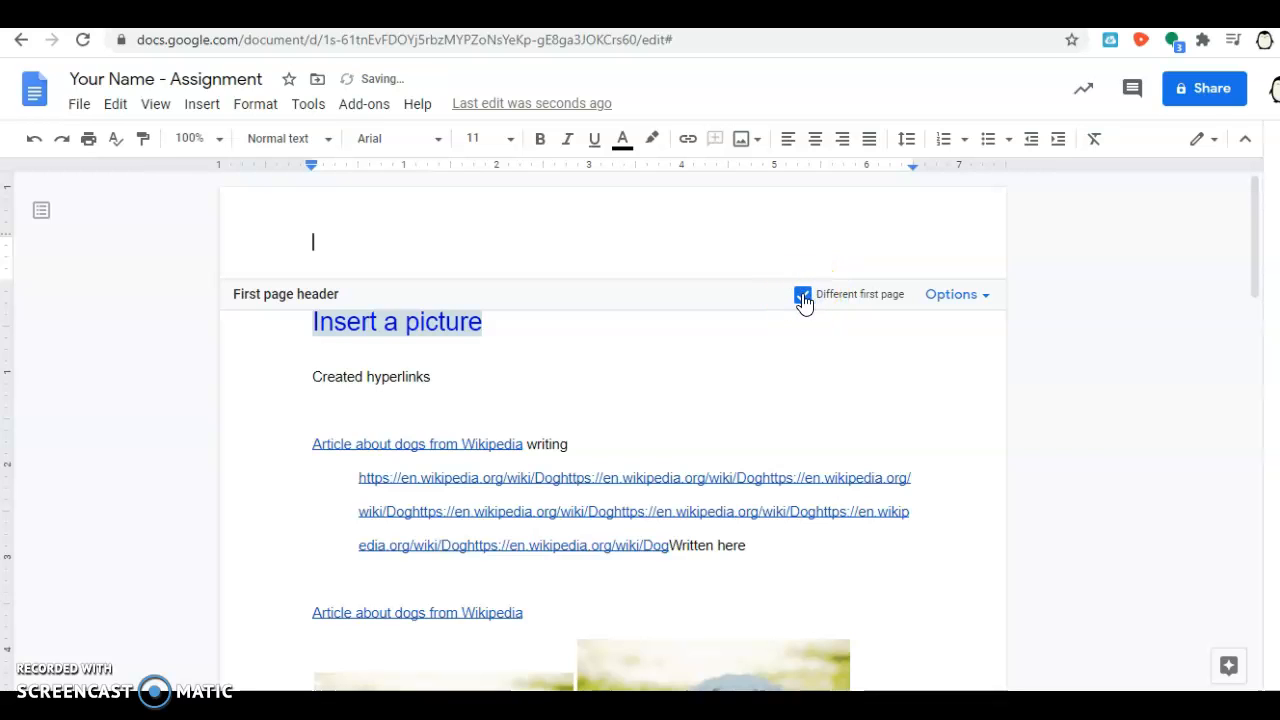
pyautogui.click(803, 297)
pyautogui.click(678, 243)
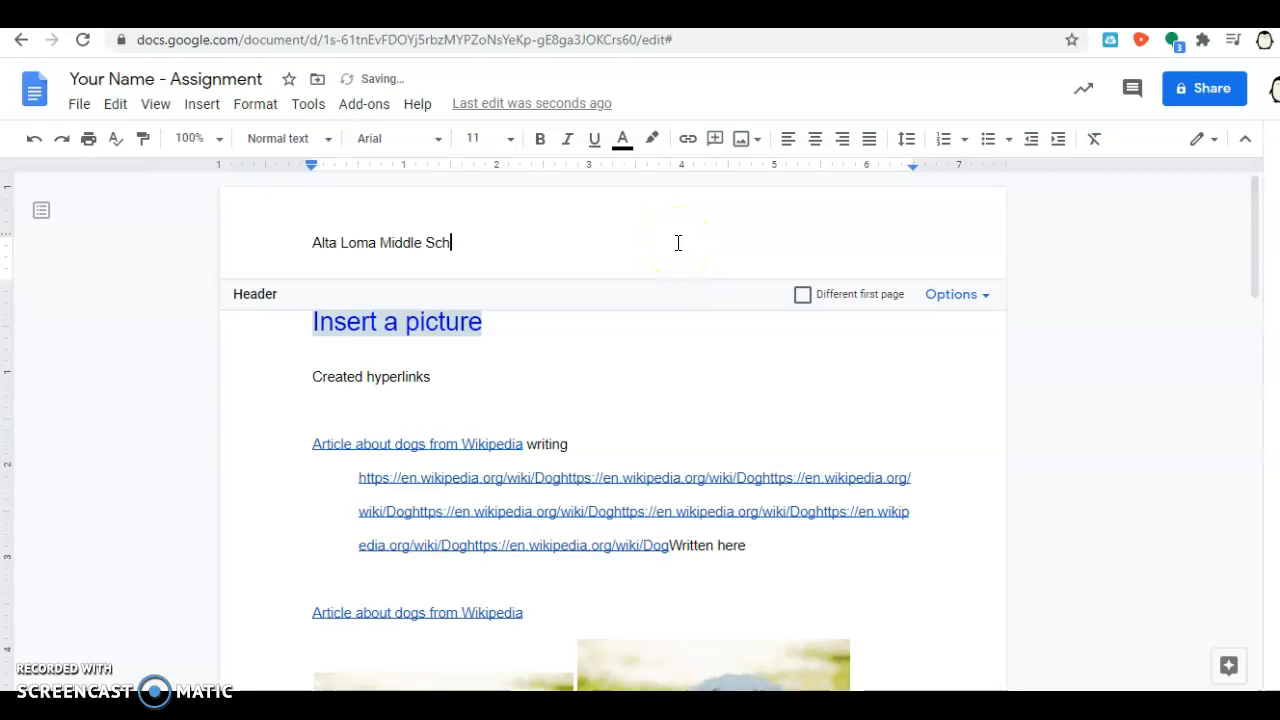
pyautogui.click(941, 369)
pyautogui.moveTo(1255, 195); pyautogui.dragTo(1214, 440)
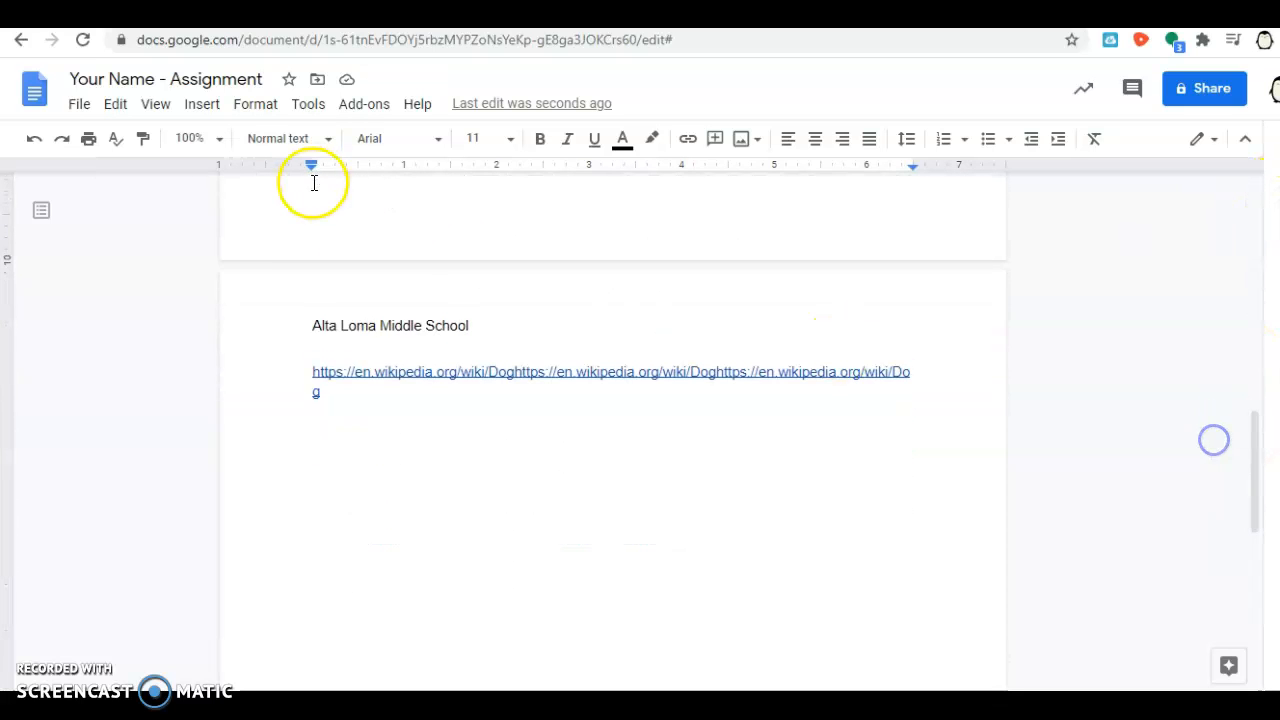
# Step: Leave the document for the Google Docs introduction page, and go to the personal Google Docs home page from there
pyautogui.hscroll(-5, 471, 323)
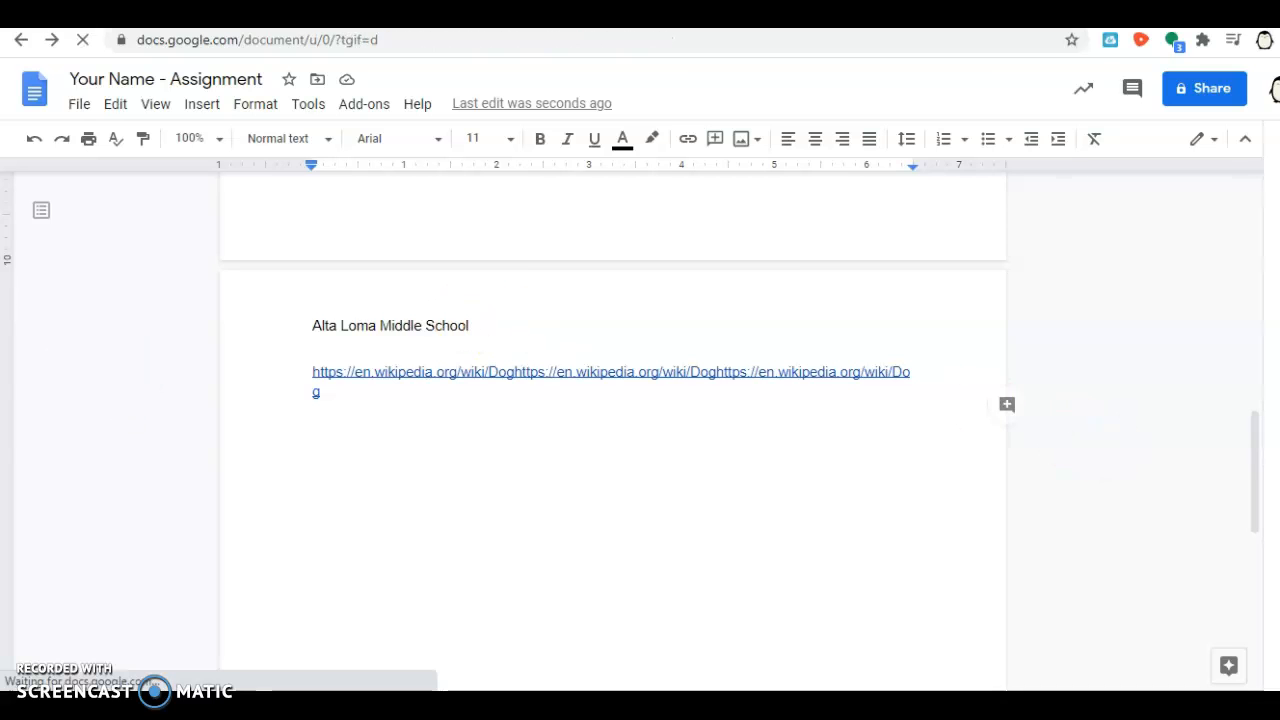
pyautogui.click(20, 42)
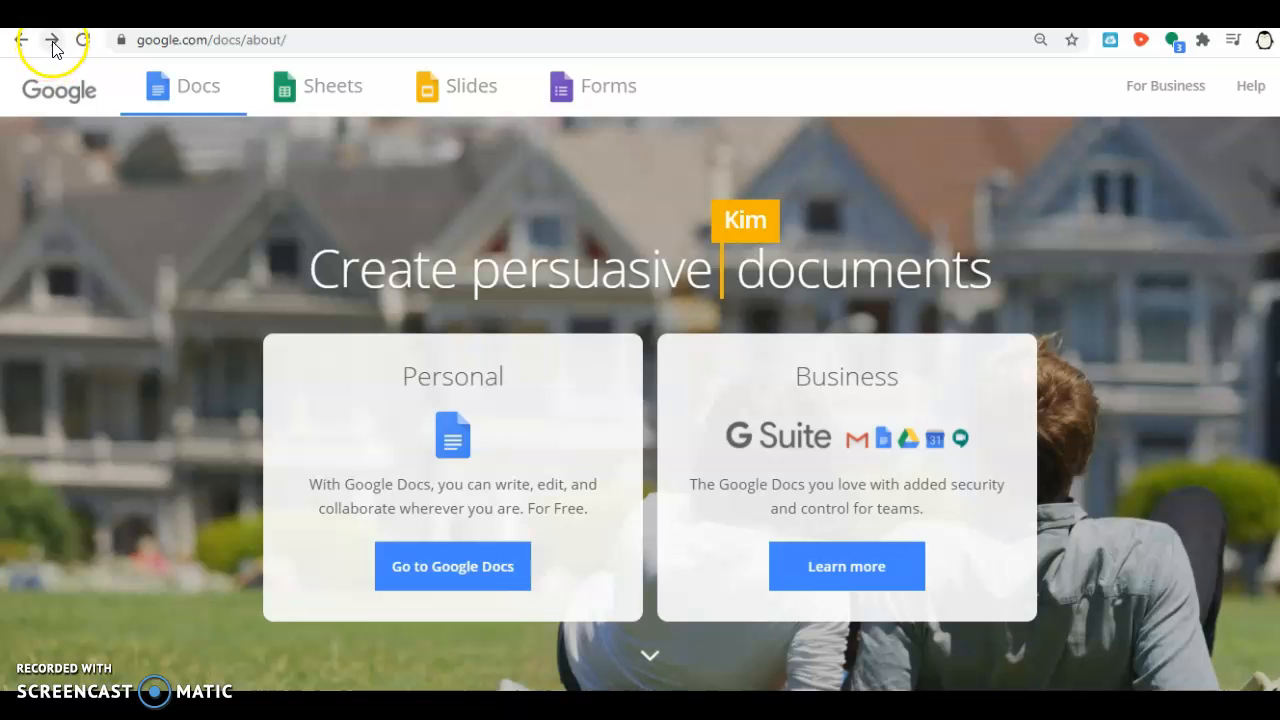
pyautogui.click(51, 40)
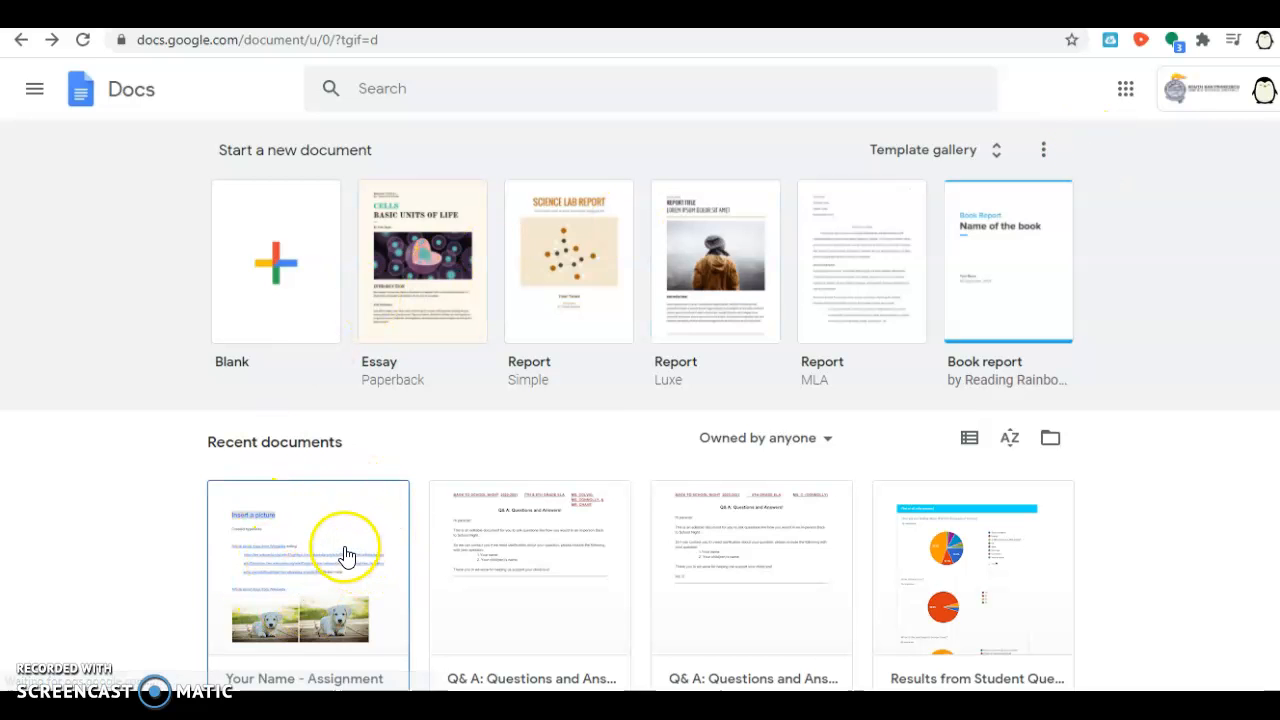
pyautogui.click(21, 40)
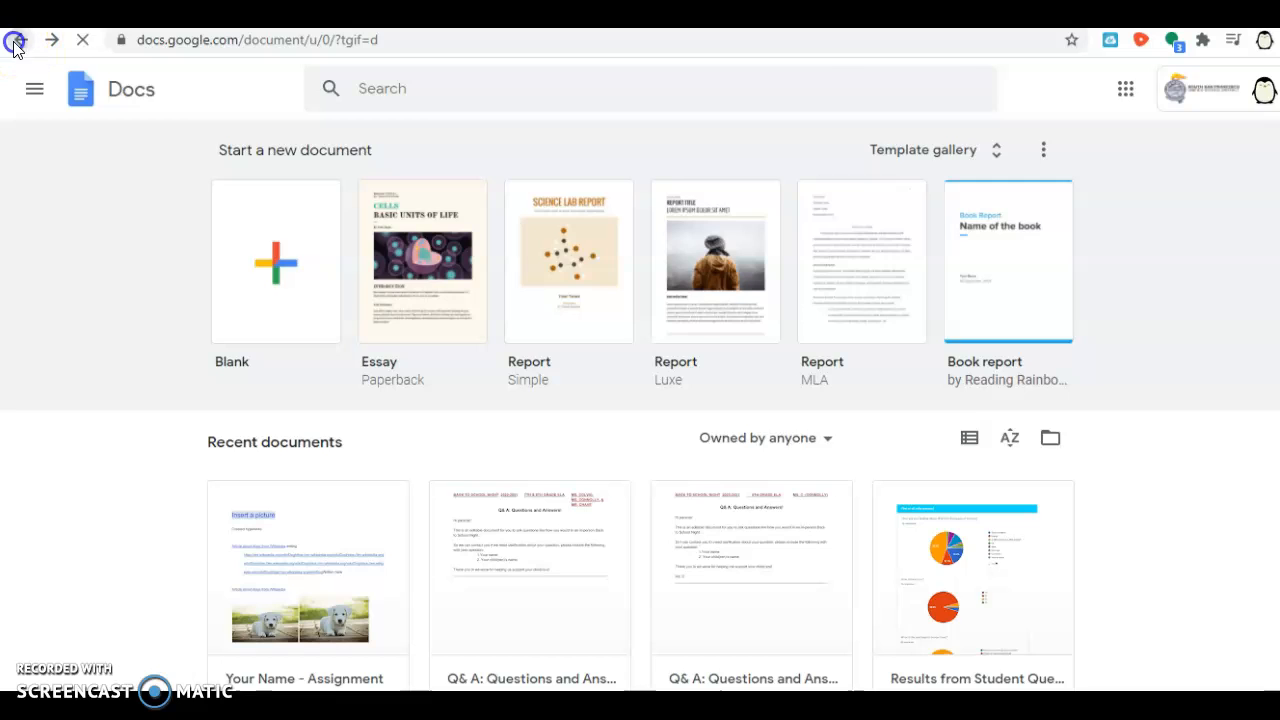
pyautogui.click(416, 566)
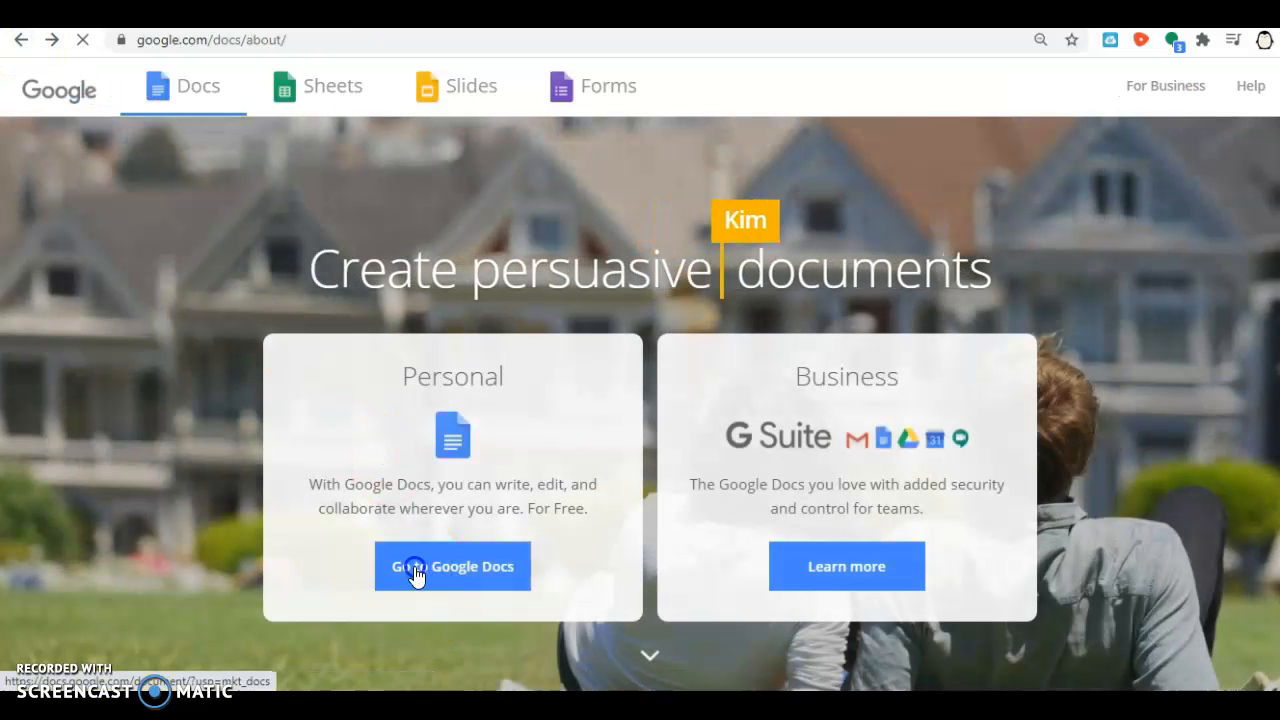